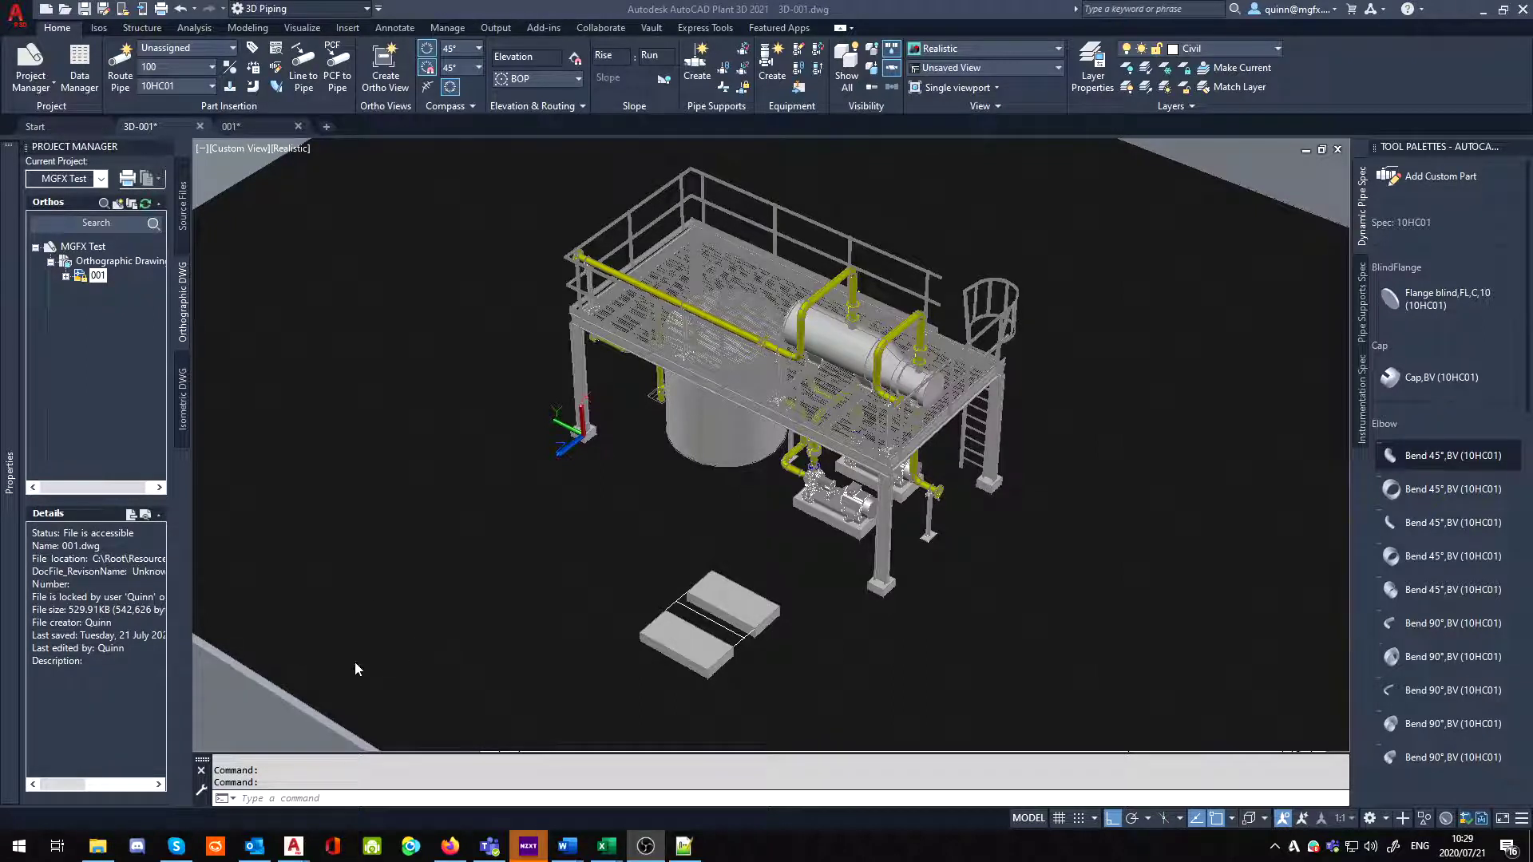
Switch over to the Notepad++ notes, then return to the plant model
{"action": "left_click", "coordinate": [417, 629]}
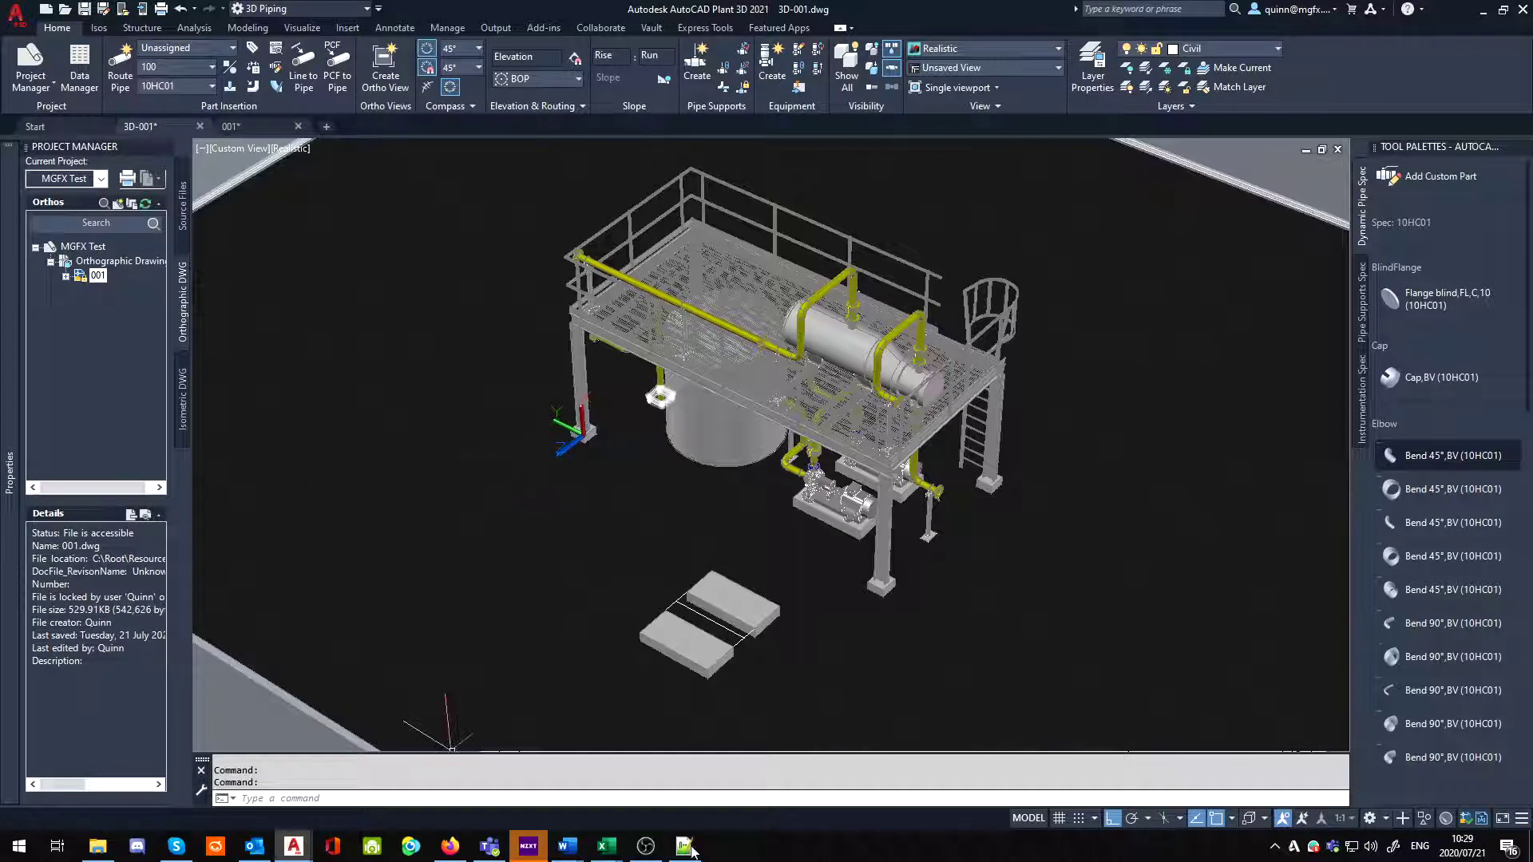
{"action": "mouse_move", "coordinate": [686, 850]}
{"action": "left_click", "coordinate": [684, 845]}
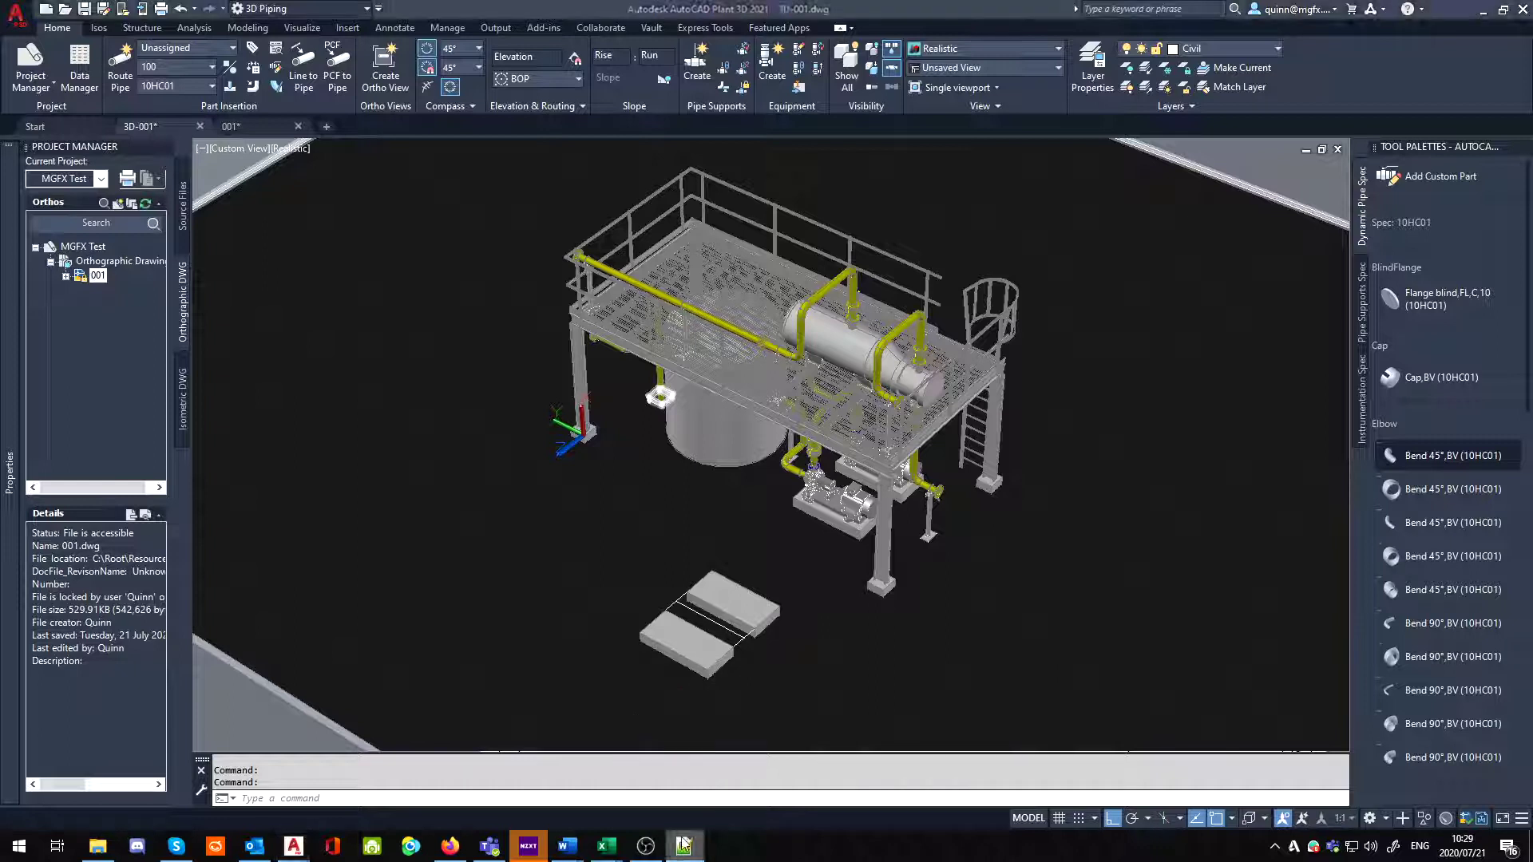
{"action": "left_click", "coordinate": [760, 554]}
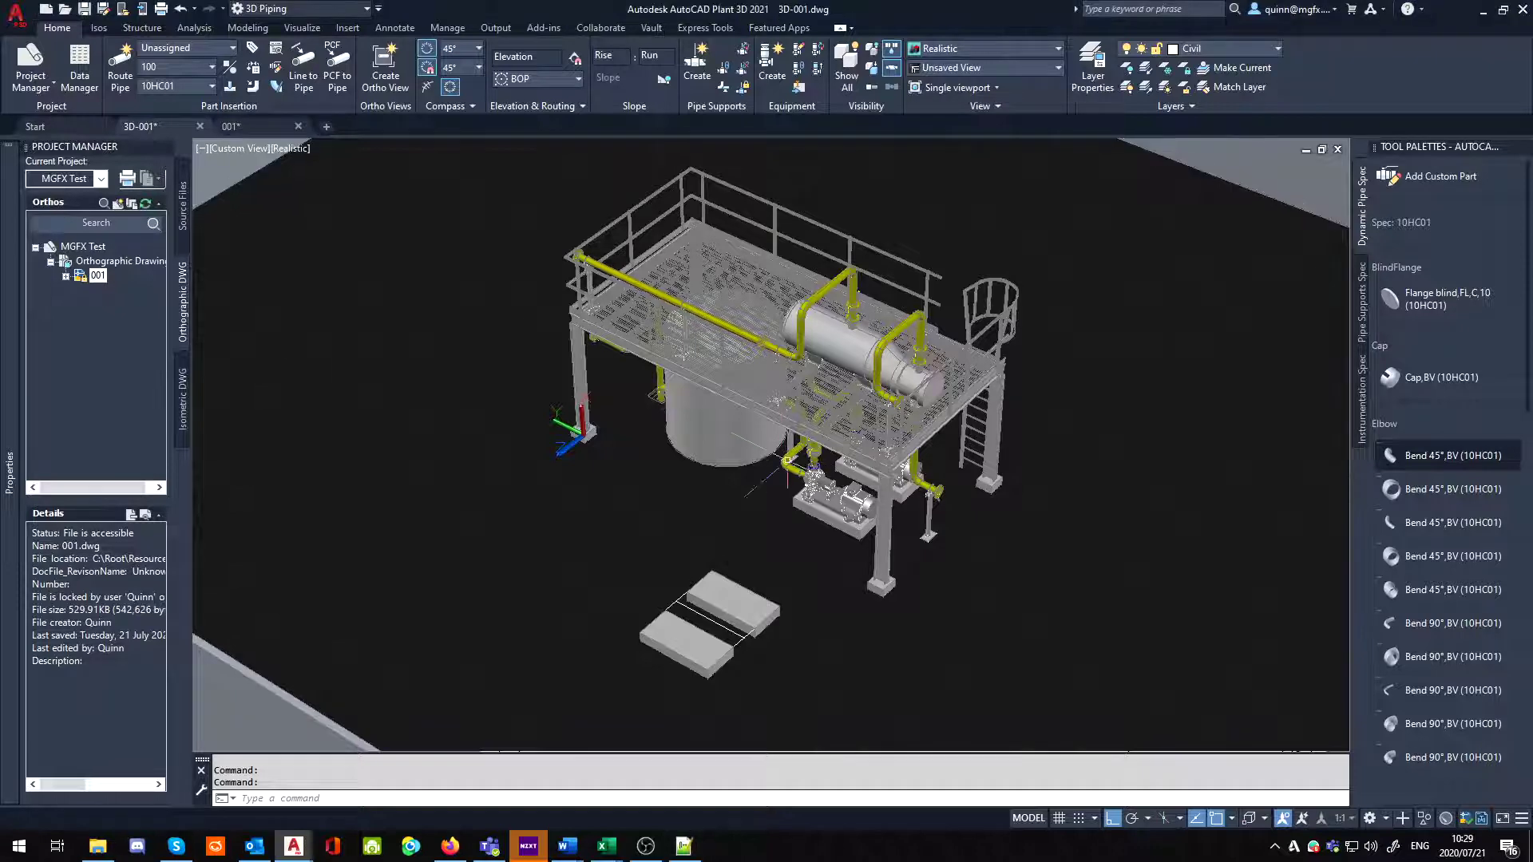
Select the elbow and pipe by the pump along with their connected line parts
{"action": "scroll", "coordinate": [806, 495], "scroll_direction": "up", "scroll_amount": 2}
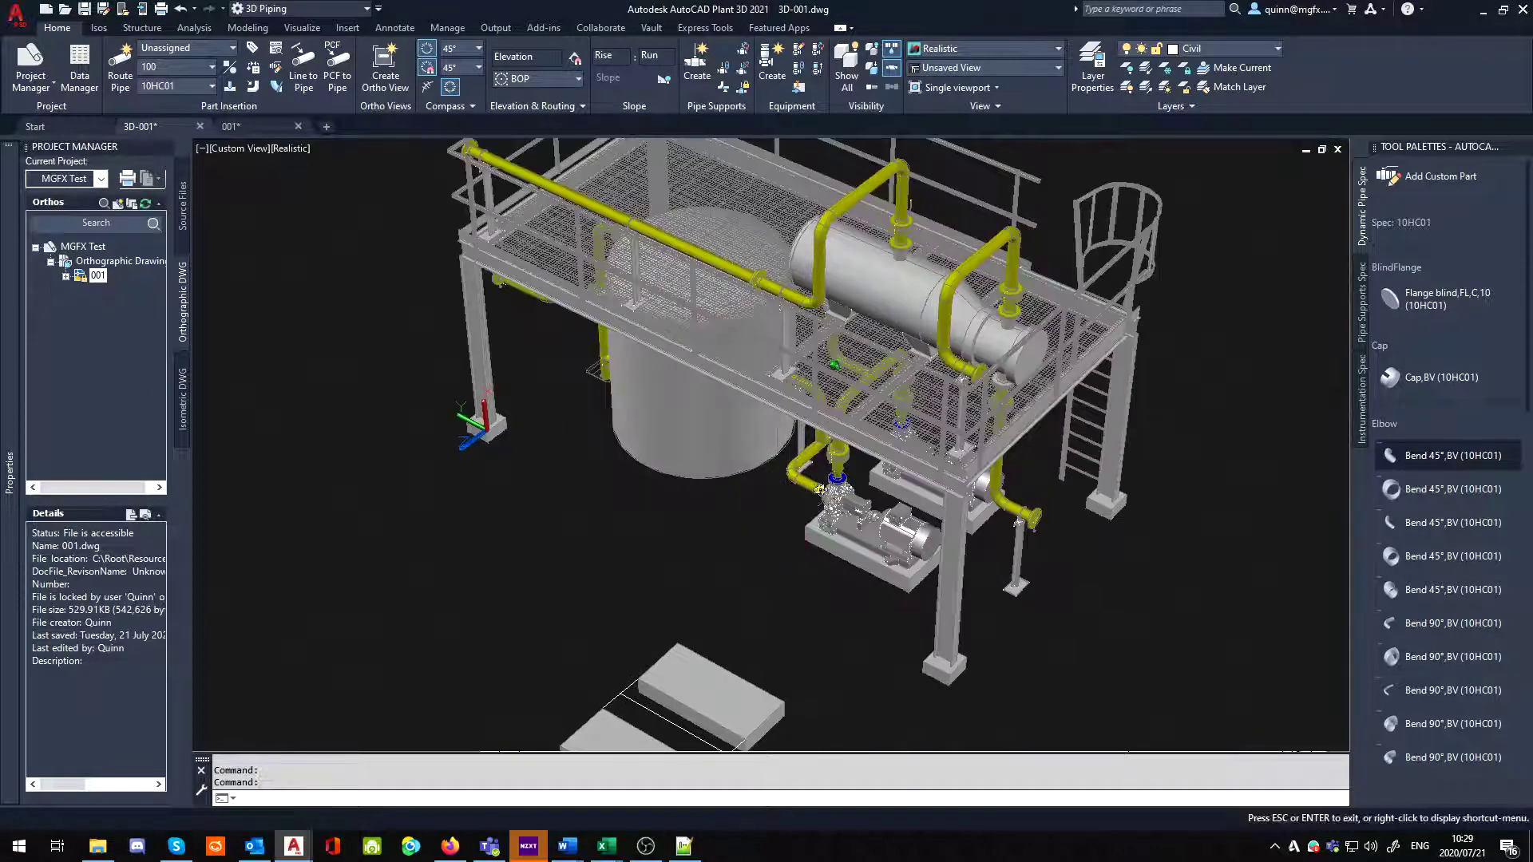
{"action": "middle_click_drag", "start_coordinate": [803, 523], "coordinate": [807, 471], "text": "shift"}
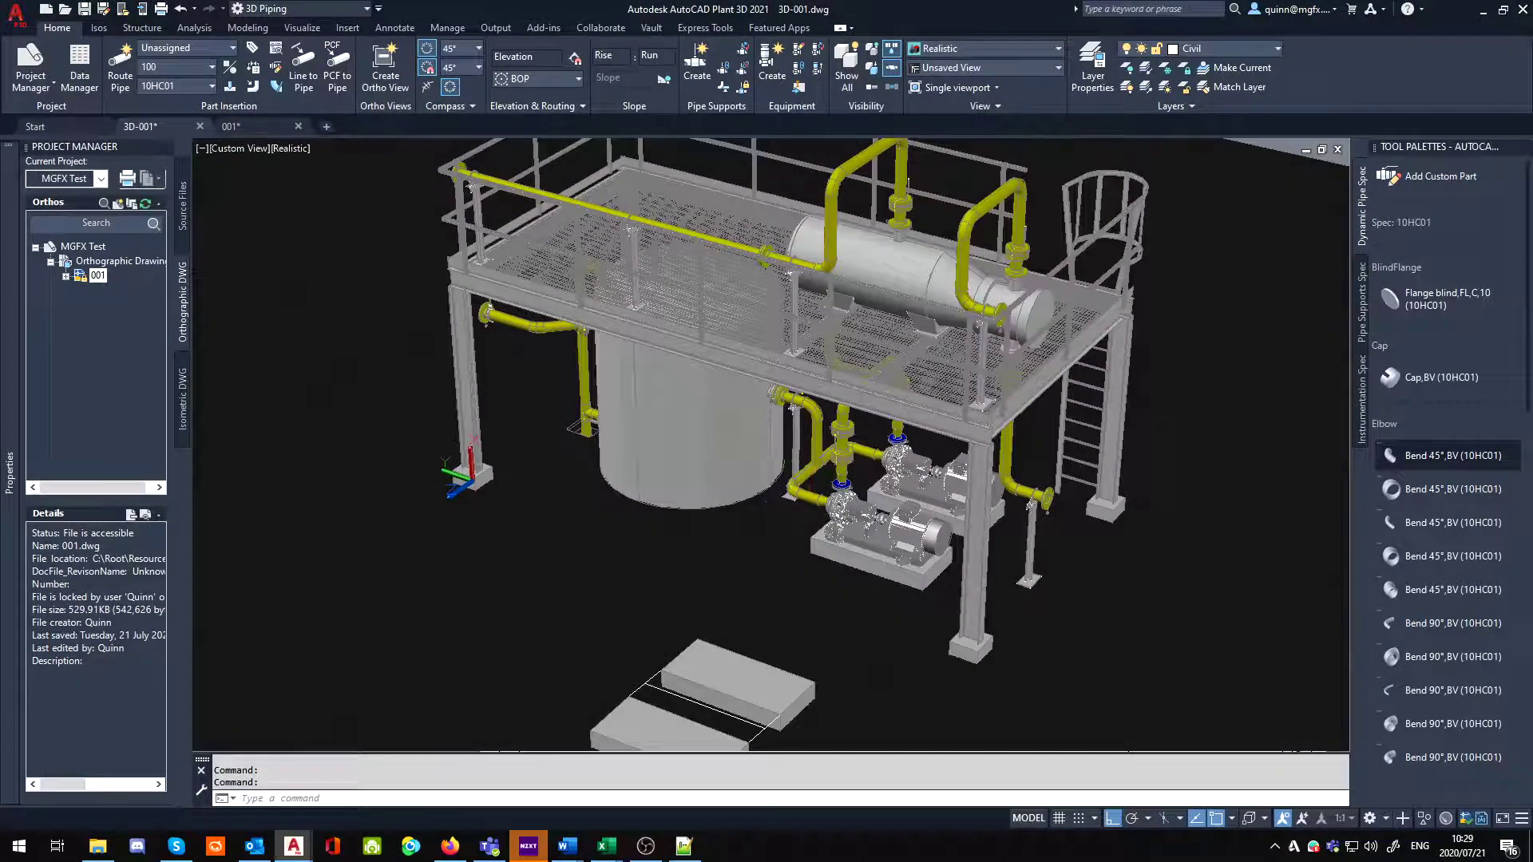
{"action": "left_click", "coordinate": [806, 481]}
{"action": "right_click", "coordinate": [826, 480]}
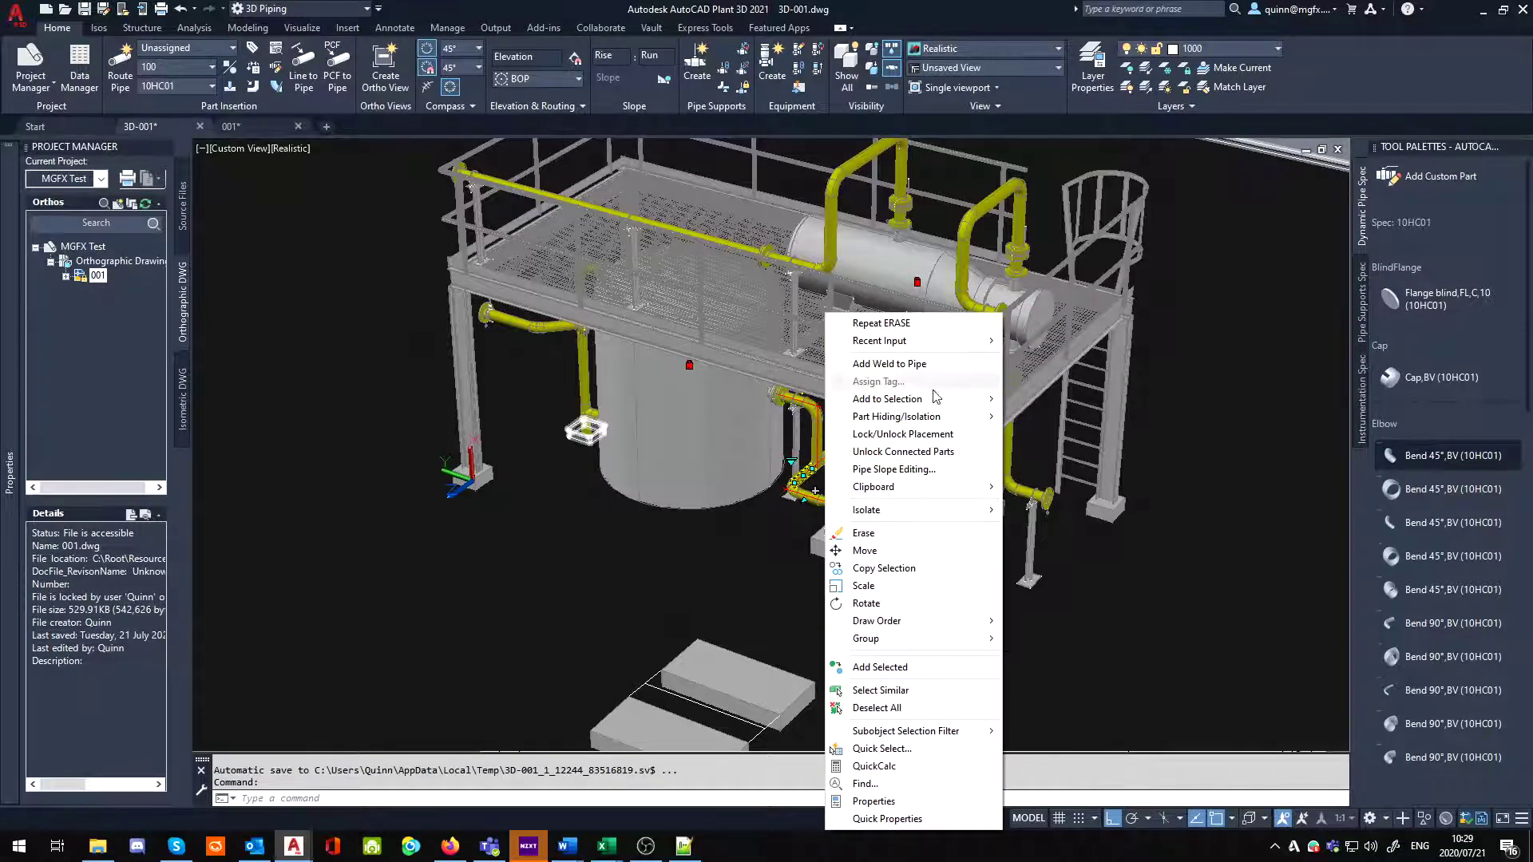
{"action": "mouse_move", "coordinate": [936, 398]}
{"action": "left_click", "coordinate": [1046, 430]}
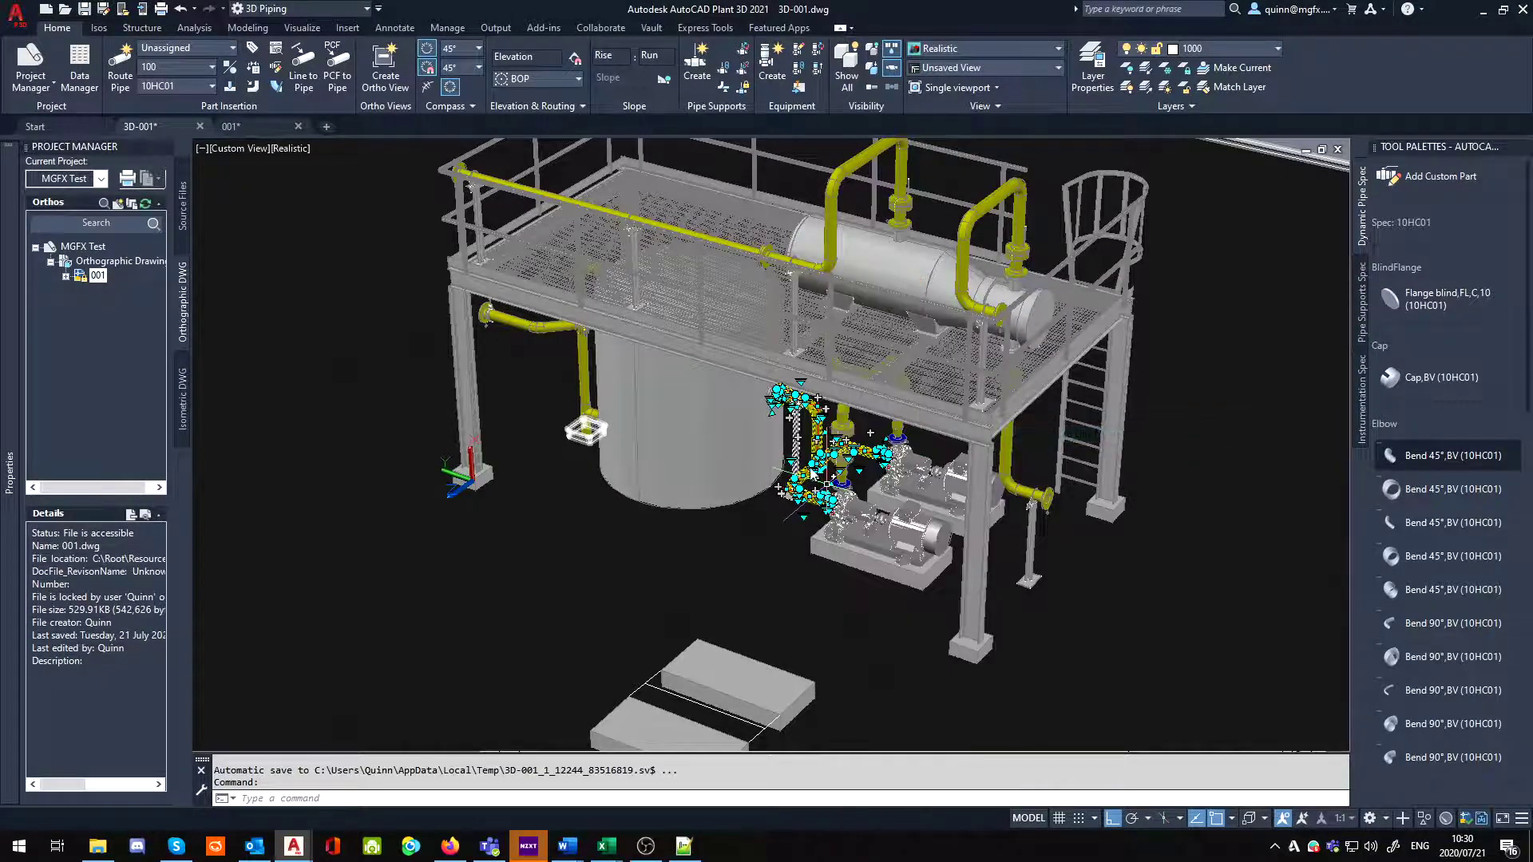
Copy the selected pipe run from the lower elbow into the lower-left open area
{"action": "type", "text": "co"}
{"action": "key", "text": "Return"}
{"action": "left_click", "coordinate": [785, 493]}
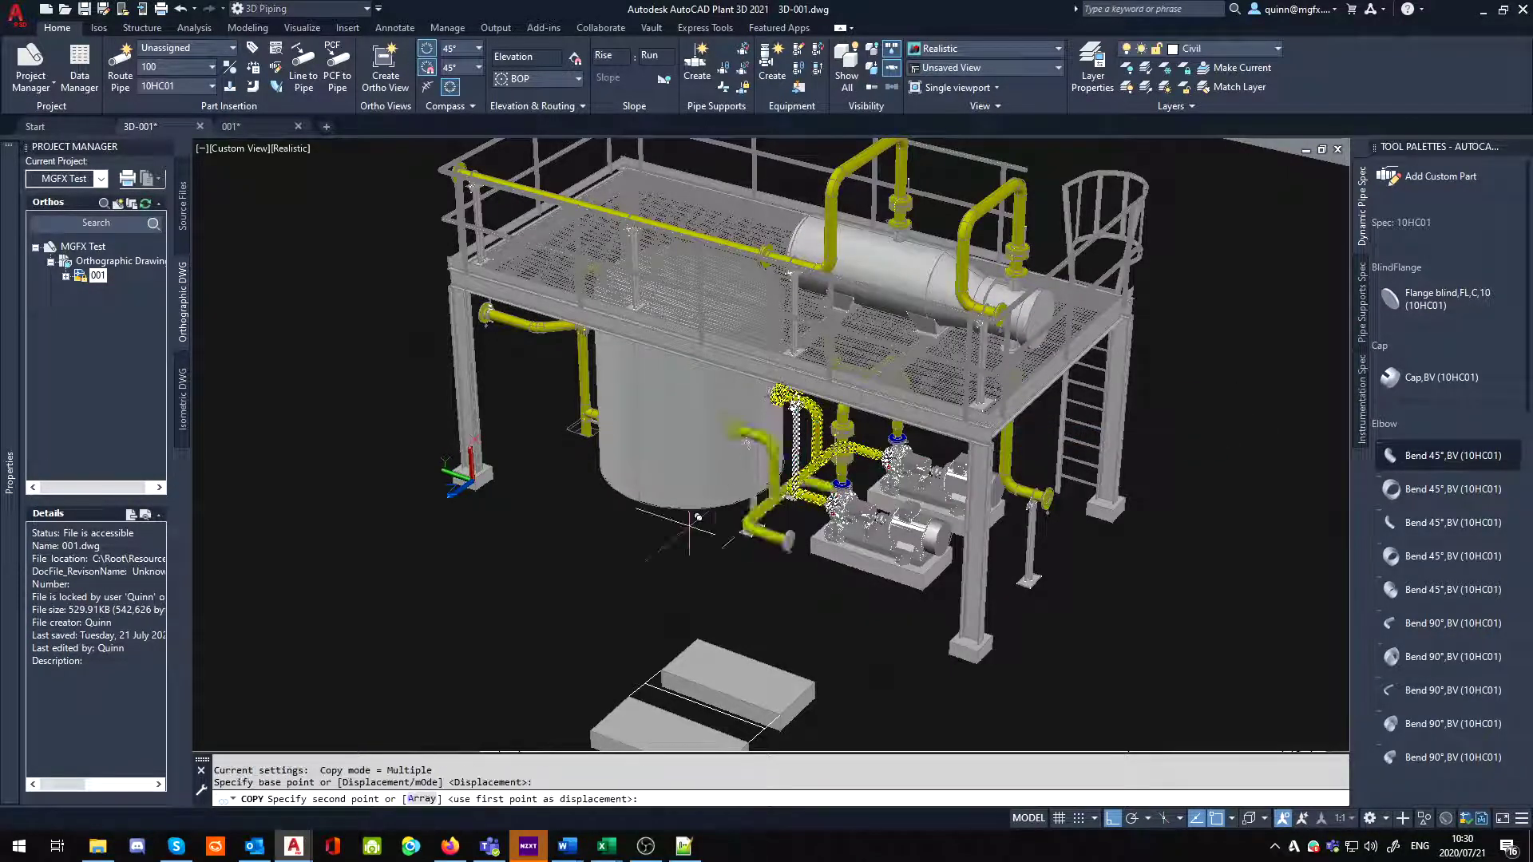
{"action": "left_click", "coordinate": [631, 587]}
{"action": "key", "text": "Escape"}
Clear the selection and undo the copied pipe run
{"action": "mouse_move", "coordinate": [12, 515]}
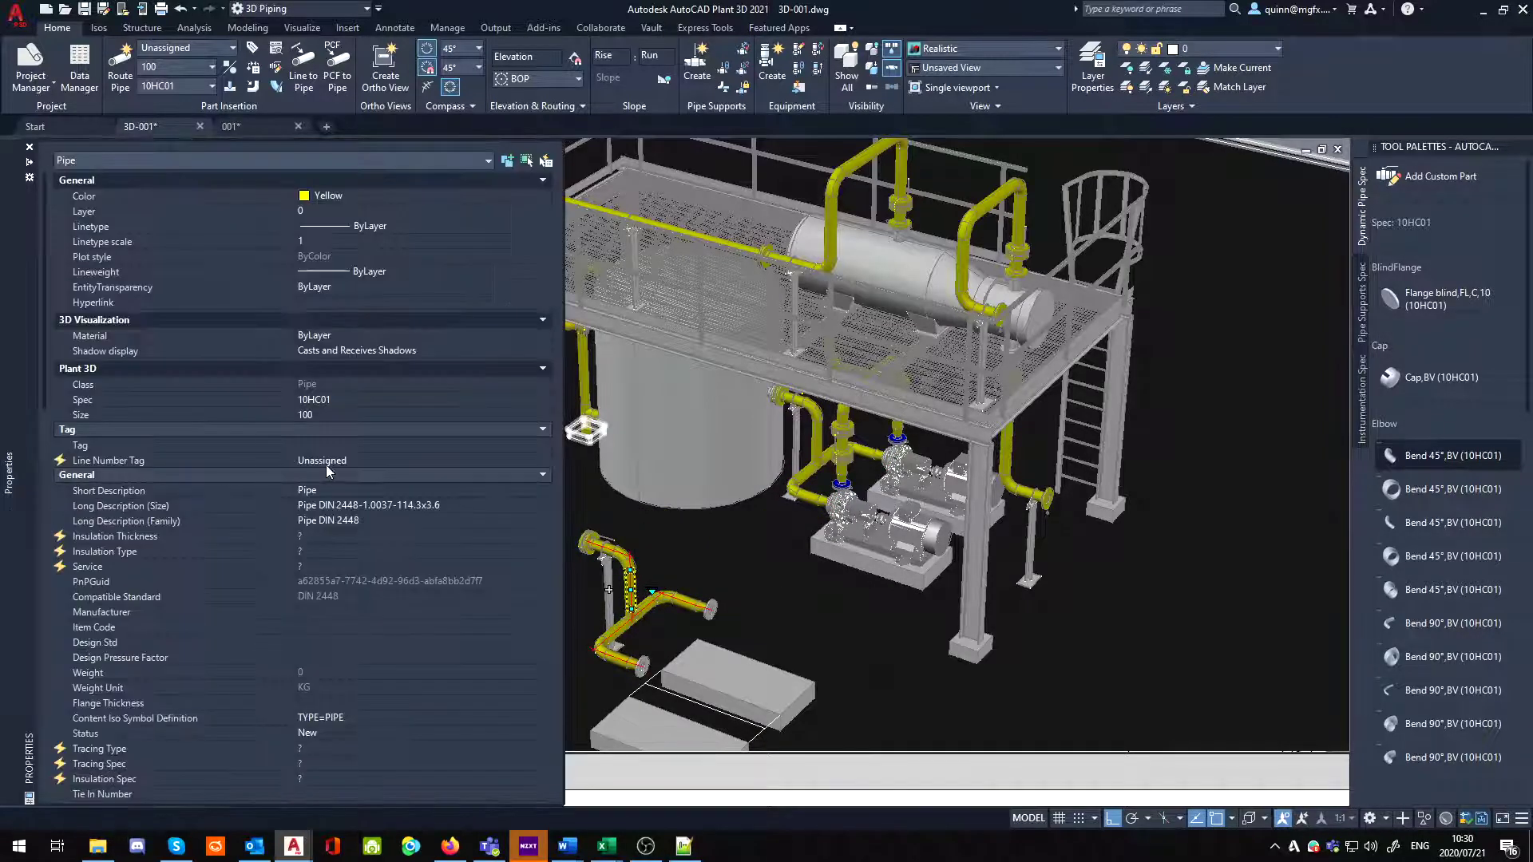
{"action": "key", "text": "ctrl"}
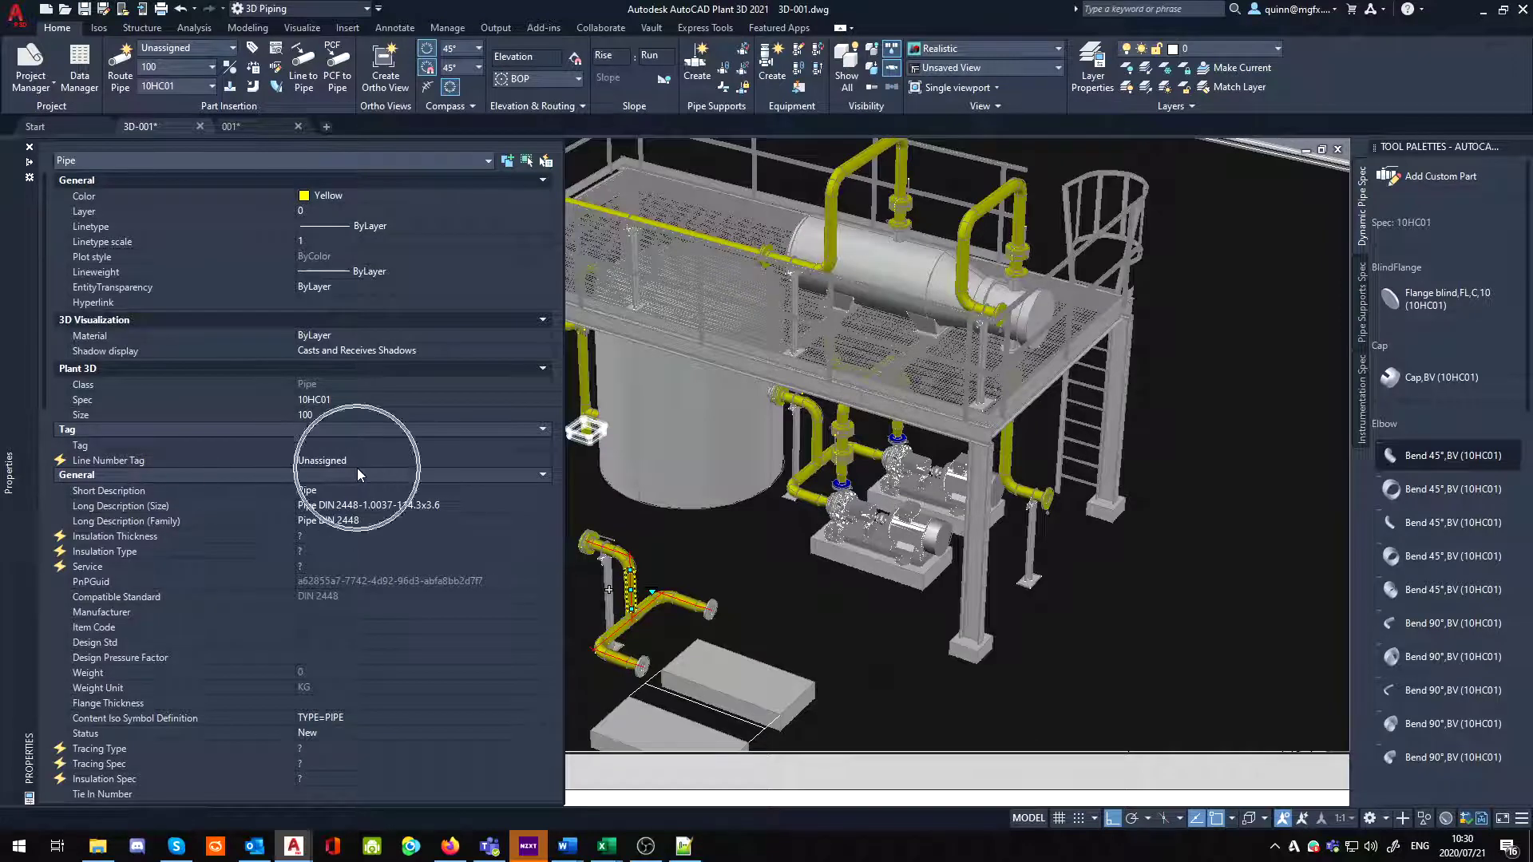
{"action": "key", "text": "Escape"}
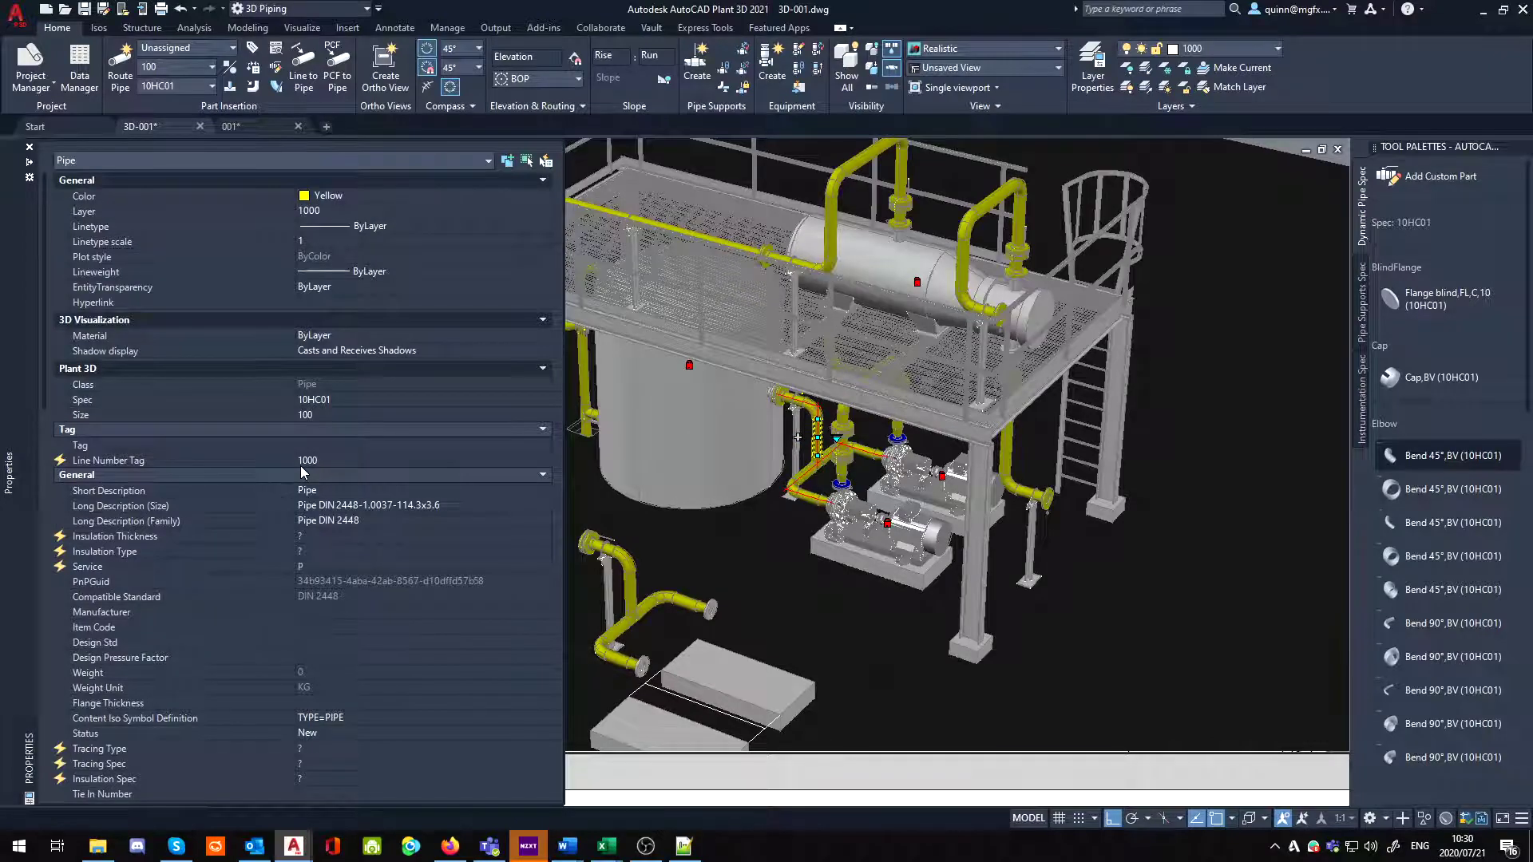
{"action": "key", "text": "ctrl+z"}
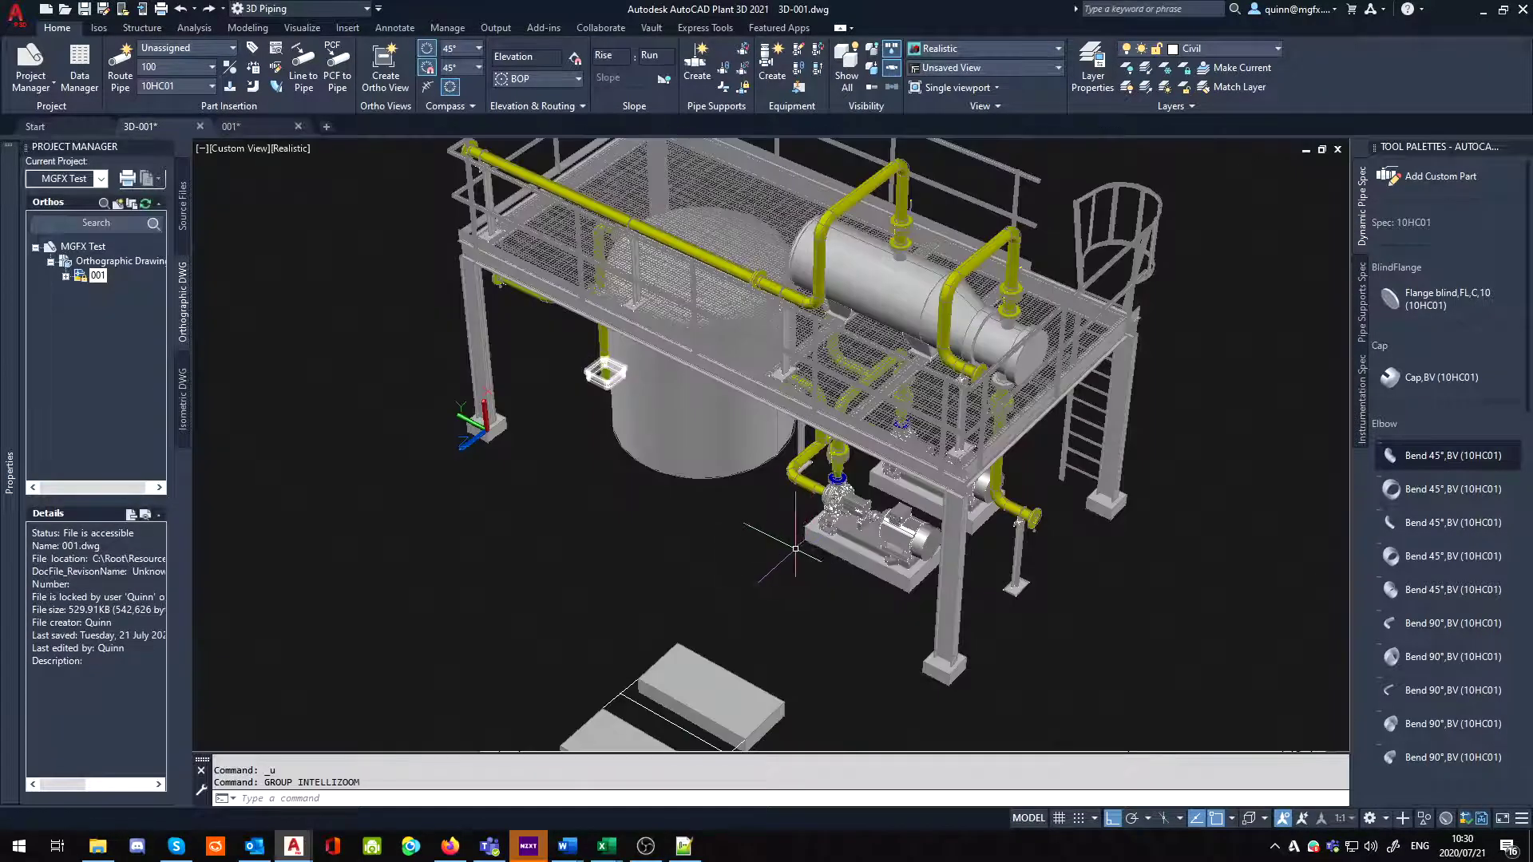
Set the PLANTCOPYLINENUMBER system variable from OFF to ON
{"action": "scroll", "coordinate": [688, 523], "scroll_direction": "down", "scroll_amount": 1}
{"action": "middle_click_drag", "start_coordinate": [689, 533], "coordinate": [694, 493]}
{"action": "key", "text": "Escape"}
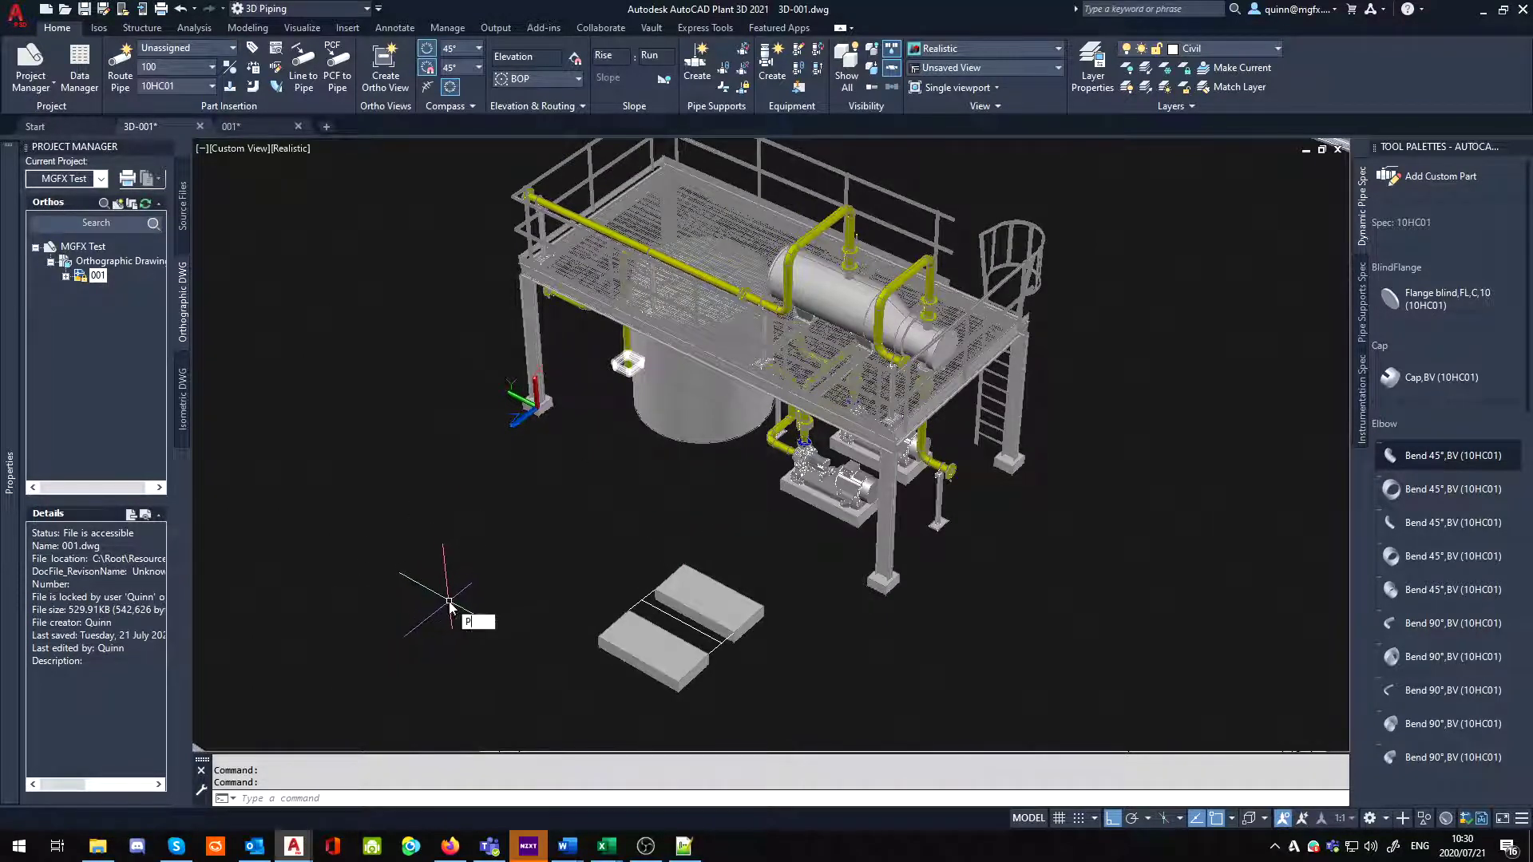
{"action": "type", "text": "PLANT"}
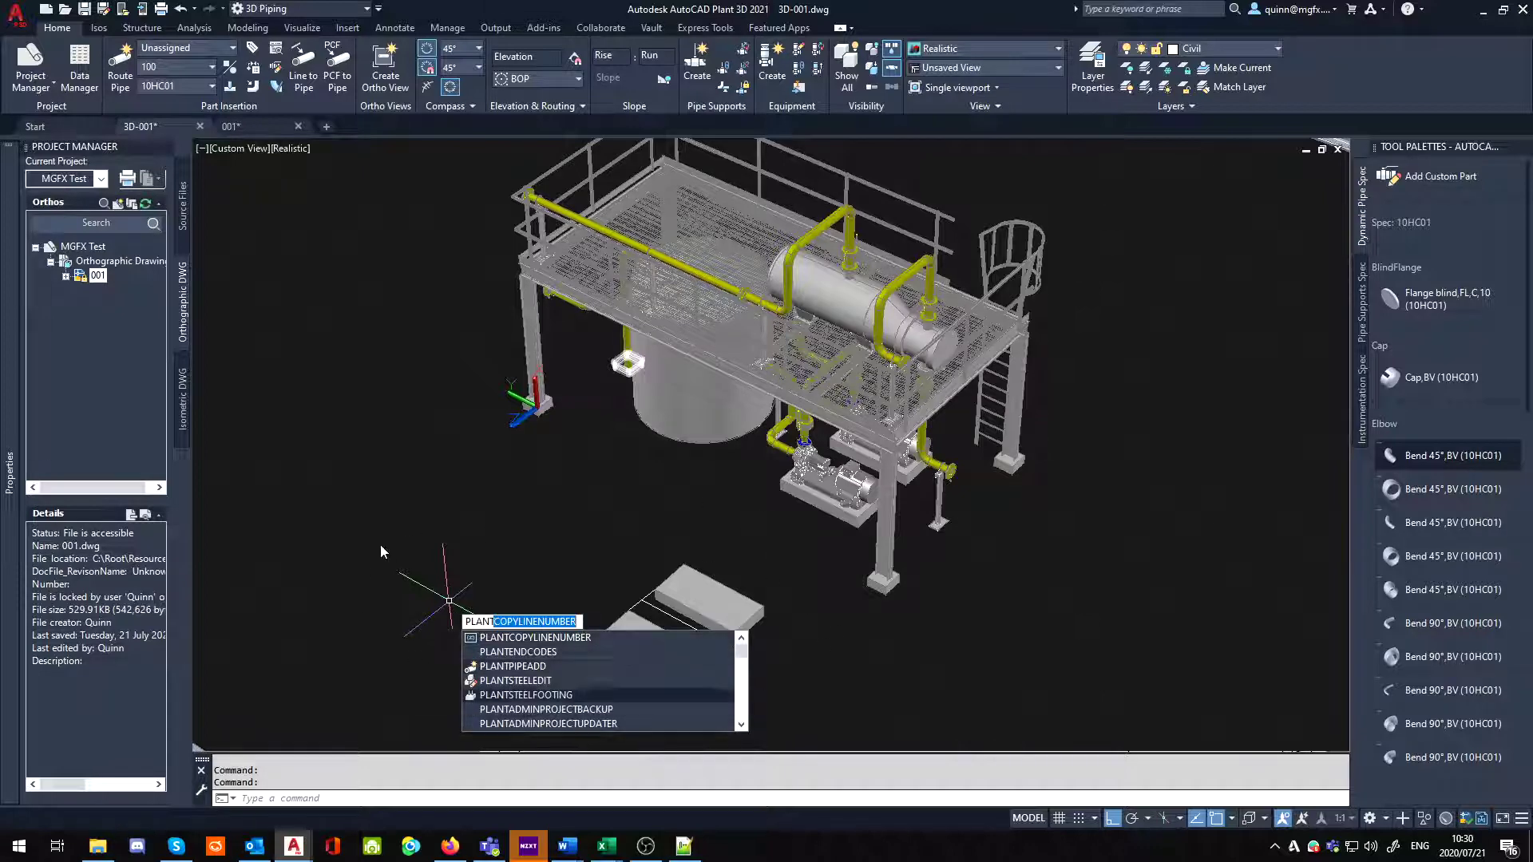
{"action": "left_click", "coordinate": [562, 637]}
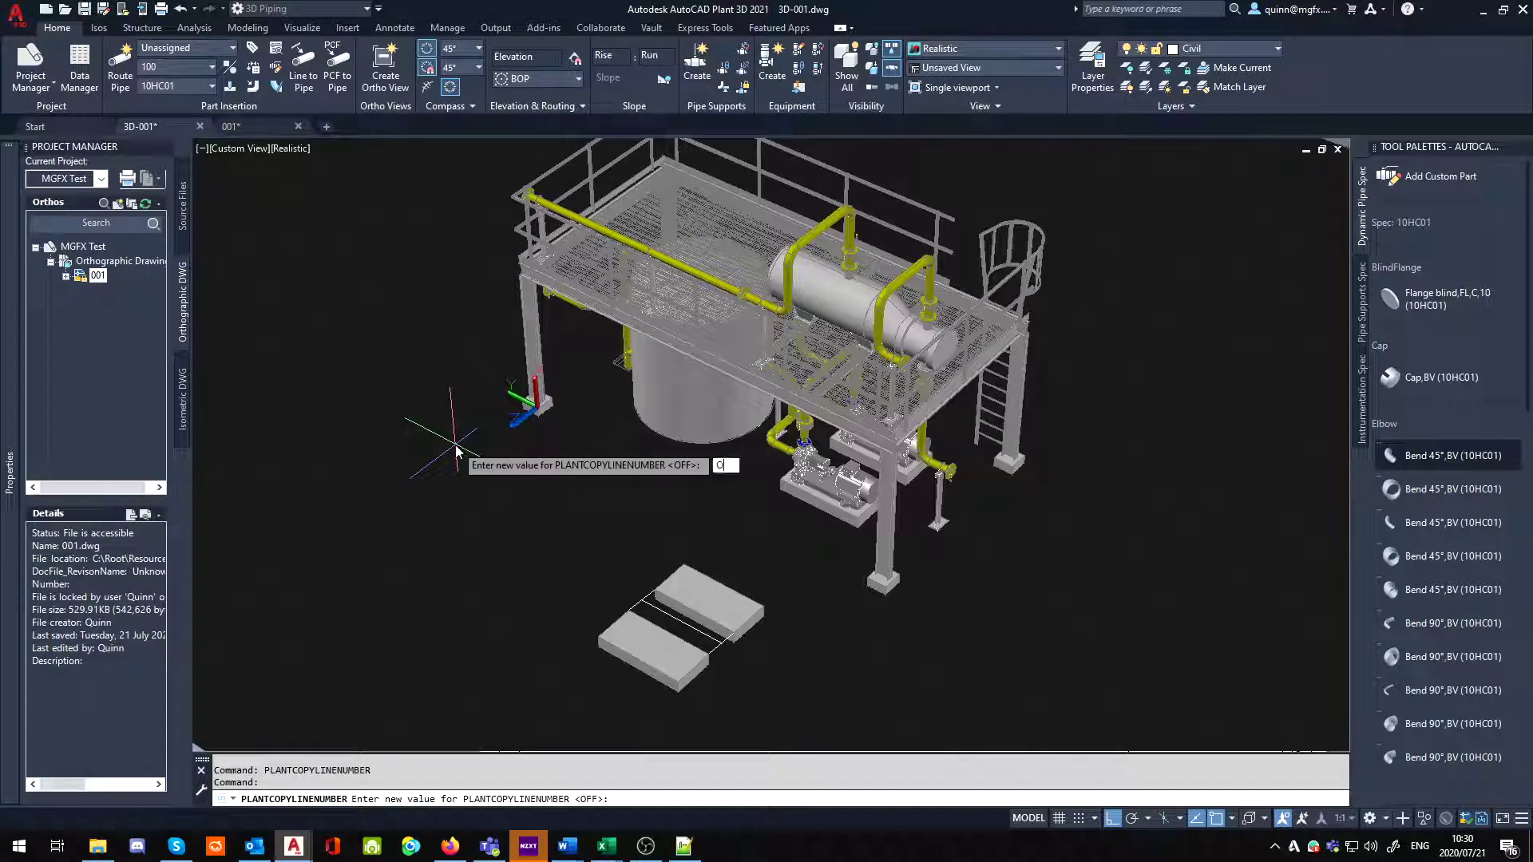
{"action": "key", "text": "Return"}
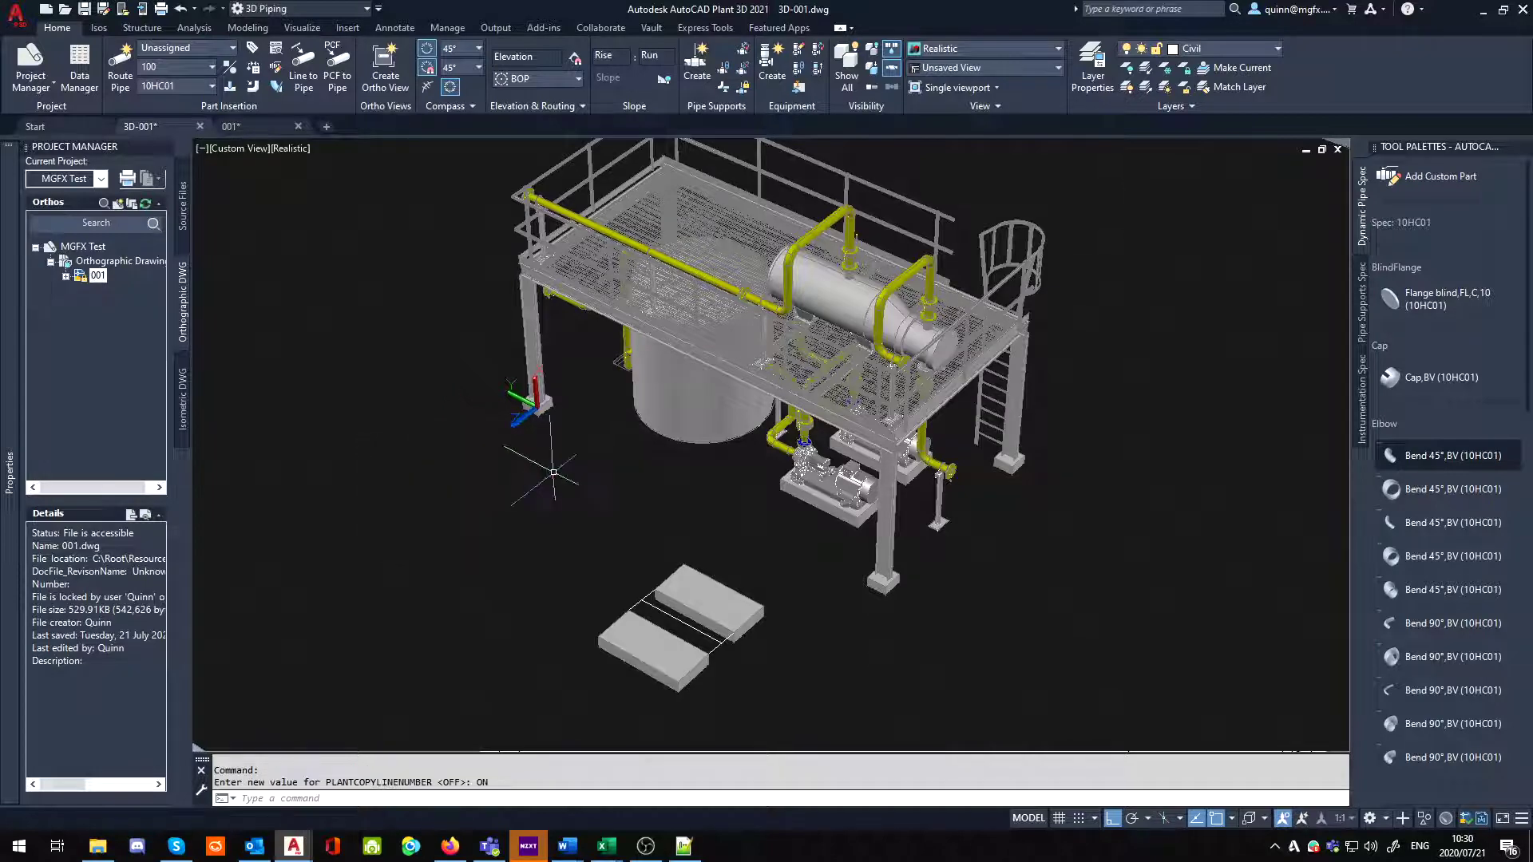
Copy the elbow by the pump into open space, using the flange as base point
{"action": "scroll", "coordinate": [772, 440], "scroll_direction": "up", "scroll_amount": 2}
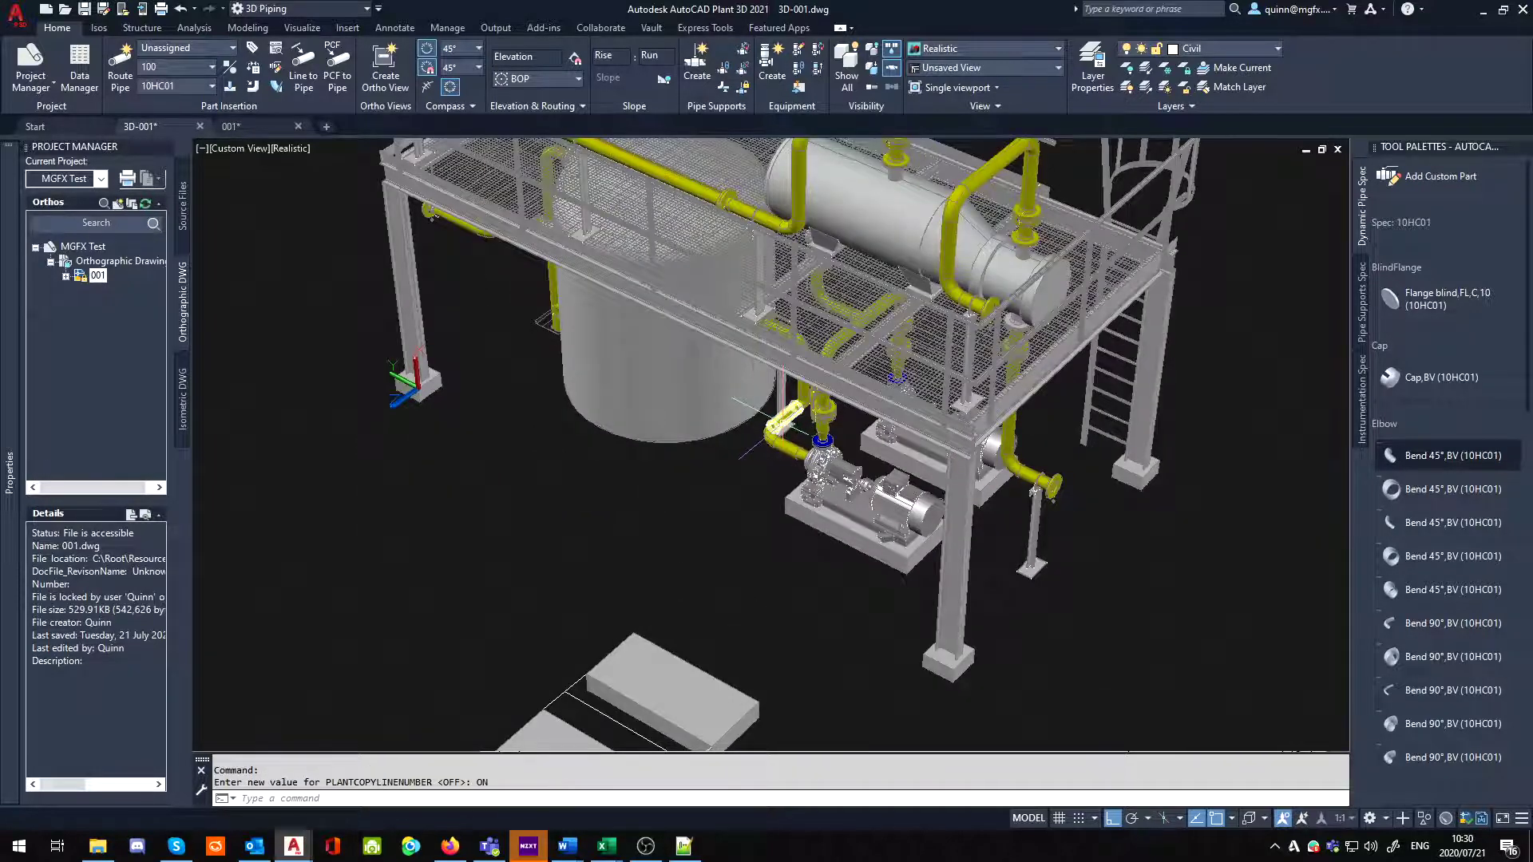
{"action": "type", "text": "co"}
{"action": "key", "text": "Return"}
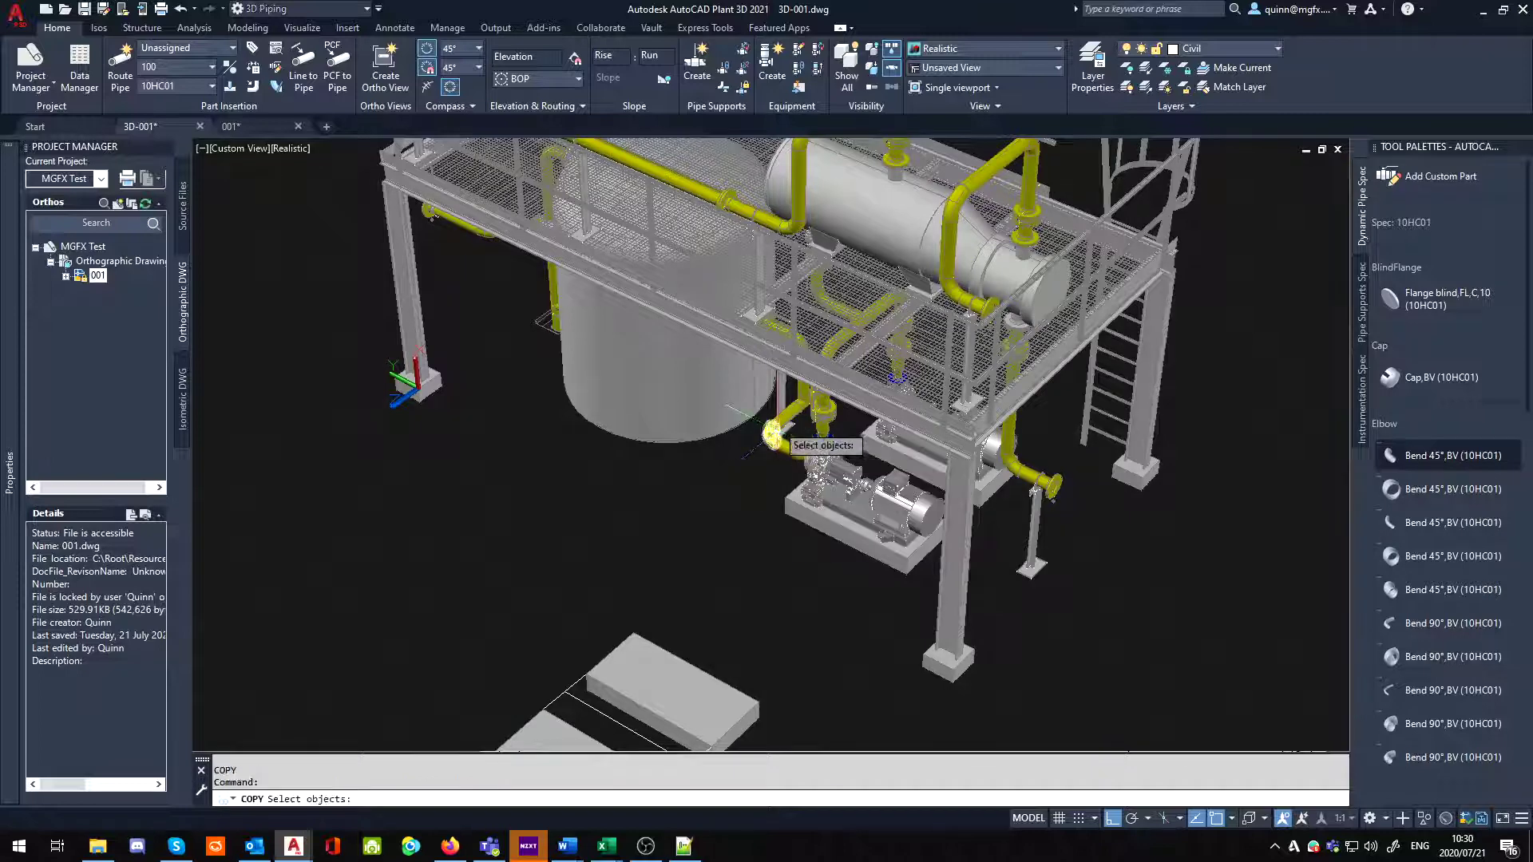
{"action": "left_click", "coordinate": [779, 422]}
{"action": "key", "text": "Return"}
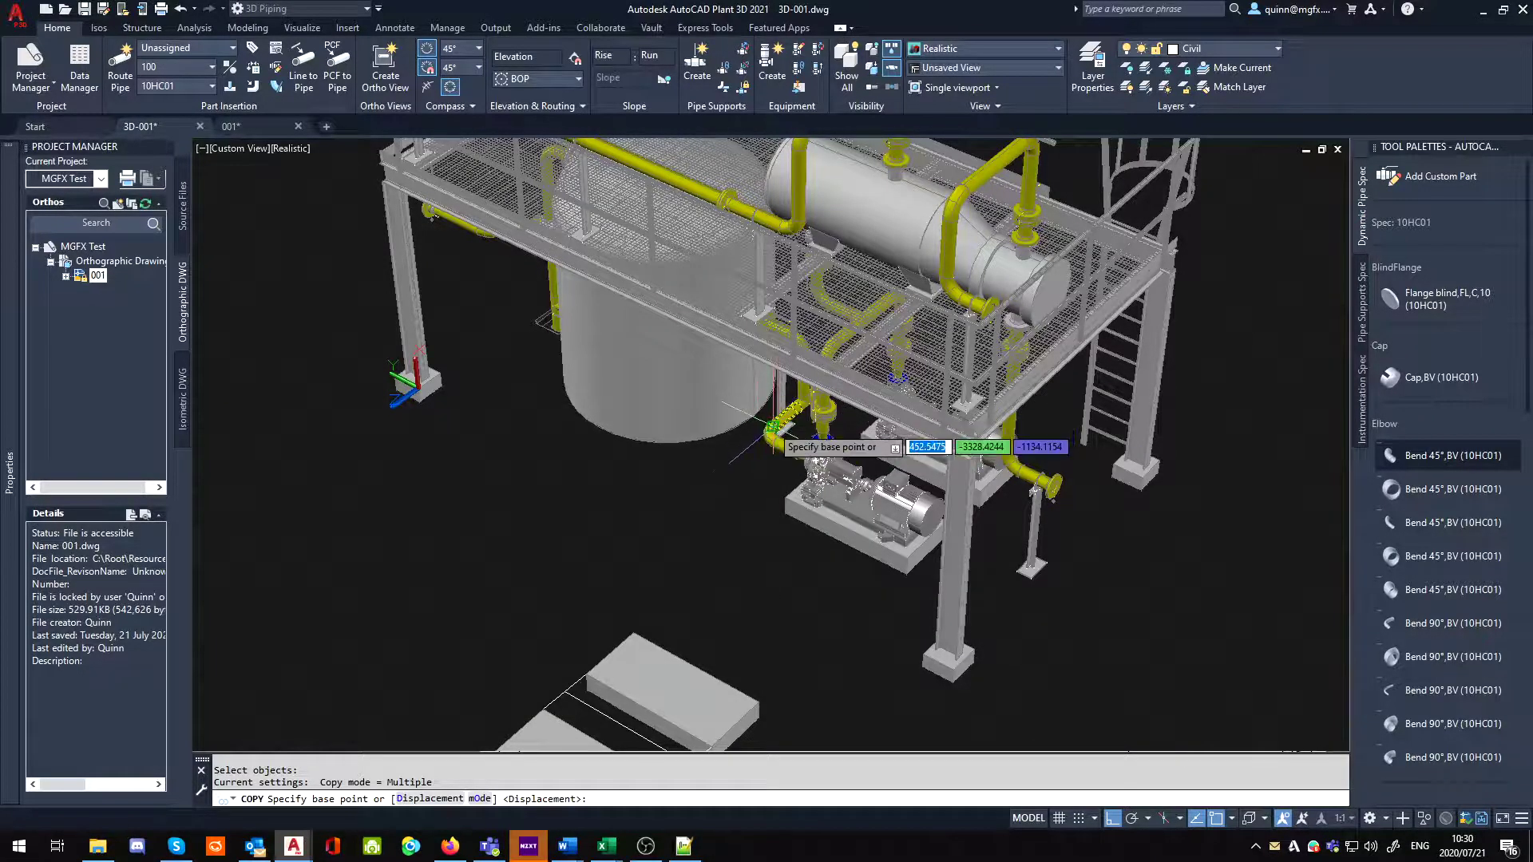
{"action": "left_click", "coordinate": [822, 440]}
{"action": "key", "text": "Escape"}
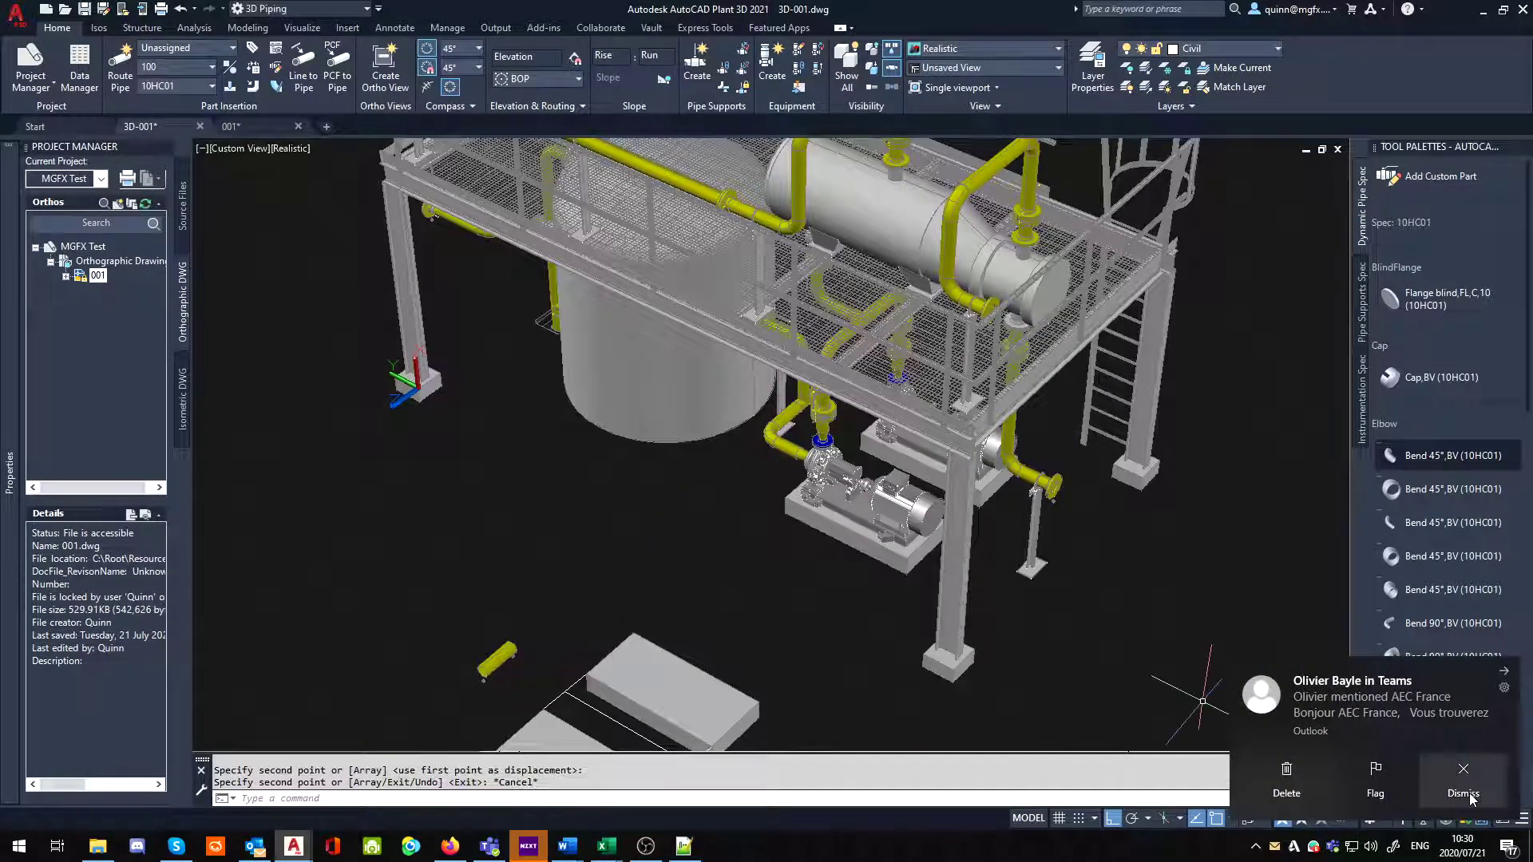
Select the copied pipe piece to confirm its Line Number Tag is 1000
{"action": "left_click", "coordinate": [1463, 778]}
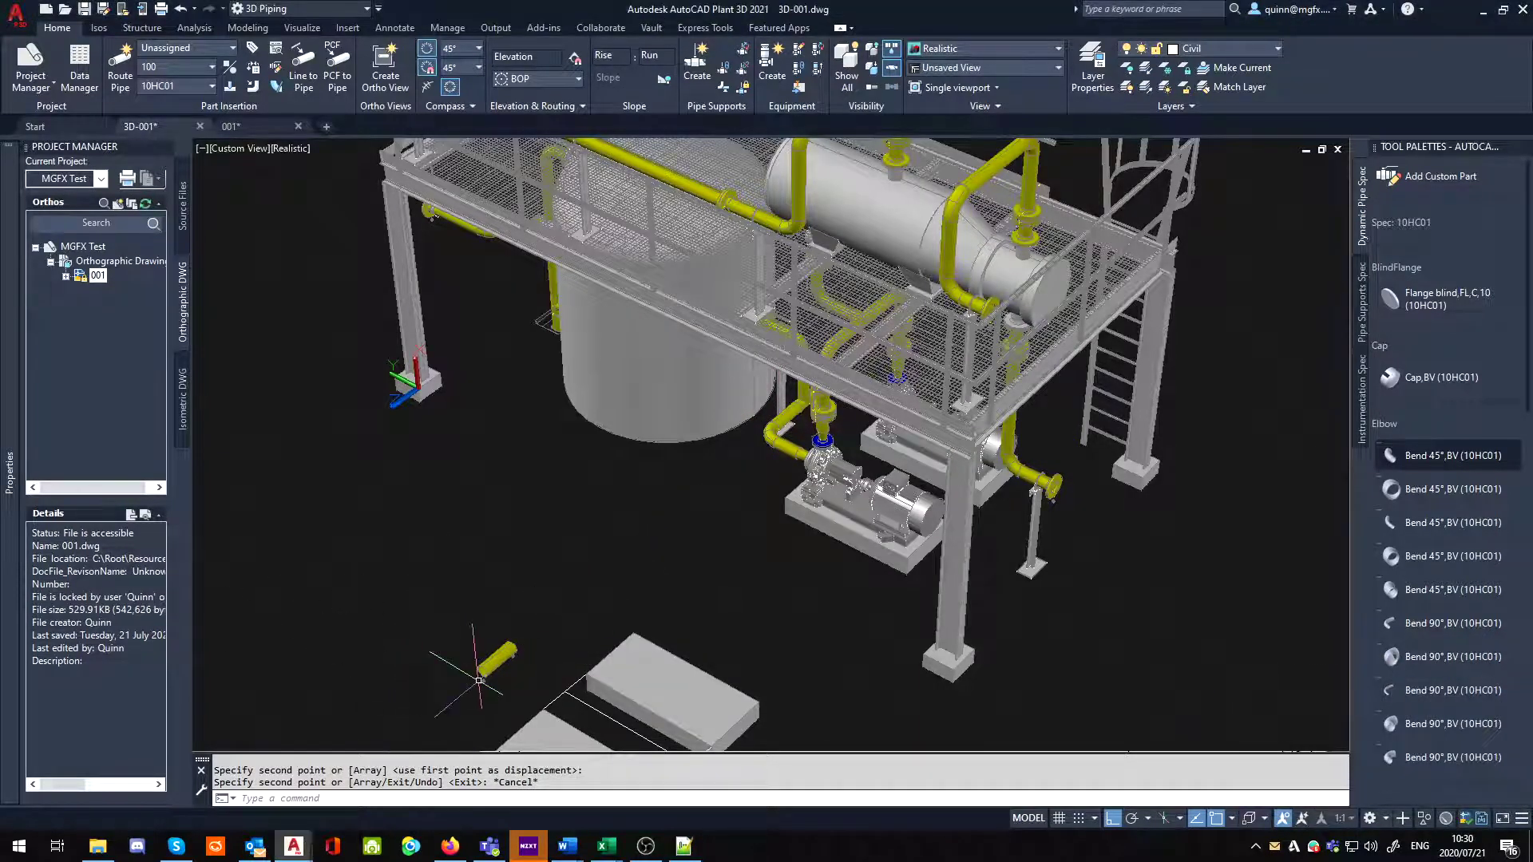
{"action": "left_click", "coordinate": [493, 660]}
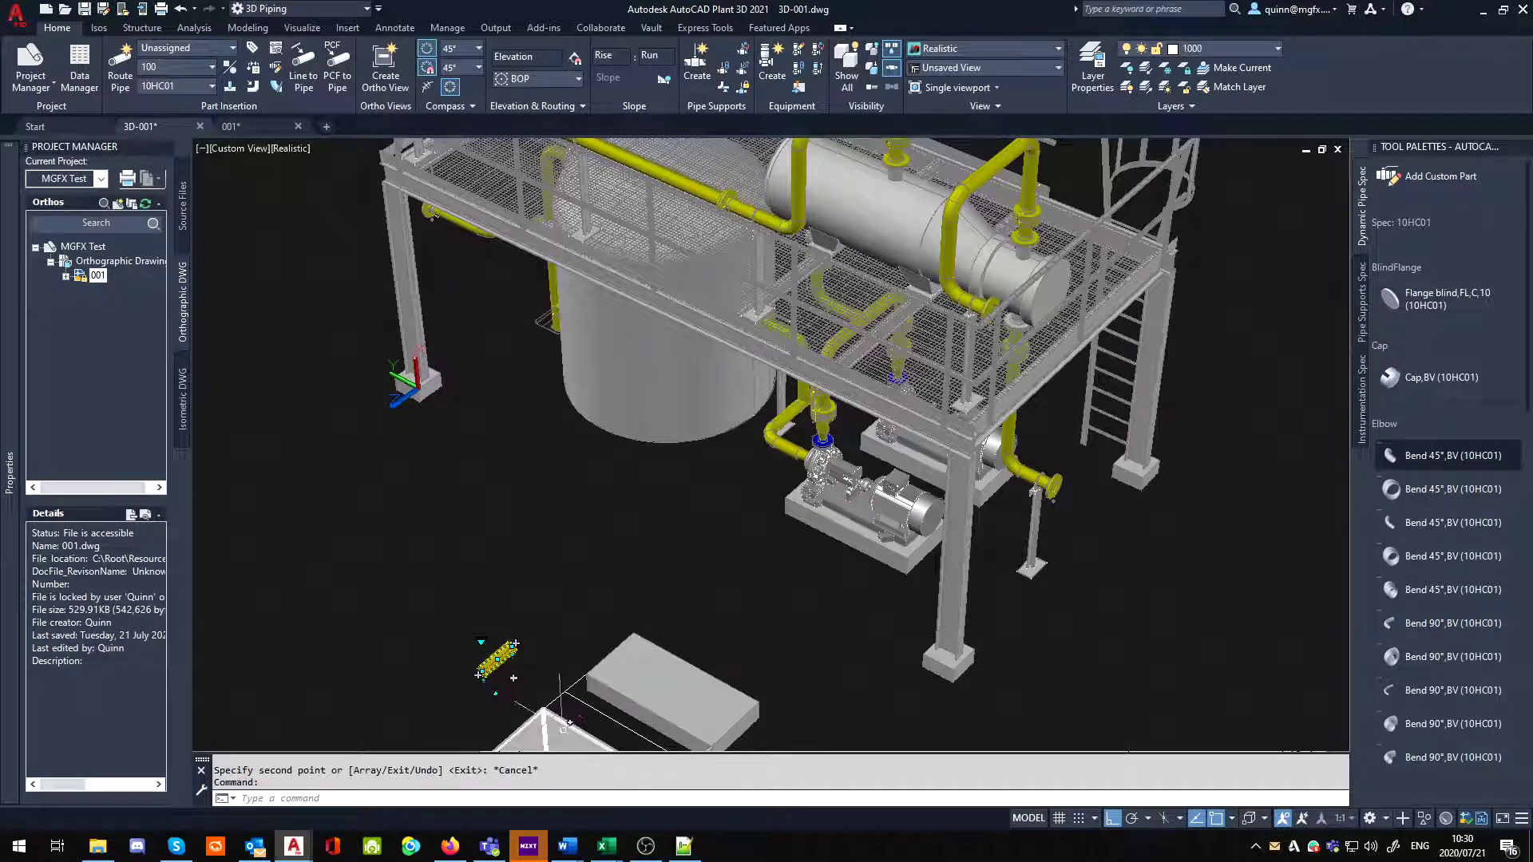
{"action": "middle_click_drag", "start_coordinate": [493, 659], "coordinate": [574, 593]}
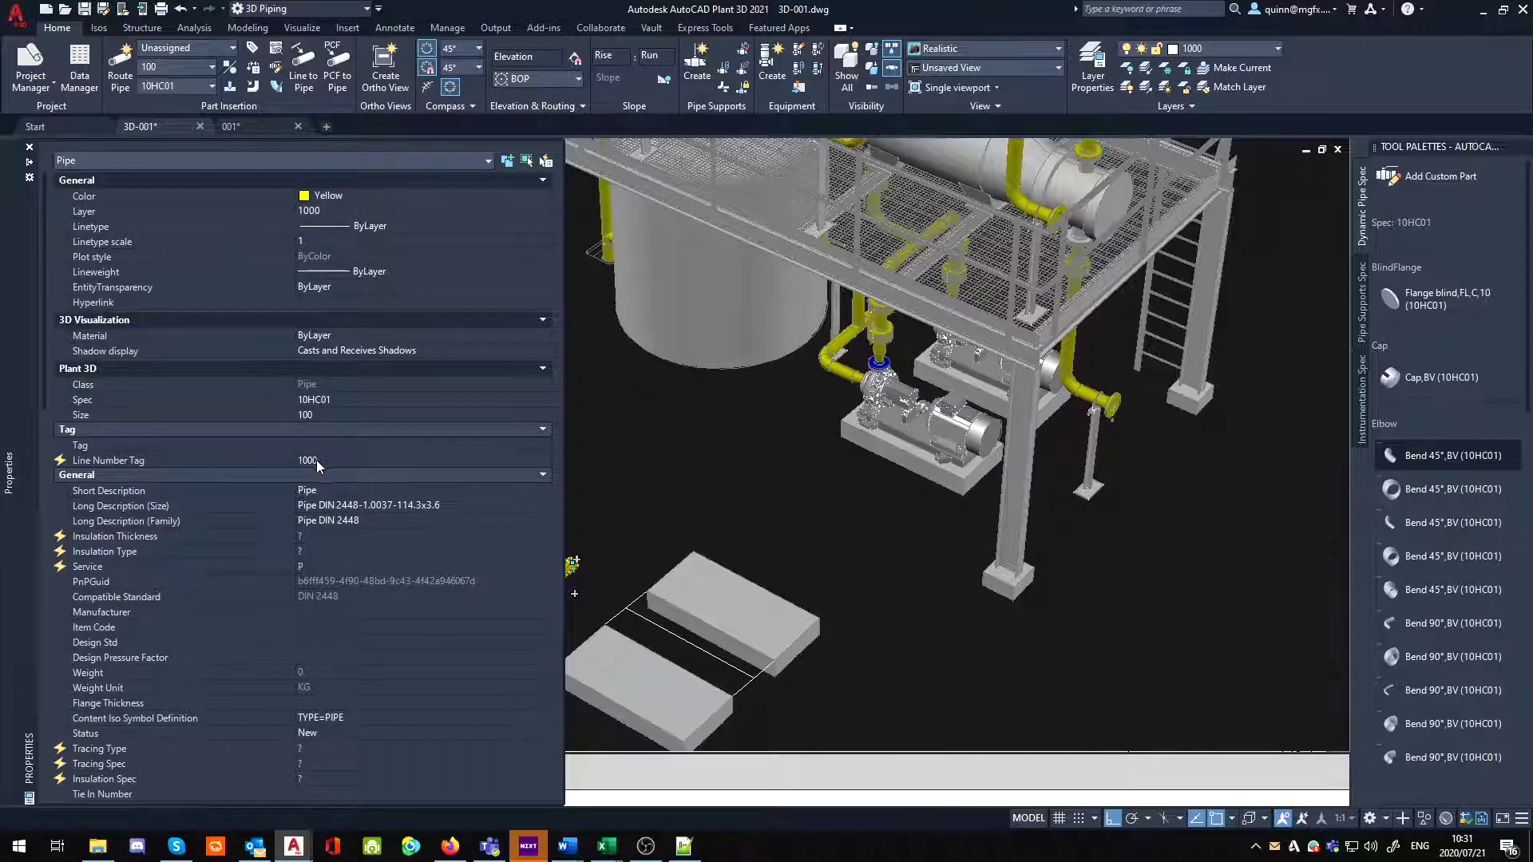
{"action": "key", "text": "super"}
{"action": "key", "text": "super"}
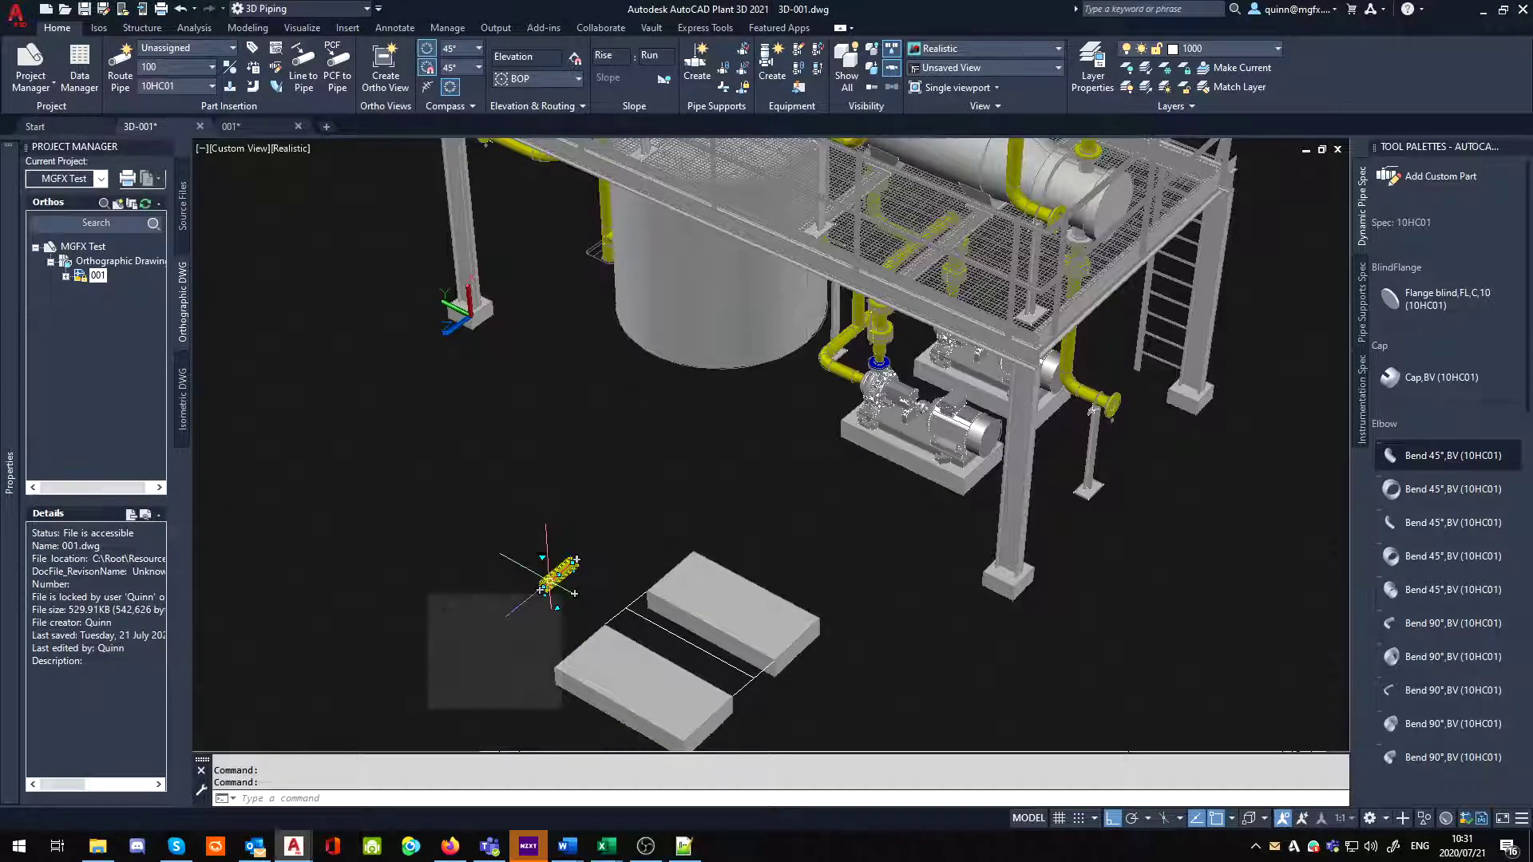
{"action": "left_click", "coordinate": [607, 254]}
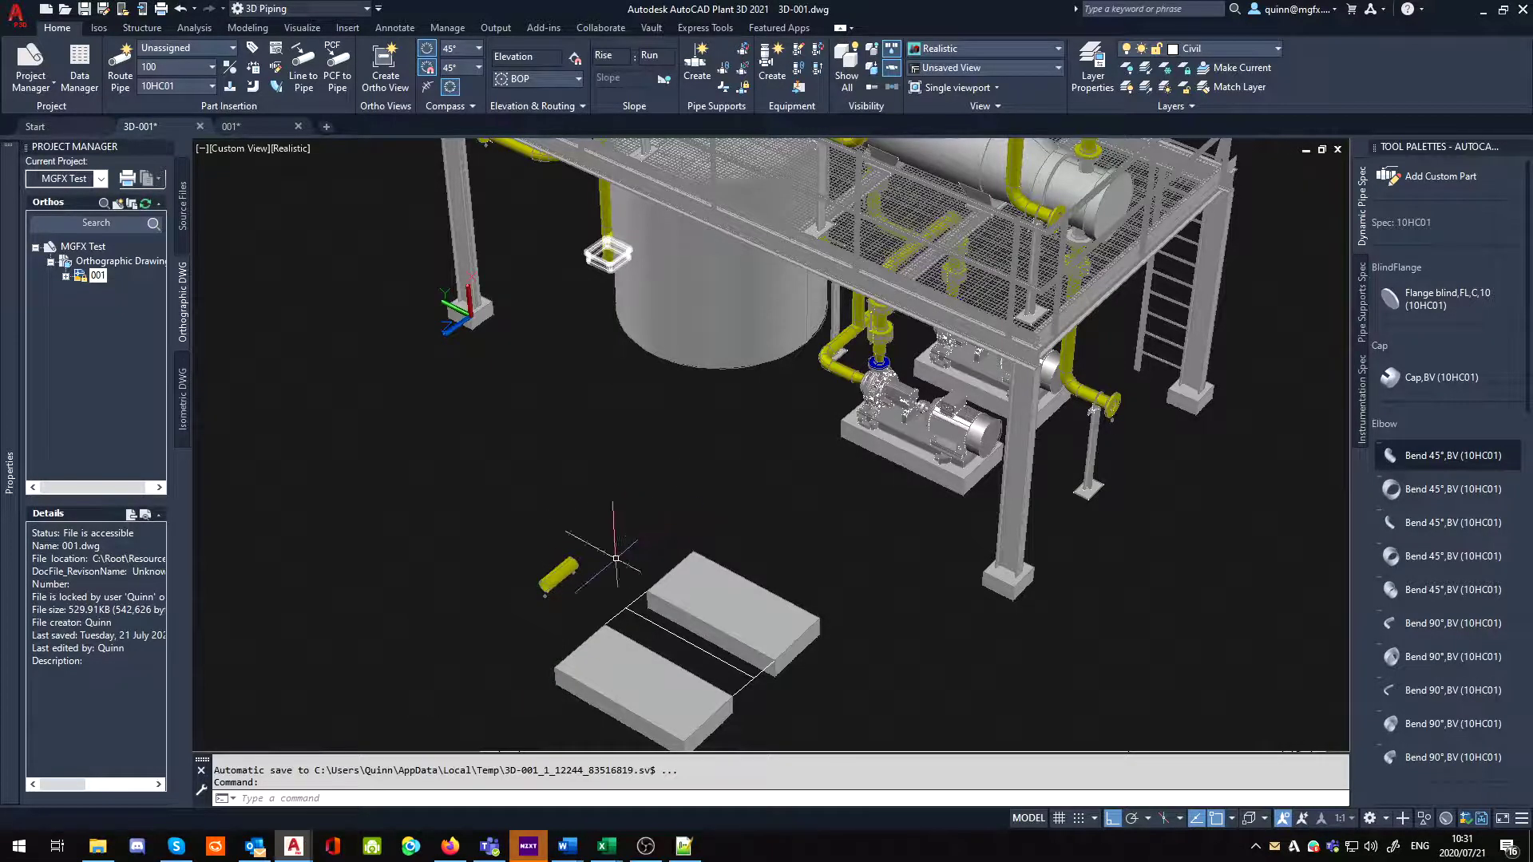
{"action": "left_click", "coordinate": [550, 569]}
{"action": "key", "text": "Delete"}
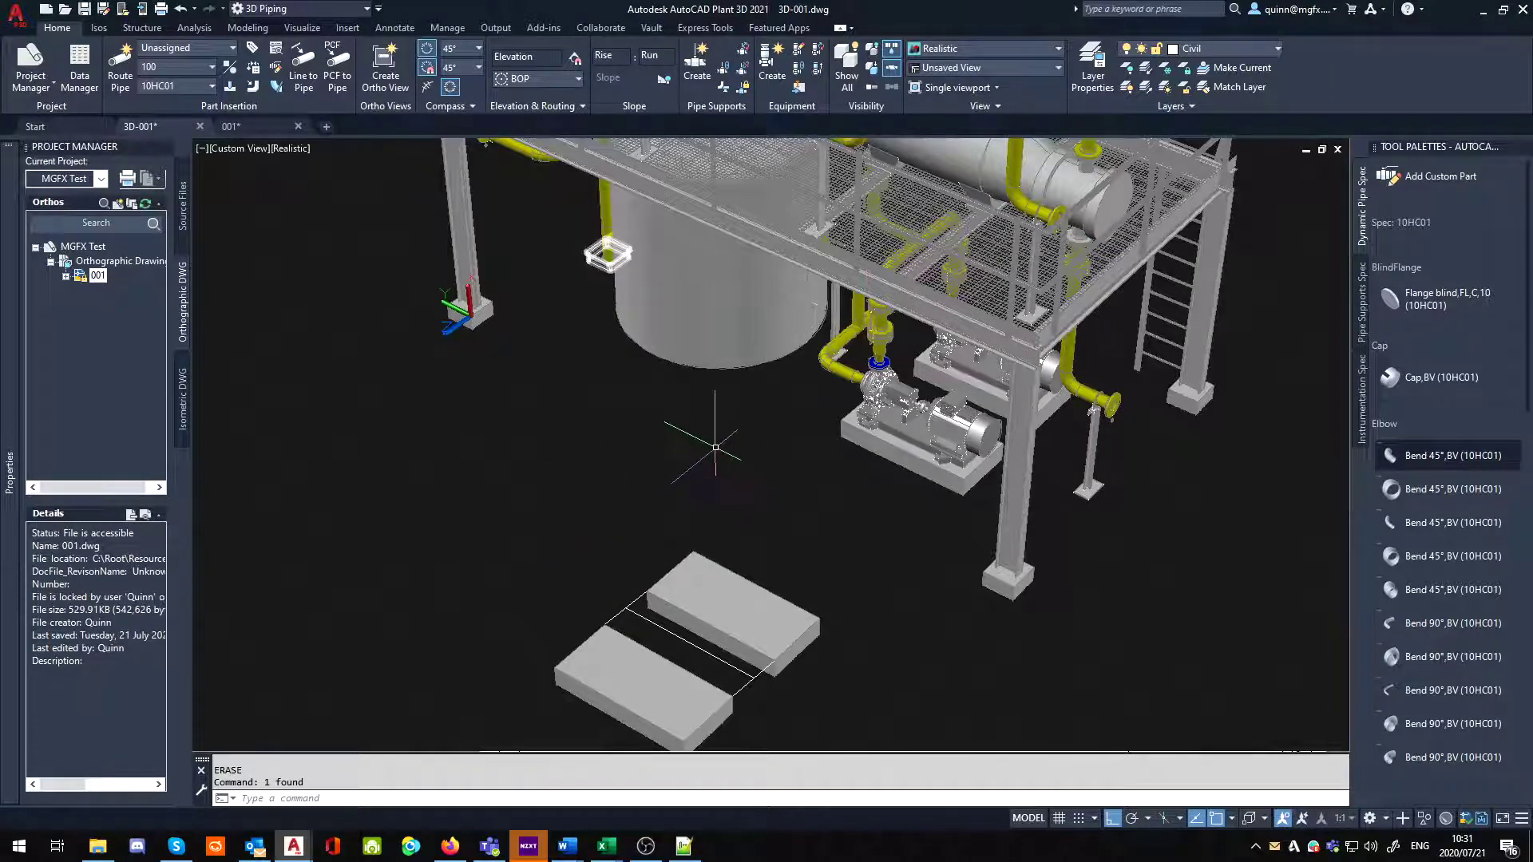
{"action": "middle_click_drag", "start_coordinate": [693, 459], "coordinate": [696, 538]}
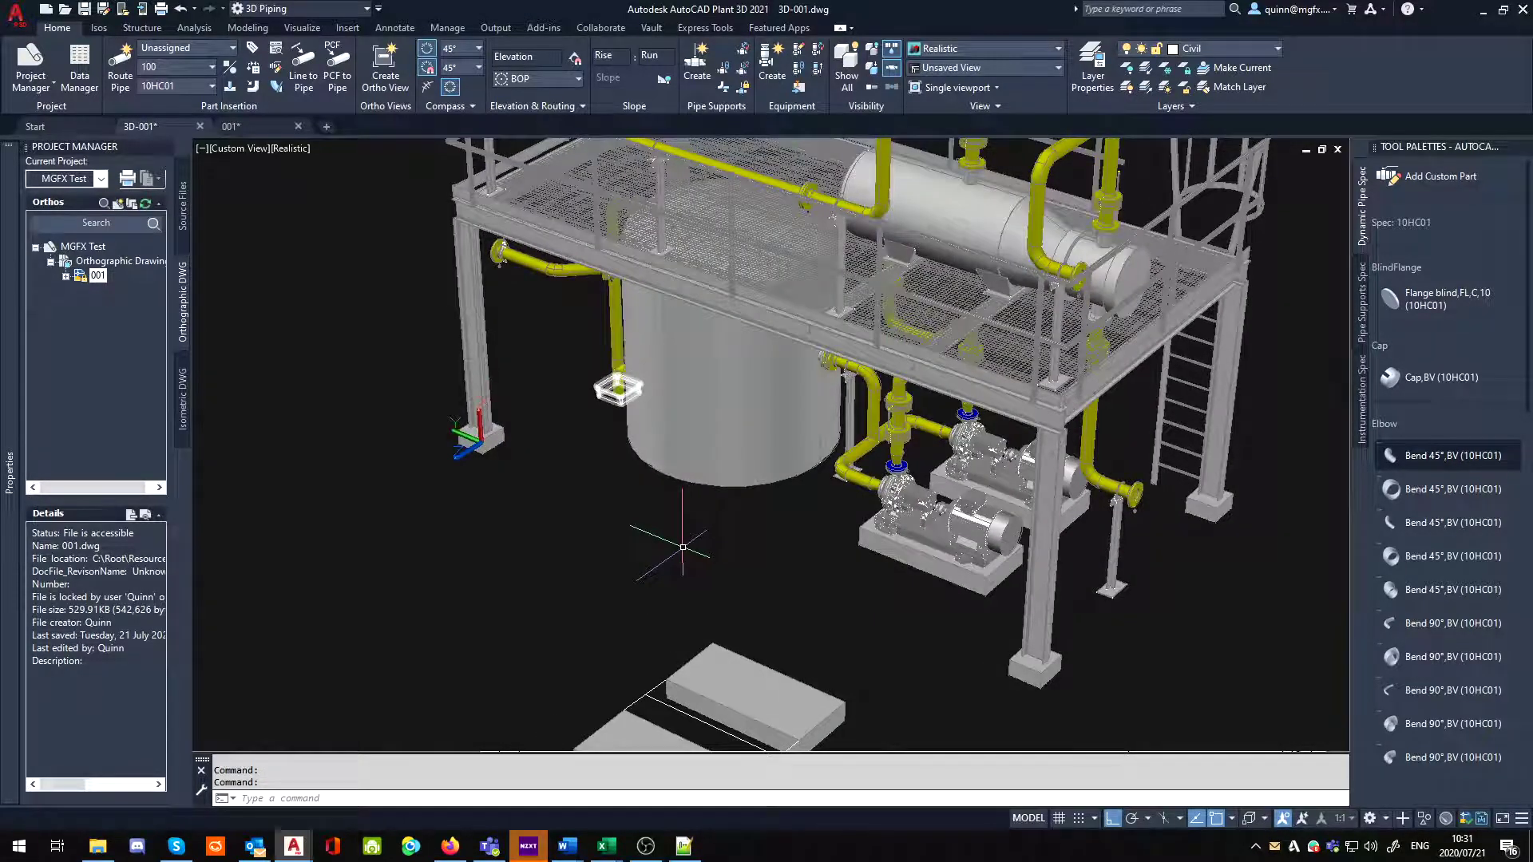
{"action": "mouse_move", "coordinate": [684, 547]}
{"action": "scroll", "coordinate": [688, 556], "scroll_direction": "down", "scroll_amount": 2}
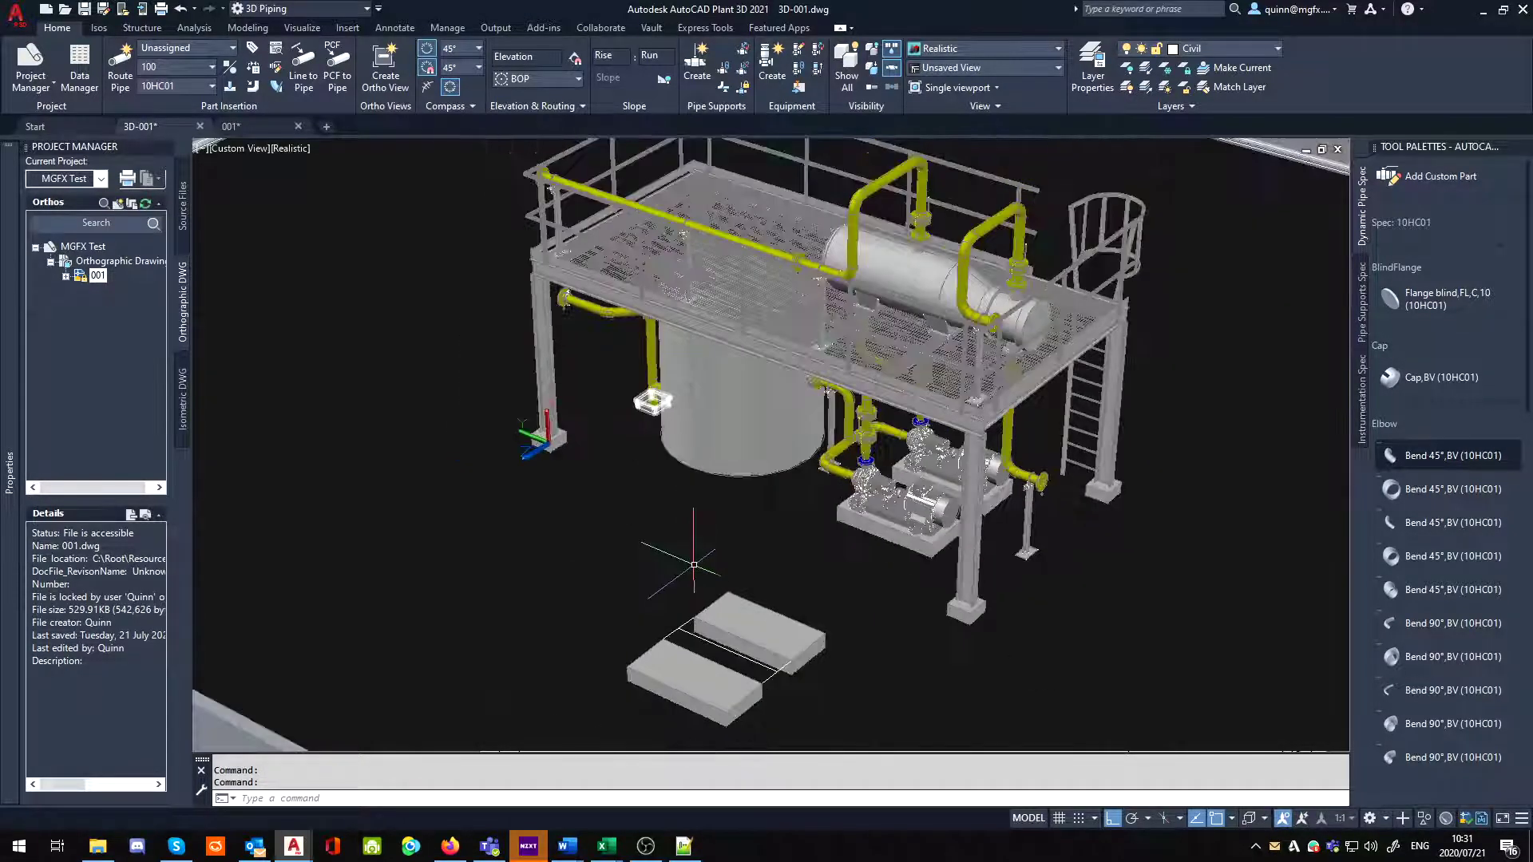
{"action": "scroll", "coordinate": [694, 564], "scroll_direction": "up", "scroll_amount": 2}
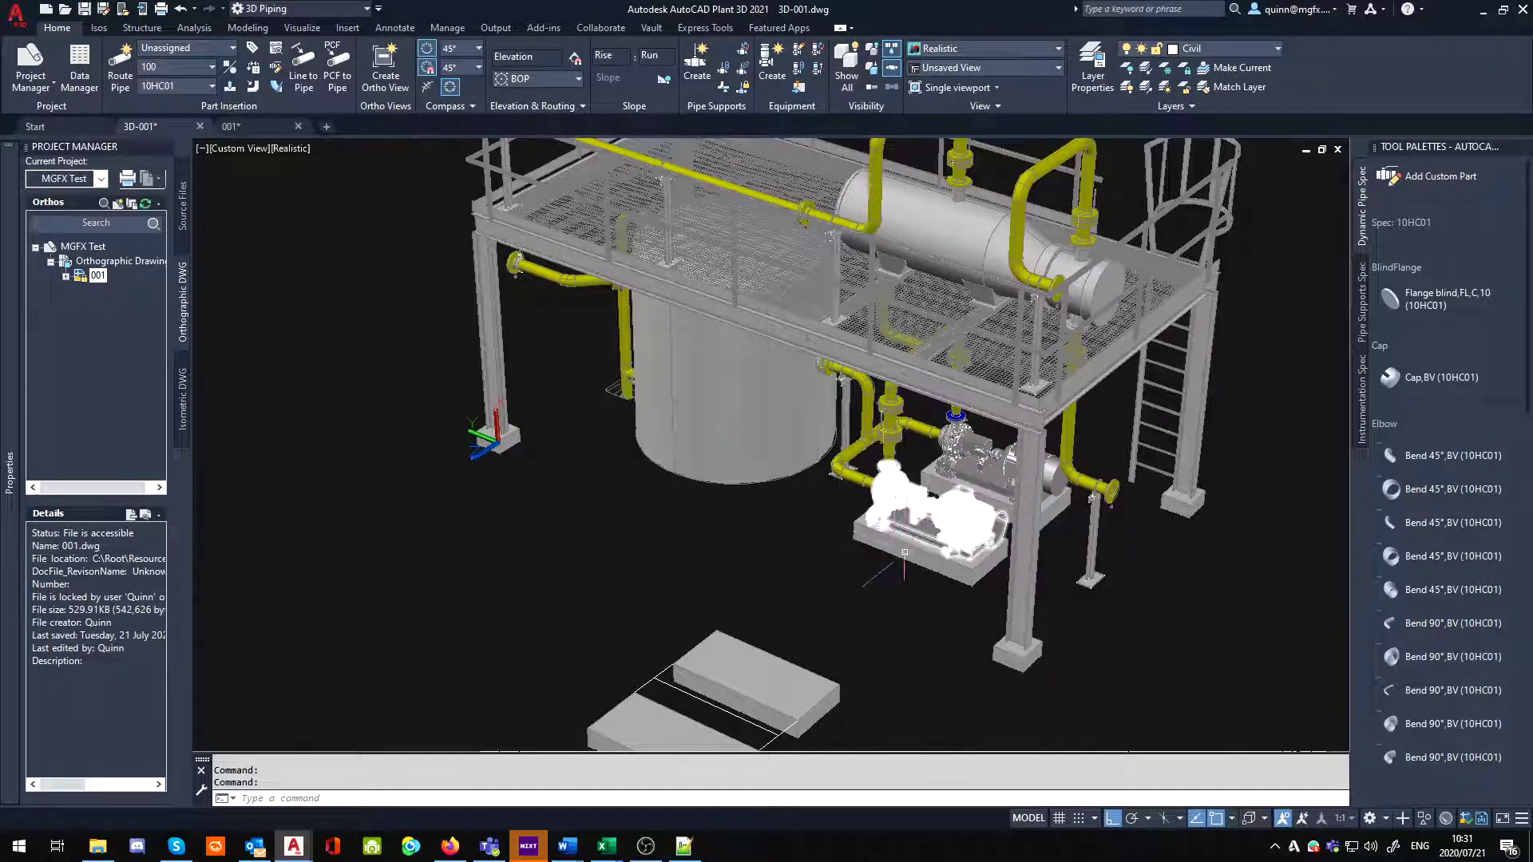
Select the short pipe between the pumps, its whole connected line number, and both pumps
{"action": "middle_click_drag", "start_coordinate": [859, 568], "coordinate": [857, 549]}
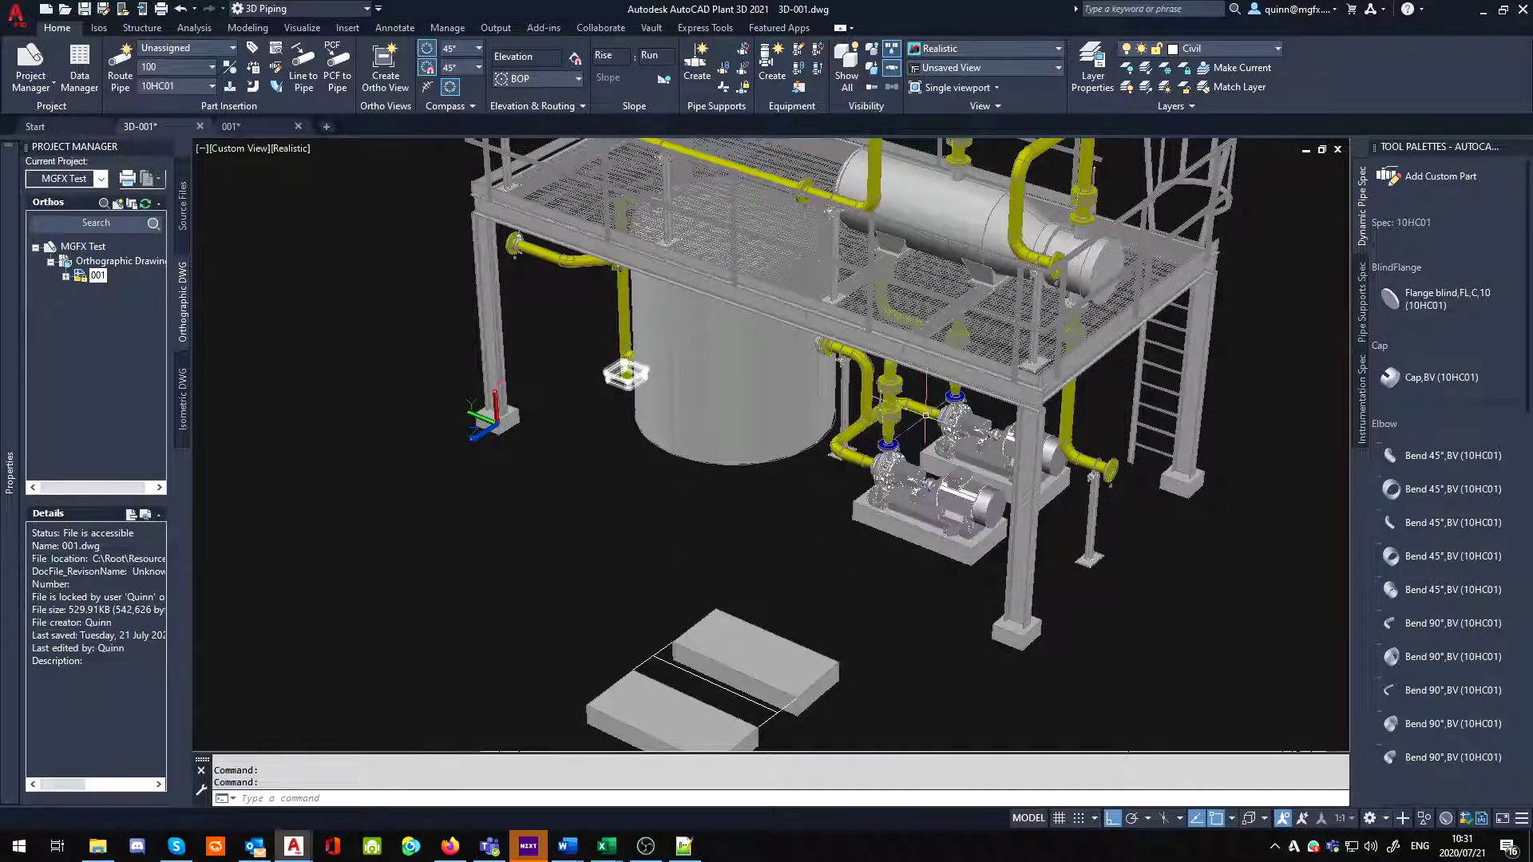
{"action": "left_click", "coordinate": [925, 409]}
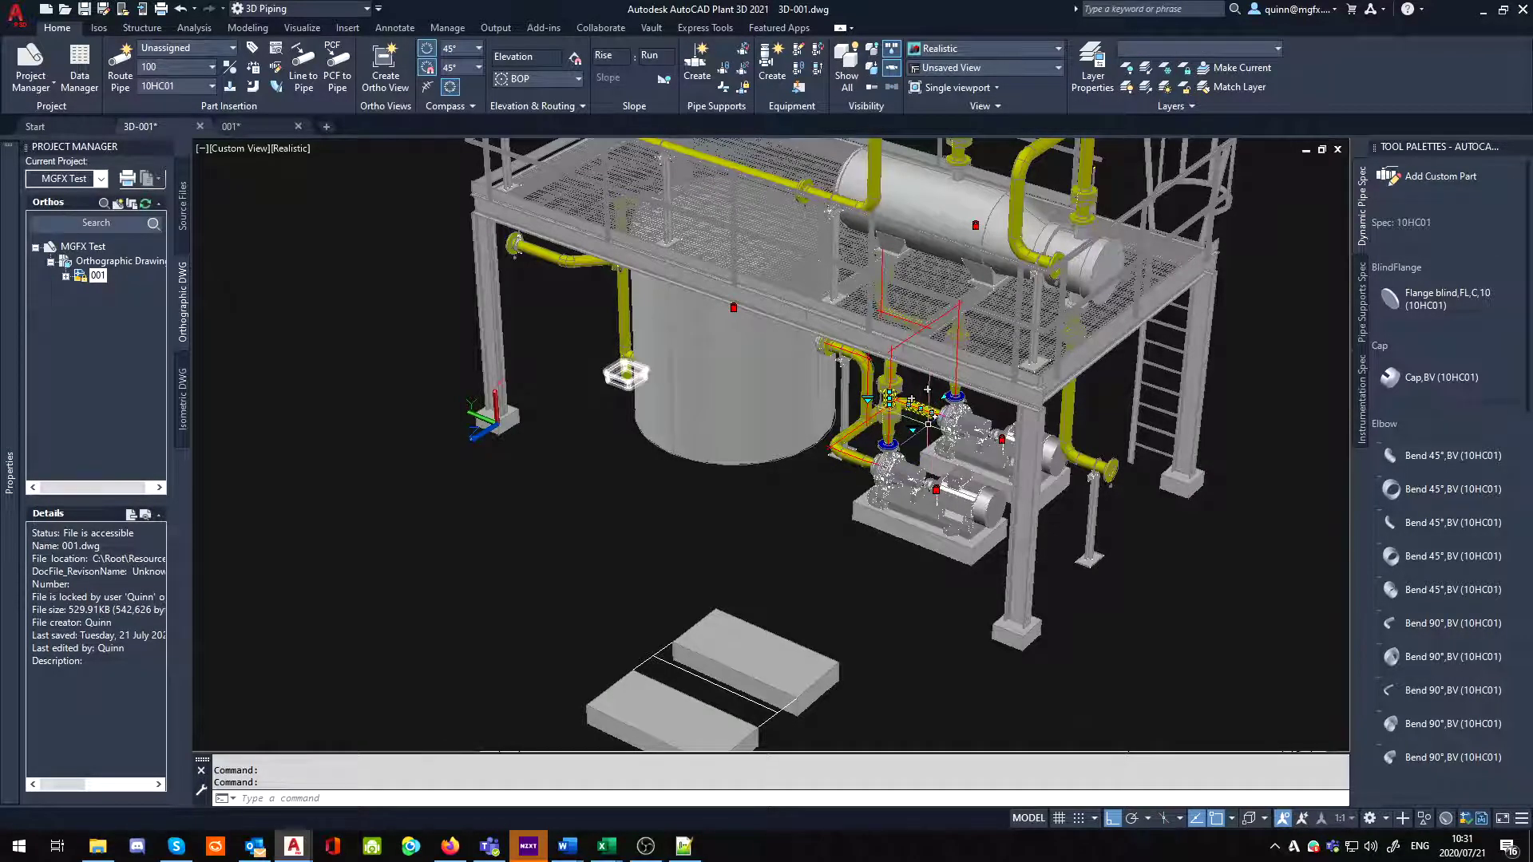
{"action": "right_click", "coordinate": [943, 442]}
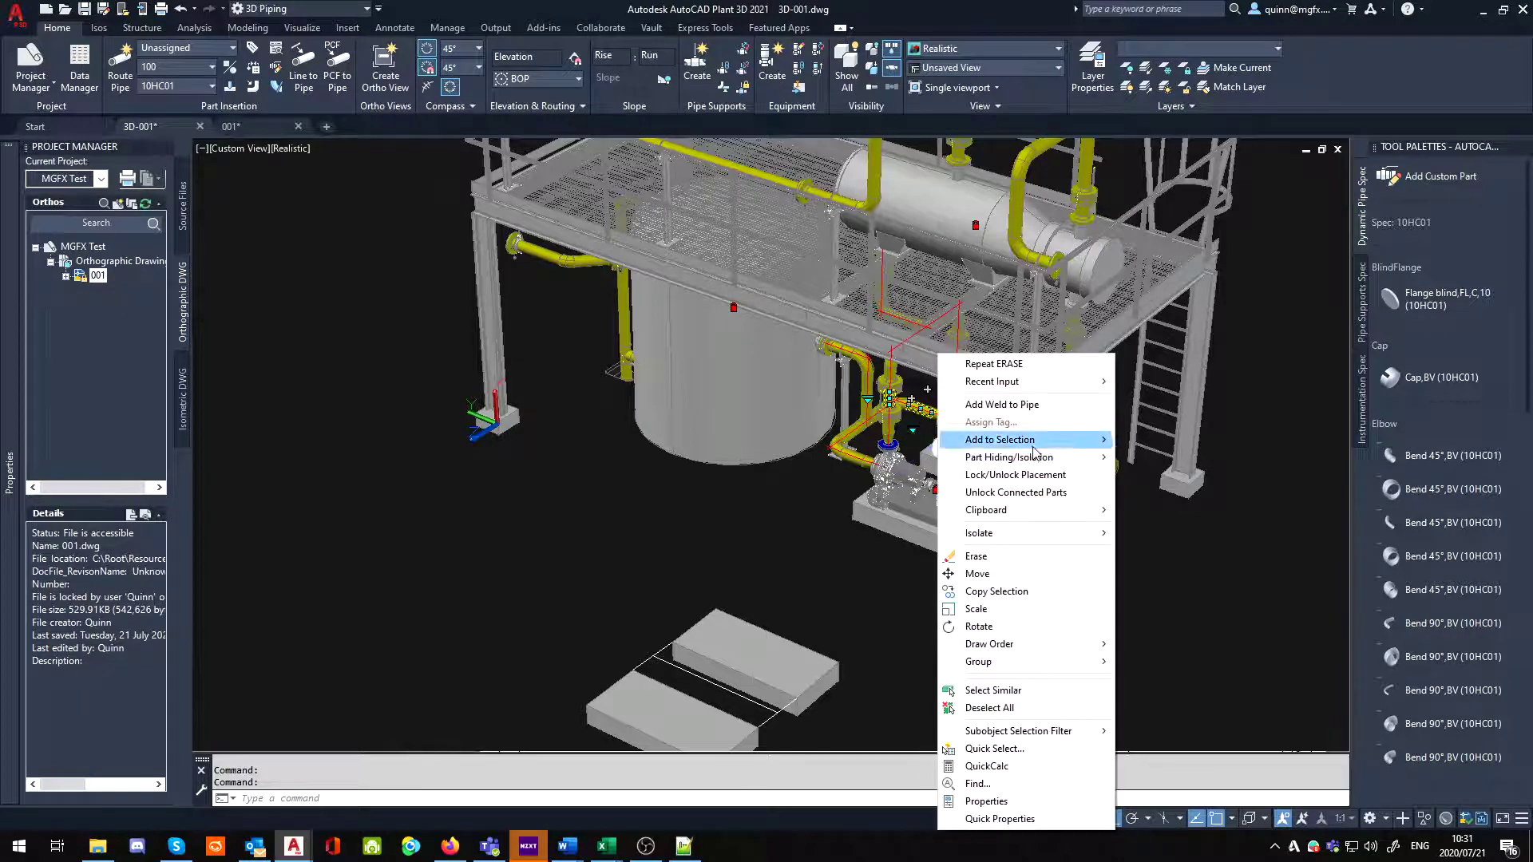
{"action": "mouse_move", "coordinate": [1030, 440]}
{"action": "left_click", "coordinate": [1154, 475]}
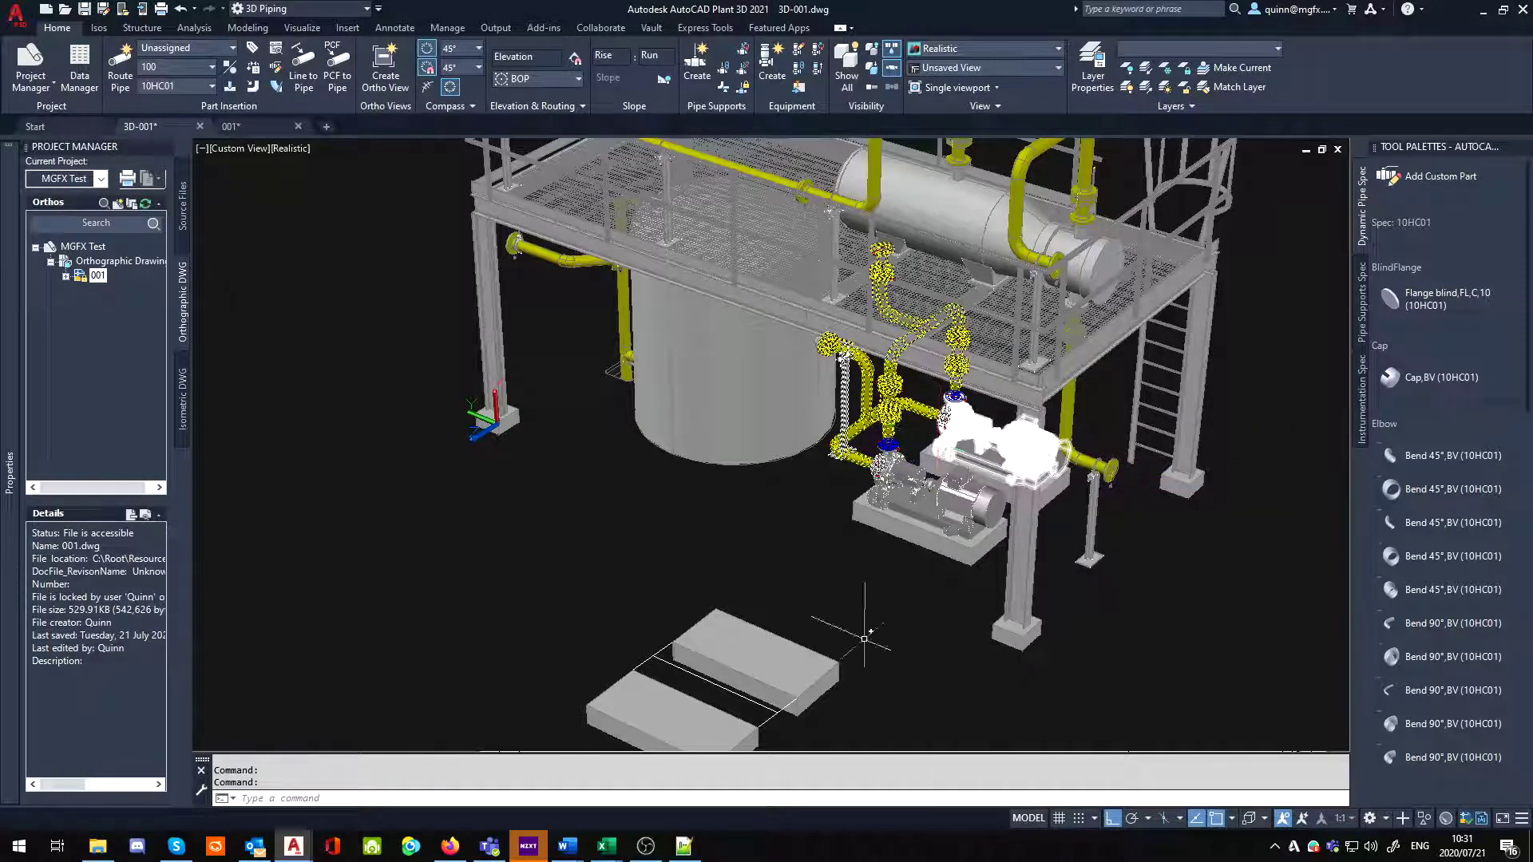
{"action": "left_click", "coordinate": [975, 445]}
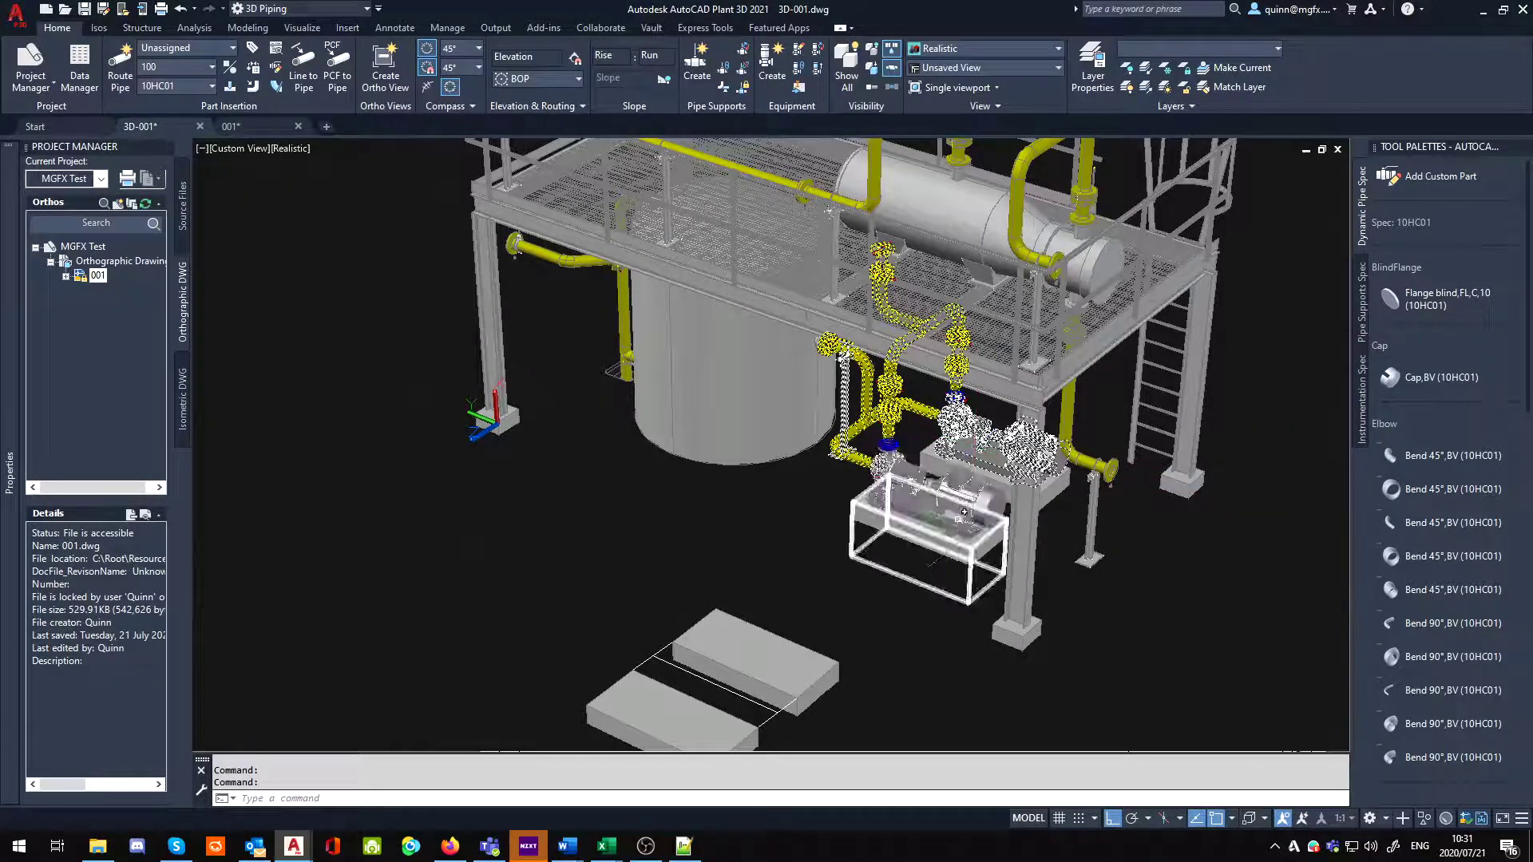
{"action": "left_click", "coordinate": [956, 527]}
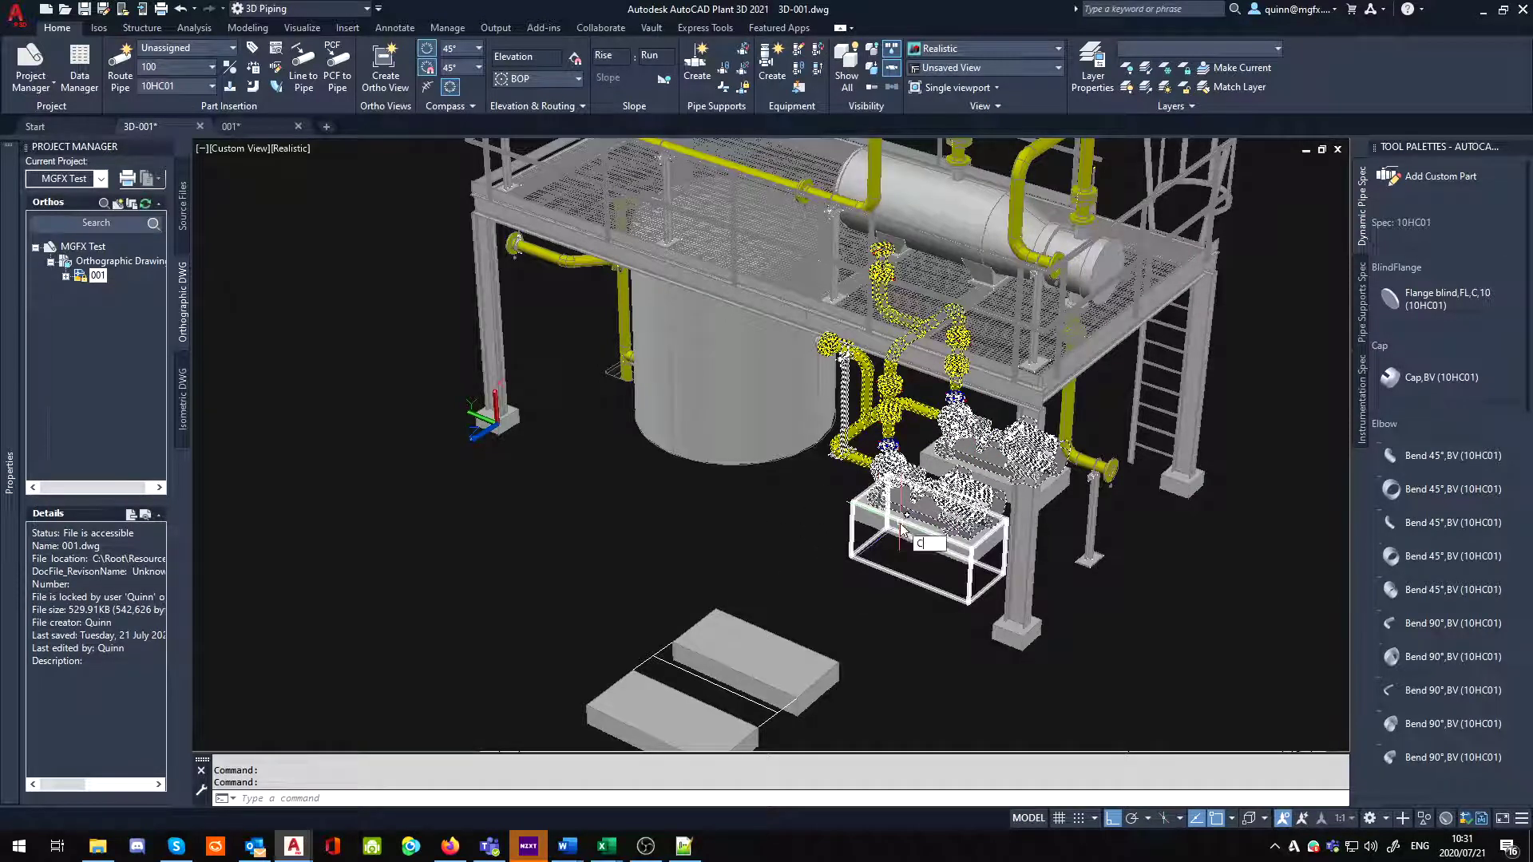
Copy the selected pumps and piping onto the open floor in front of the structure
{"action": "type", "text": "o"}
{"action": "key", "text": "Return"}
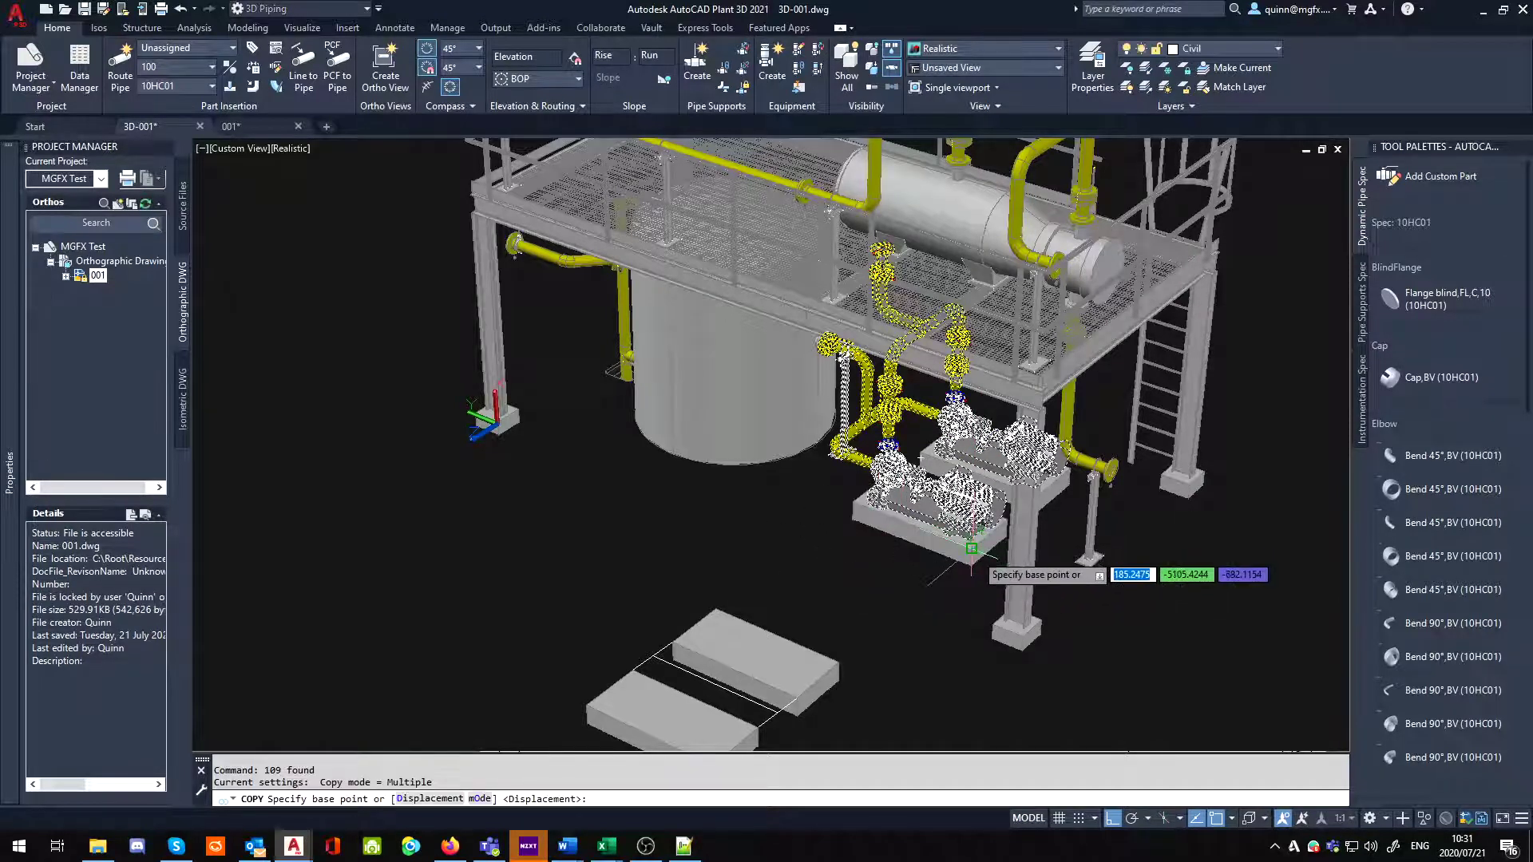
{"action": "left_click", "coordinate": [972, 549]}
{"action": "middle_click_drag", "start_coordinate": [723, 738], "coordinate": [895, 581]}
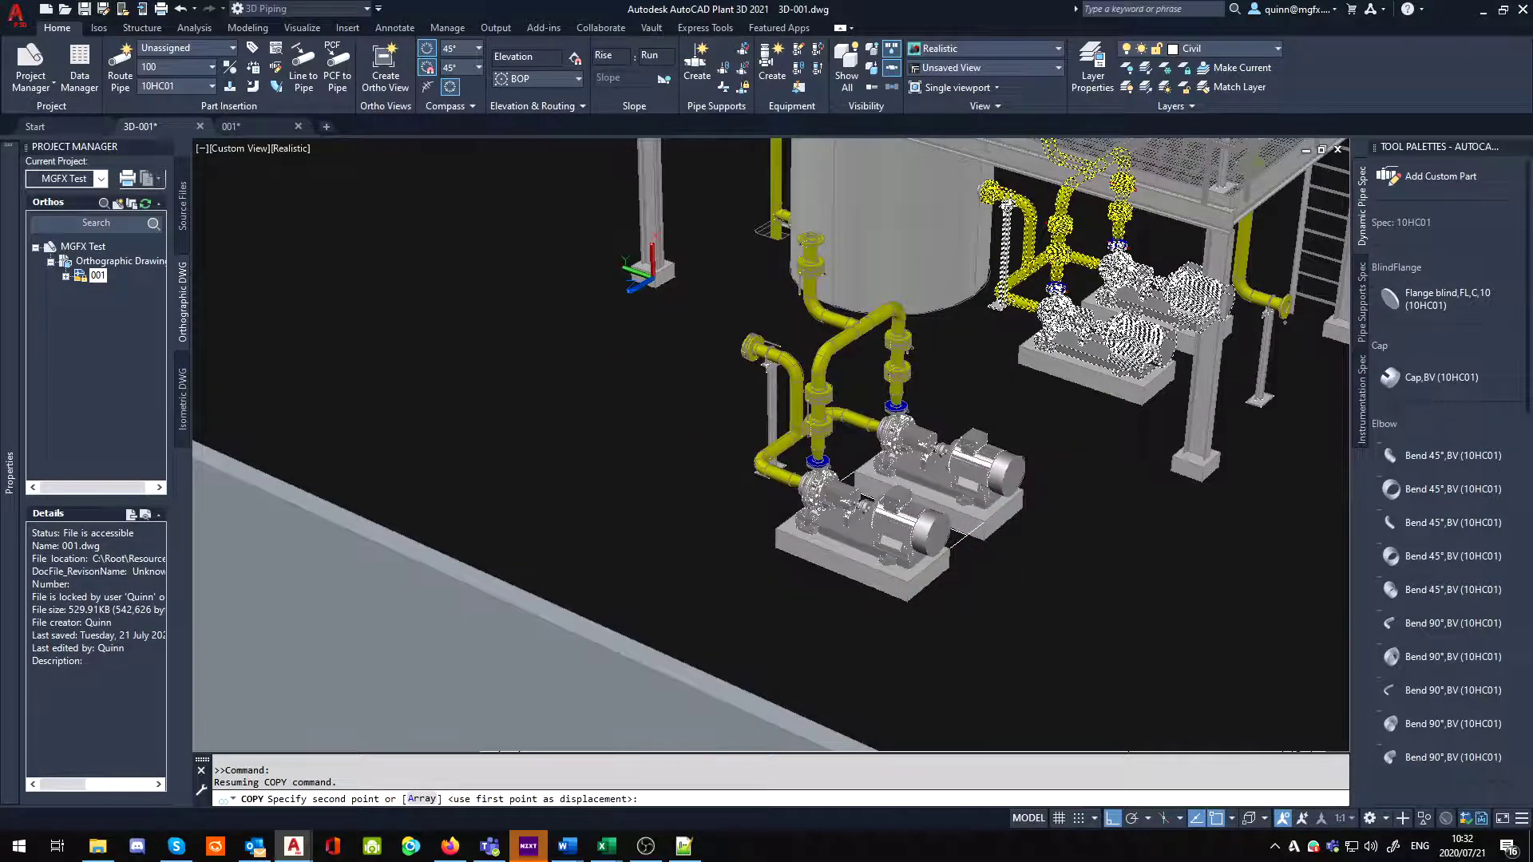
{"action": "left_click", "coordinate": [907, 583]}
{"action": "key", "text": "Escape"}
{"action": "left_click", "coordinate": [840, 337]}
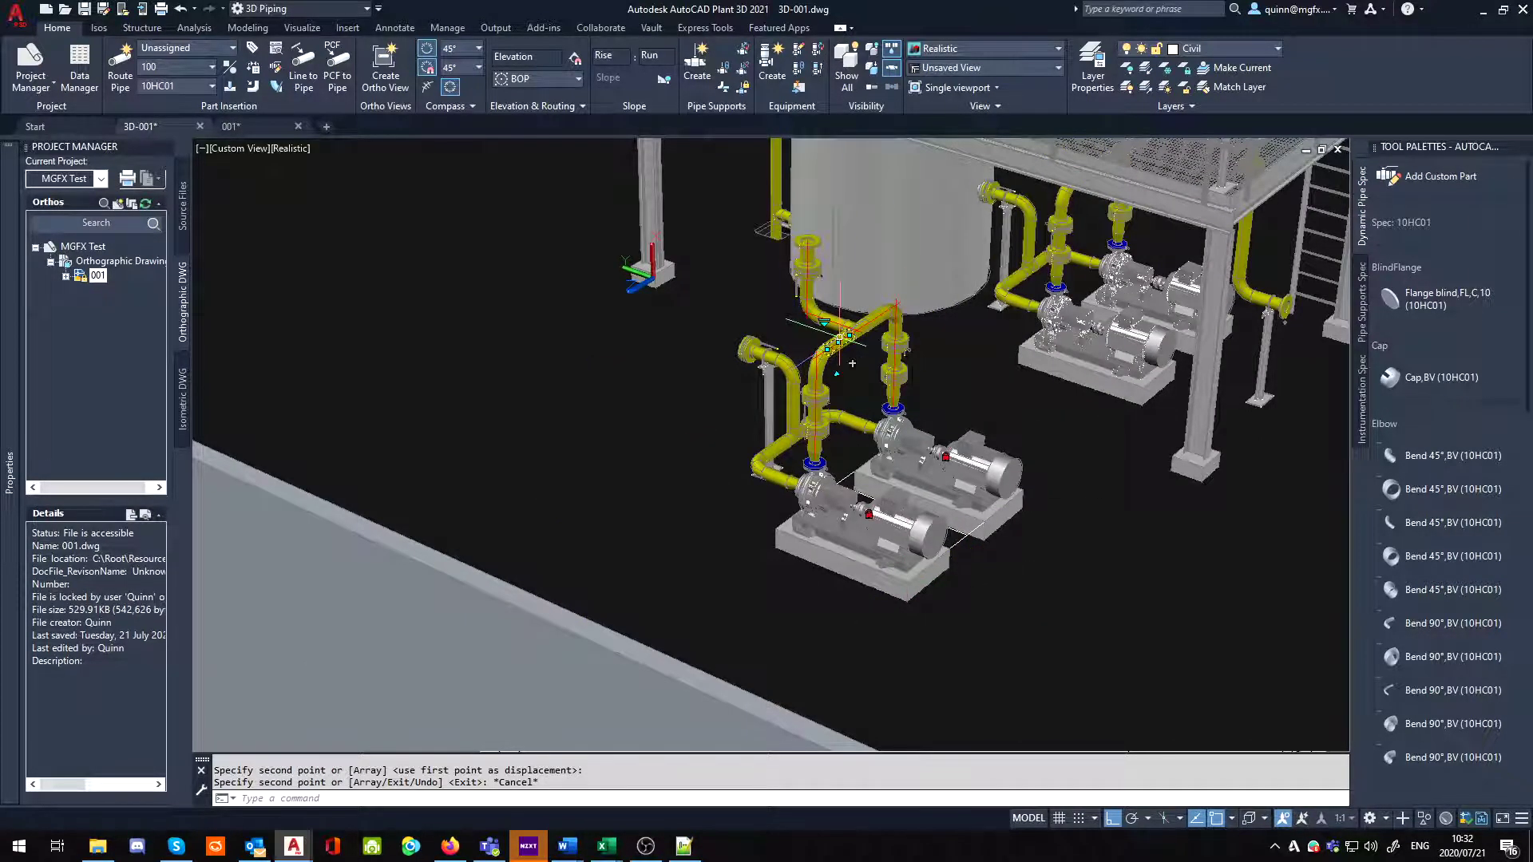
{"action": "middle_click_drag", "start_coordinate": [956, 401], "coordinate": [847, 366], "text": "shift"}
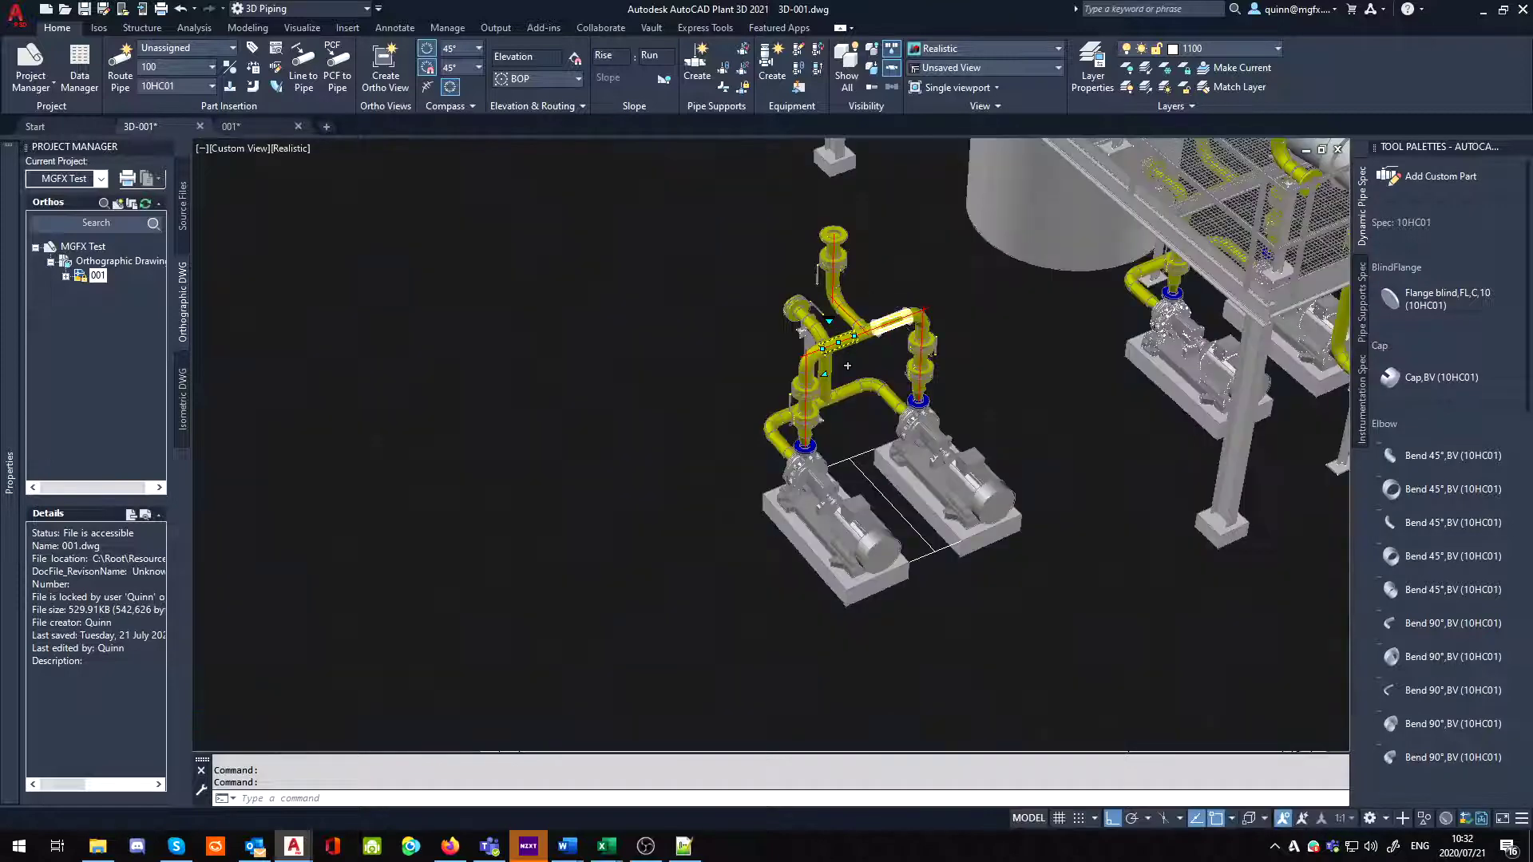
Delete the copied header pipes and the left copied pump
{"action": "scroll", "coordinate": [872, 340], "scroll_direction": "up", "scroll_amount": 2}
{"action": "left_click", "coordinate": [894, 302]}
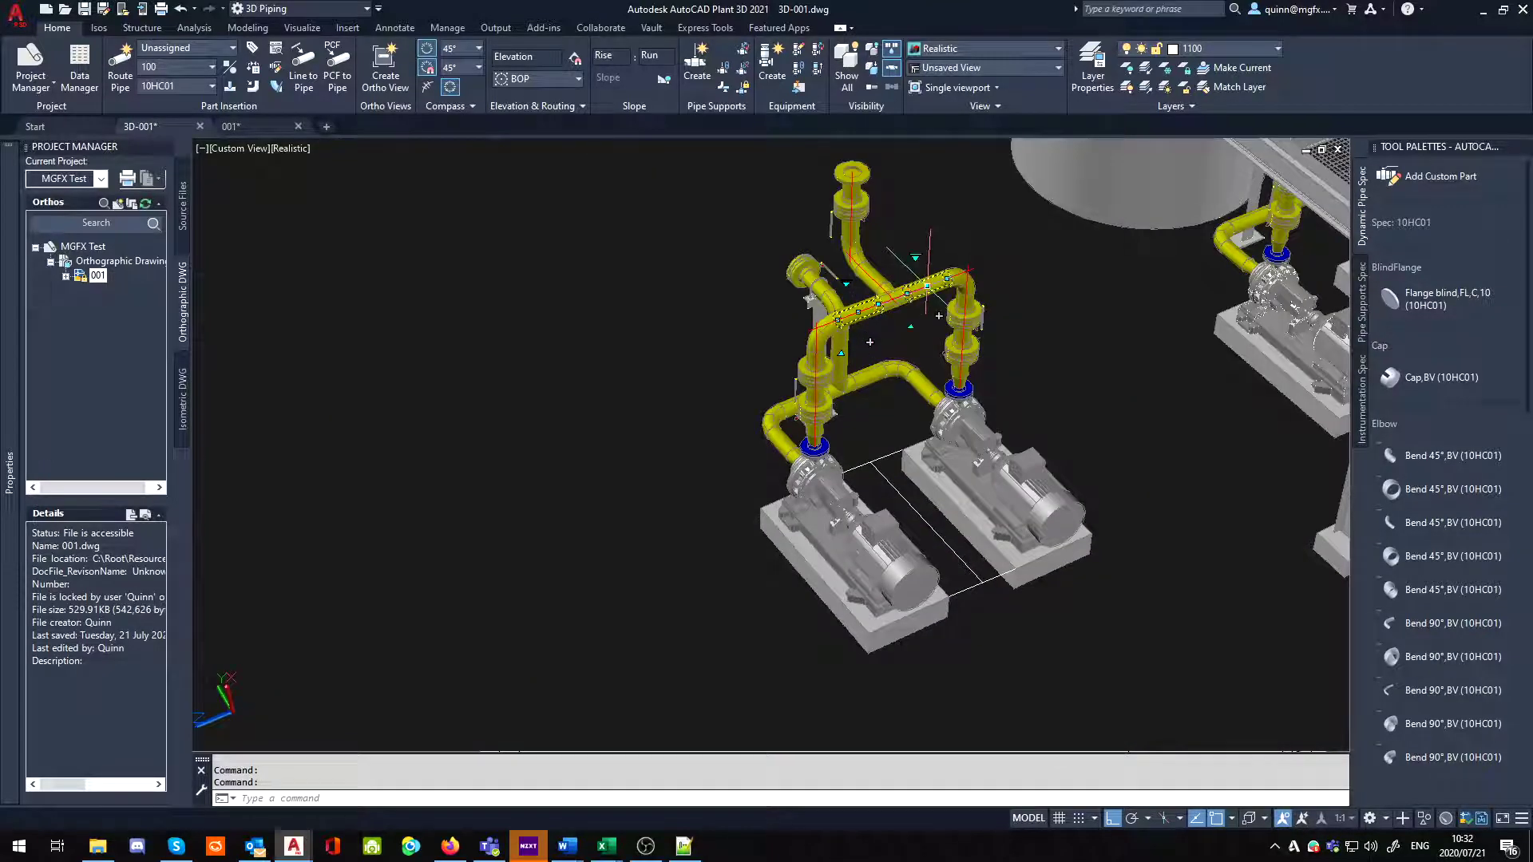
{"action": "left_click", "coordinate": [877, 380]}
{"action": "middle_click_drag", "start_coordinate": [876, 380], "coordinate": [835, 386], "text": "shift"}
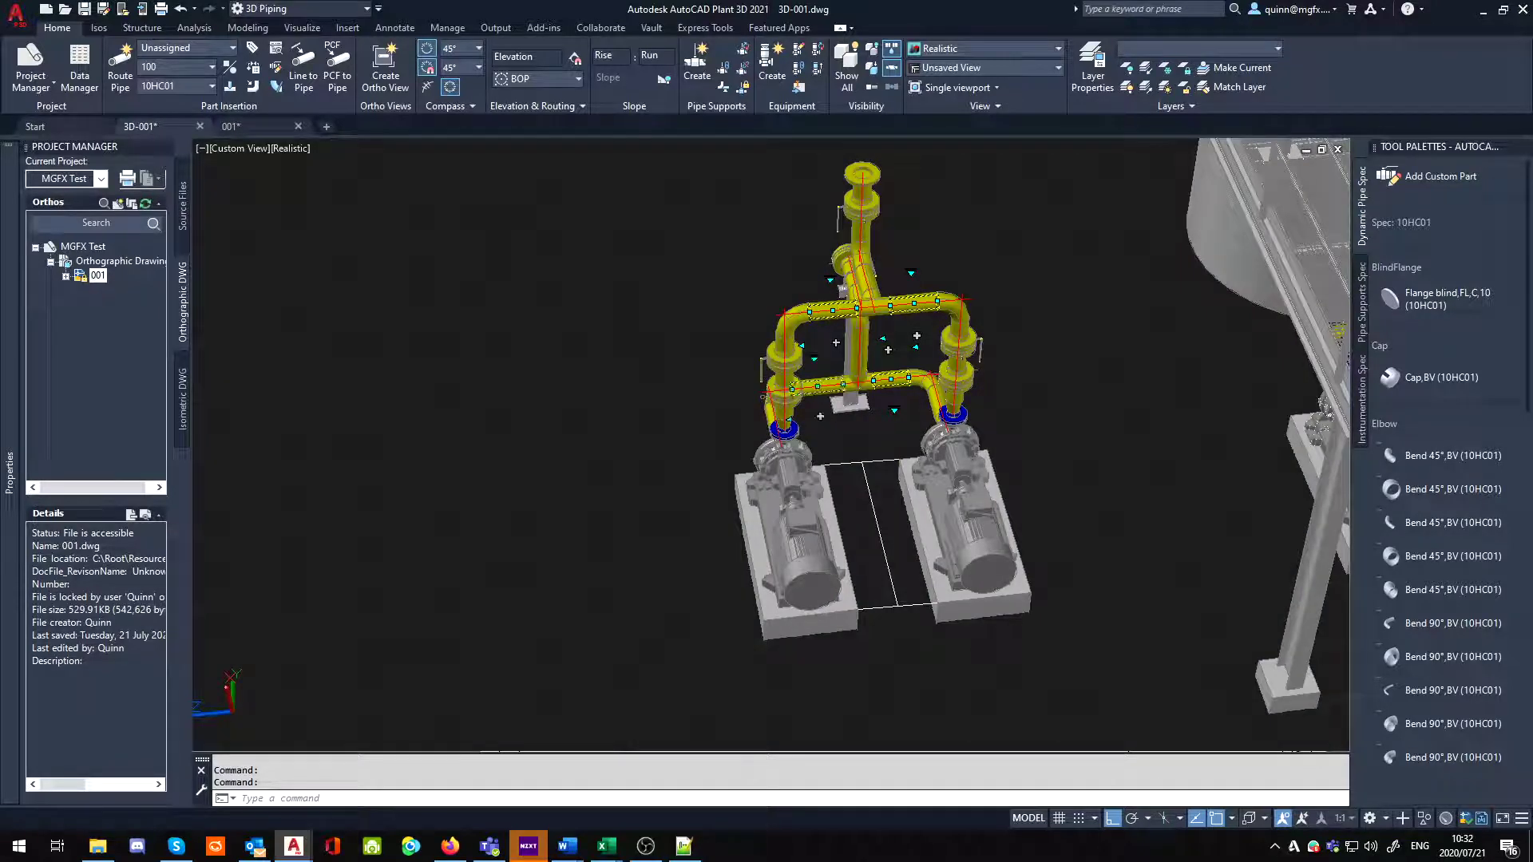
{"action": "key", "text": "Delete"}
{"action": "left_click", "coordinate": [816, 522]}
{"action": "key", "text": "Delete"}
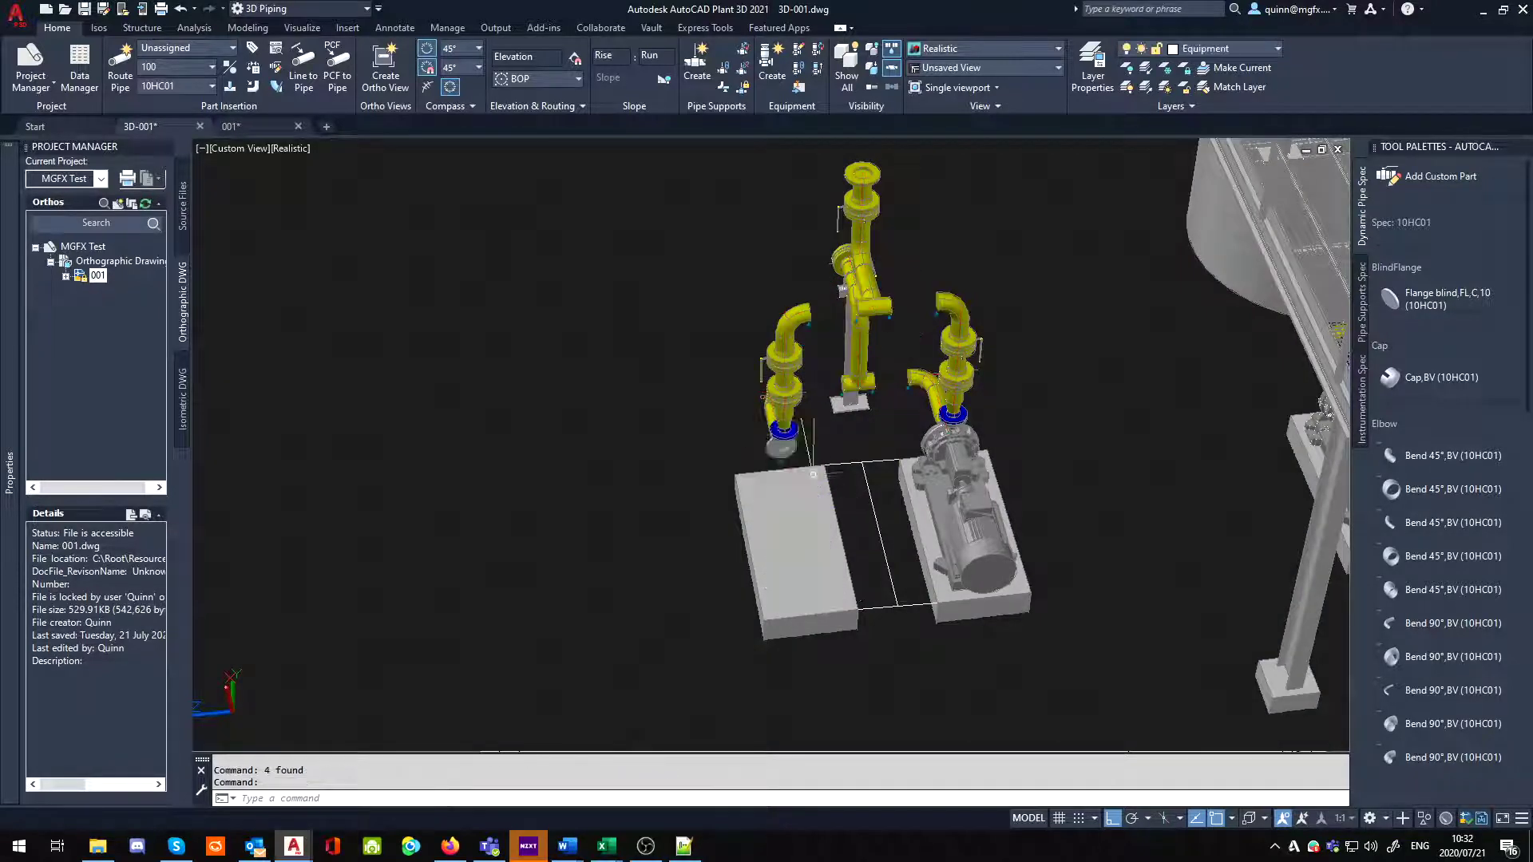
Delete the short lower-left pipe together with all its connected pipe parts
{"action": "middle_click_drag", "start_coordinate": [812, 439], "coordinate": [879, 433], "text": "shift"}
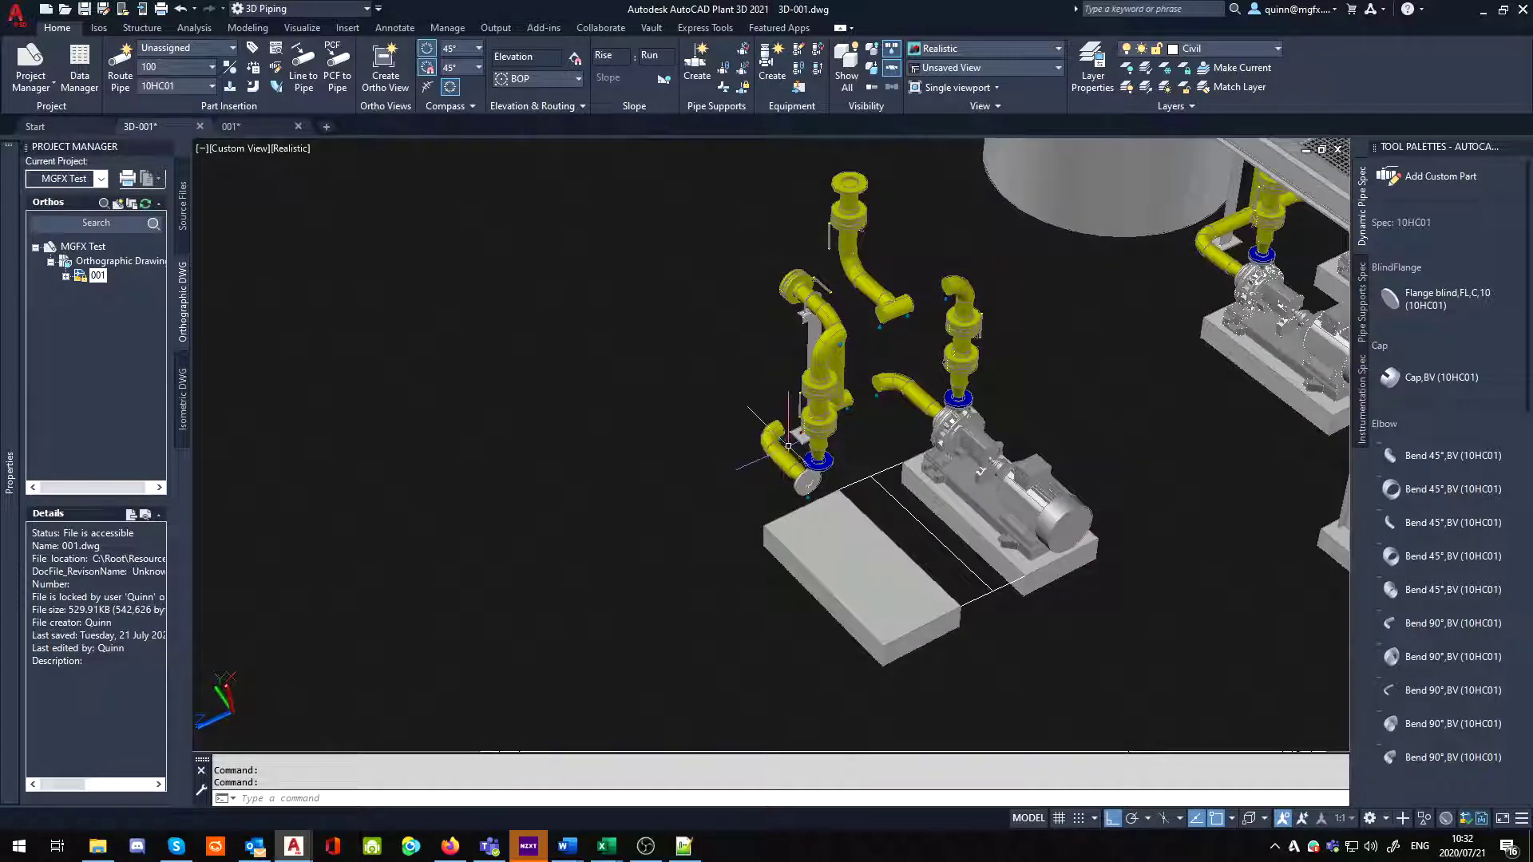
{"action": "left_click", "coordinate": [788, 454]}
{"action": "right_click", "coordinate": [813, 436]}
{"action": "mouse_move", "coordinate": [933, 447]}
{"action": "left_click", "coordinate": [1054, 469]}
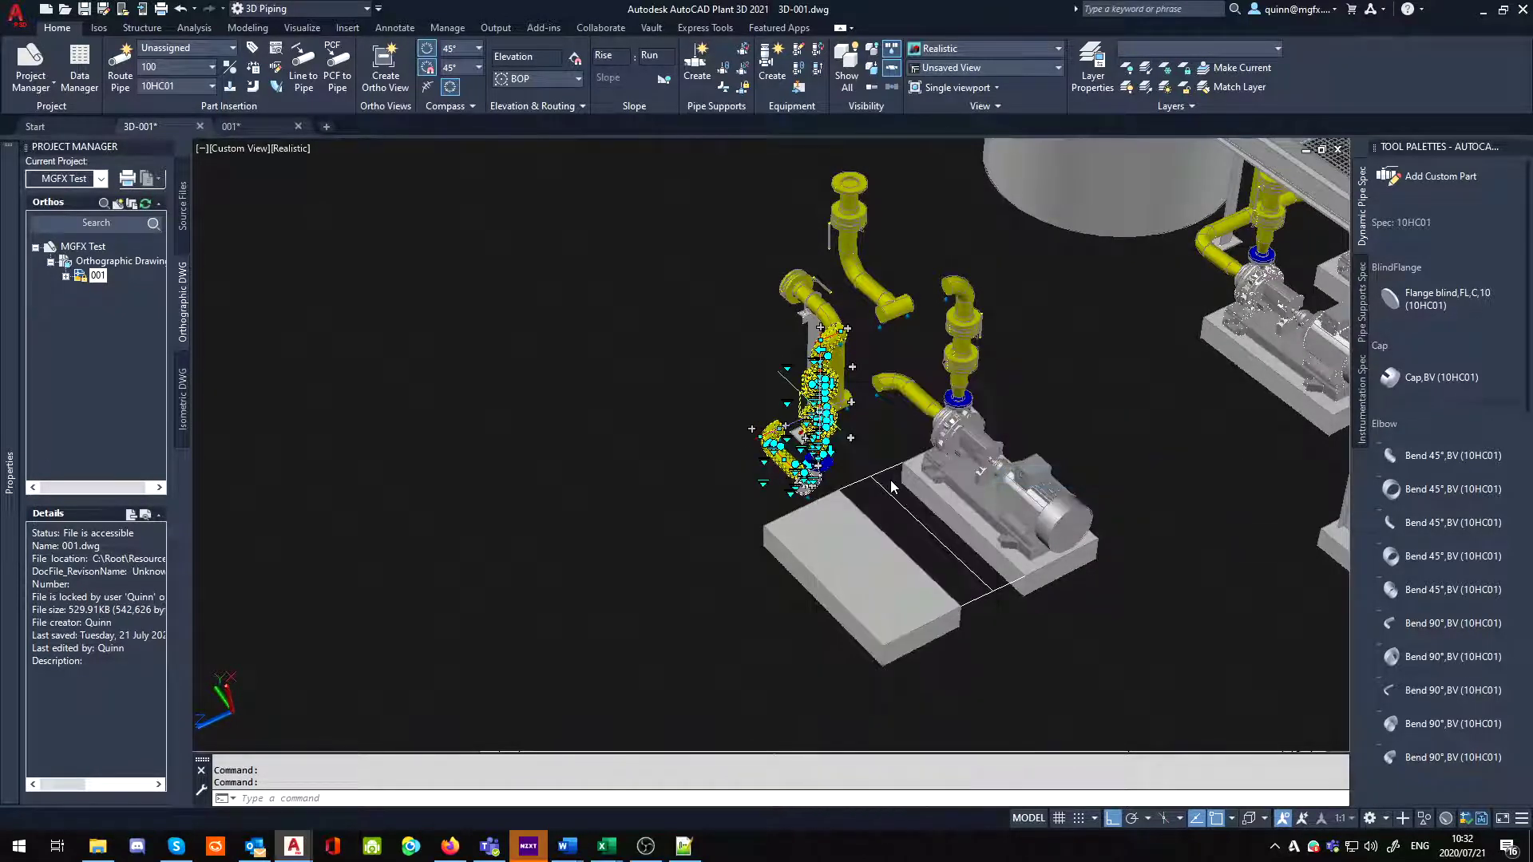
{"action": "key", "text": "Delete"}
{"action": "middle_click_drag", "start_coordinate": [874, 488], "coordinate": [722, 556]}
{"action": "key", "text": "Escape"}
{"action": "scroll", "coordinate": [779, 411], "scroll_direction": "up", "scroll_amount": 1}
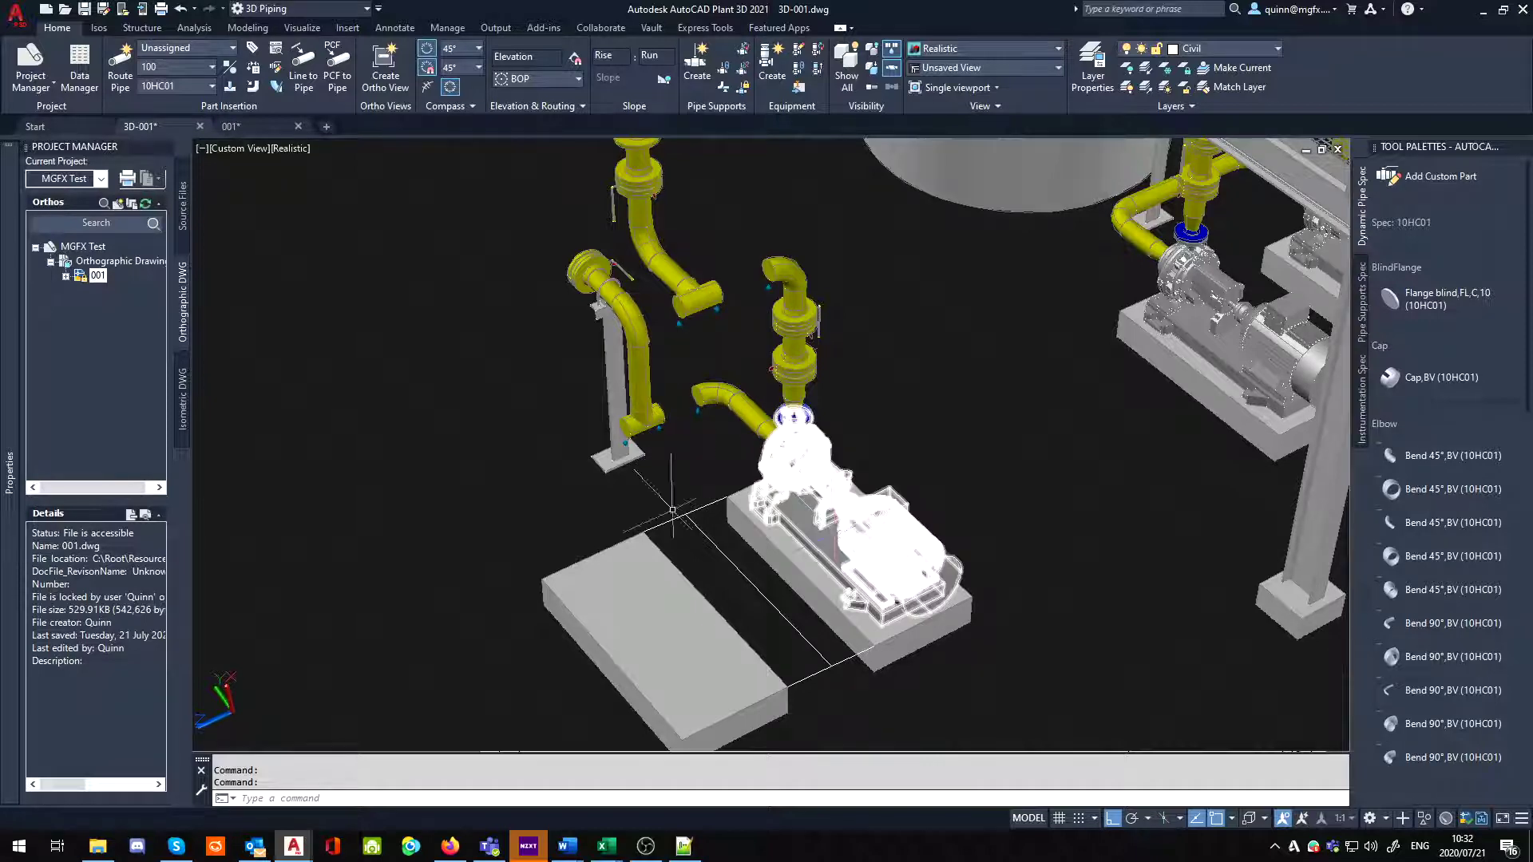
{"action": "middle_click_drag", "start_coordinate": [751, 601], "coordinate": [767, 547]}
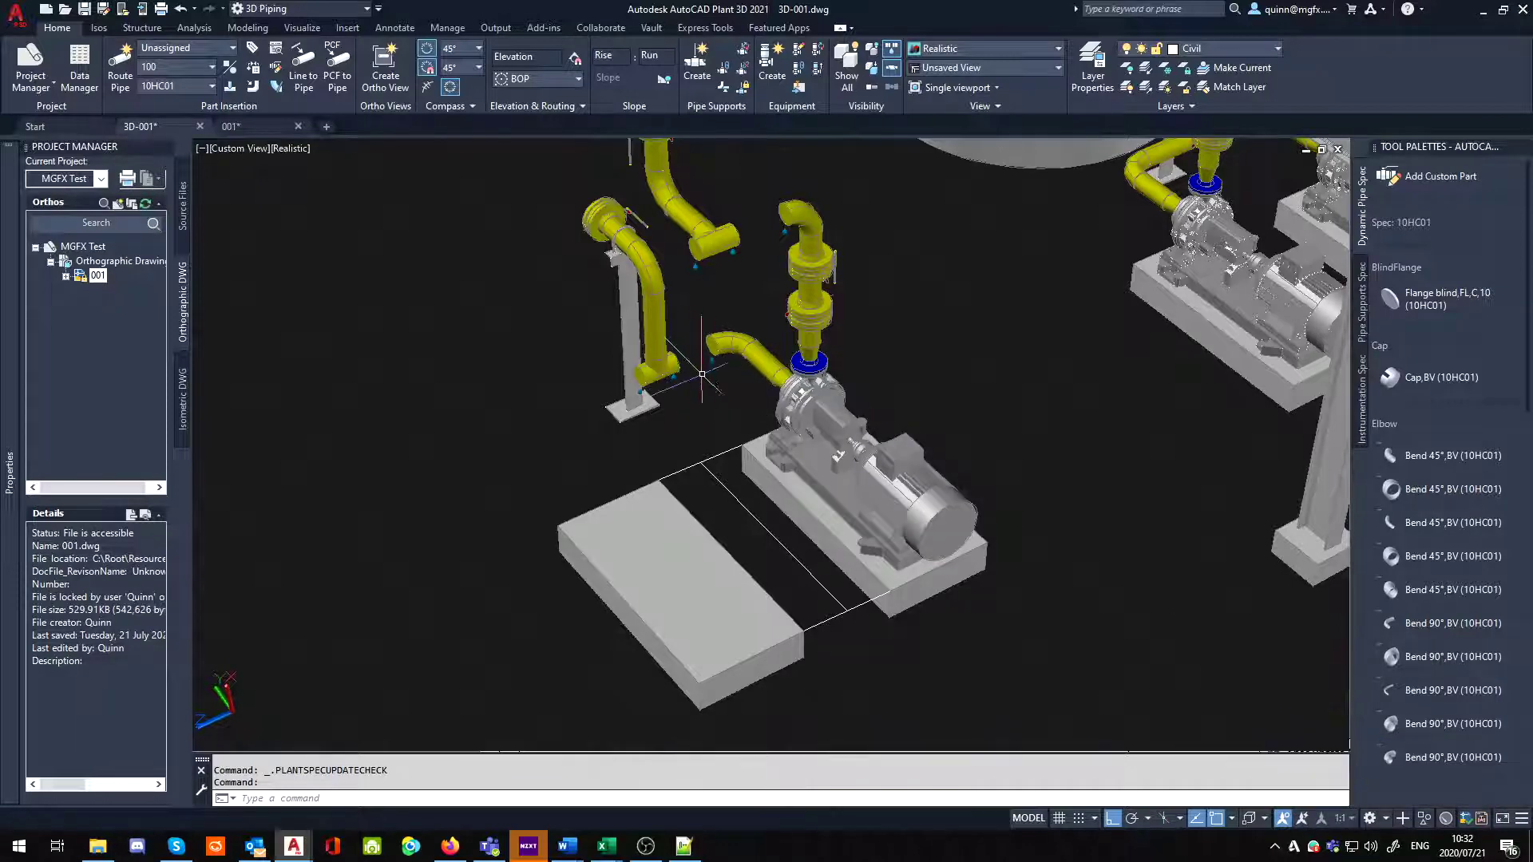
{"action": "middle_click_drag", "start_coordinate": [717, 382], "coordinate": [693, 478]}
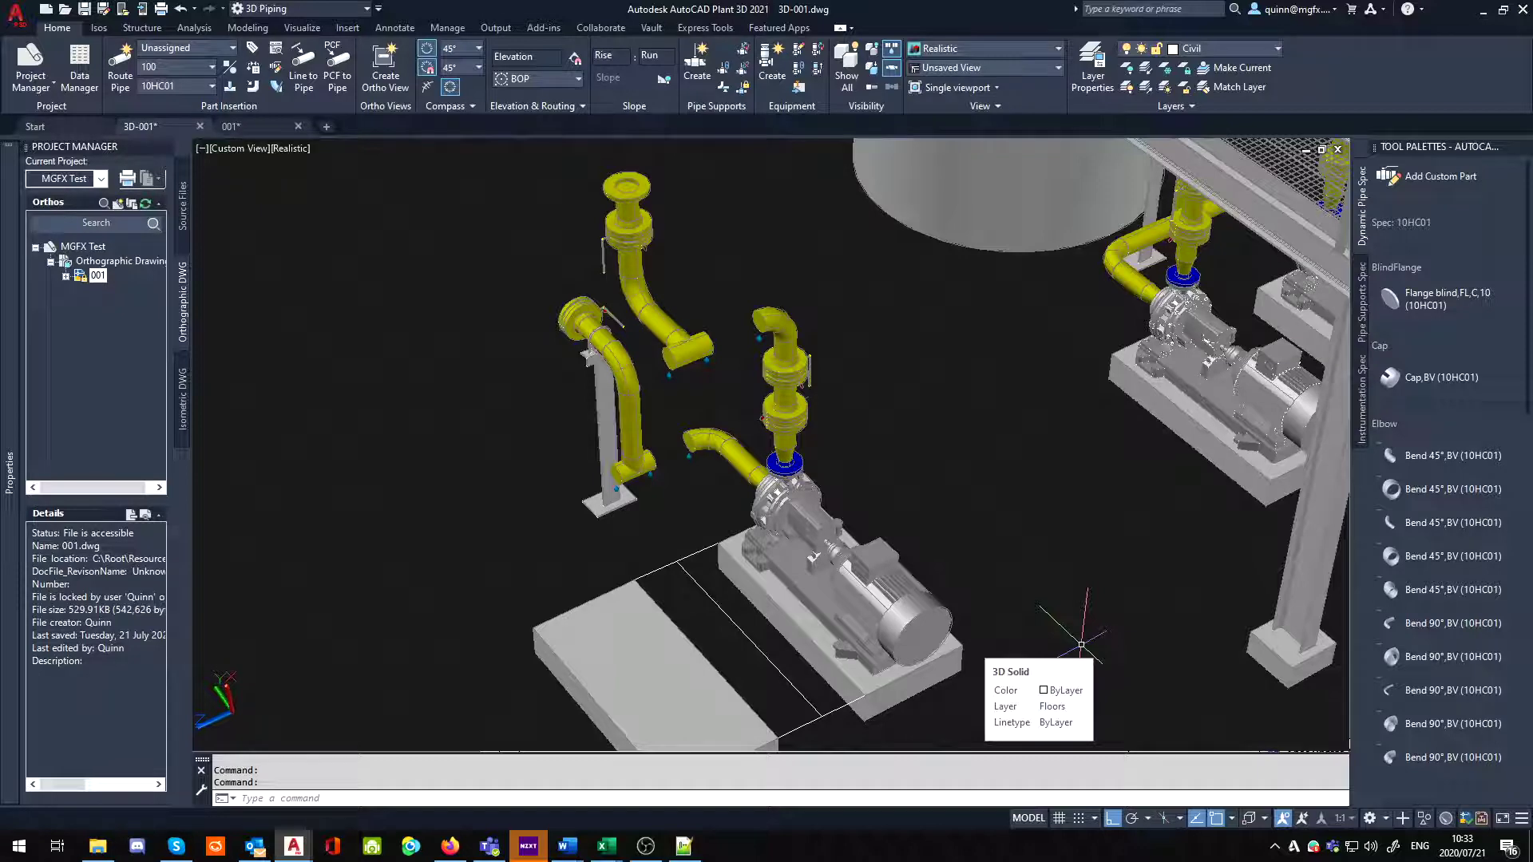
Select the angled and vertical pipes, their connected pipe parts, and the pump
{"action": "left_click", "coordinate": [742, 461]}
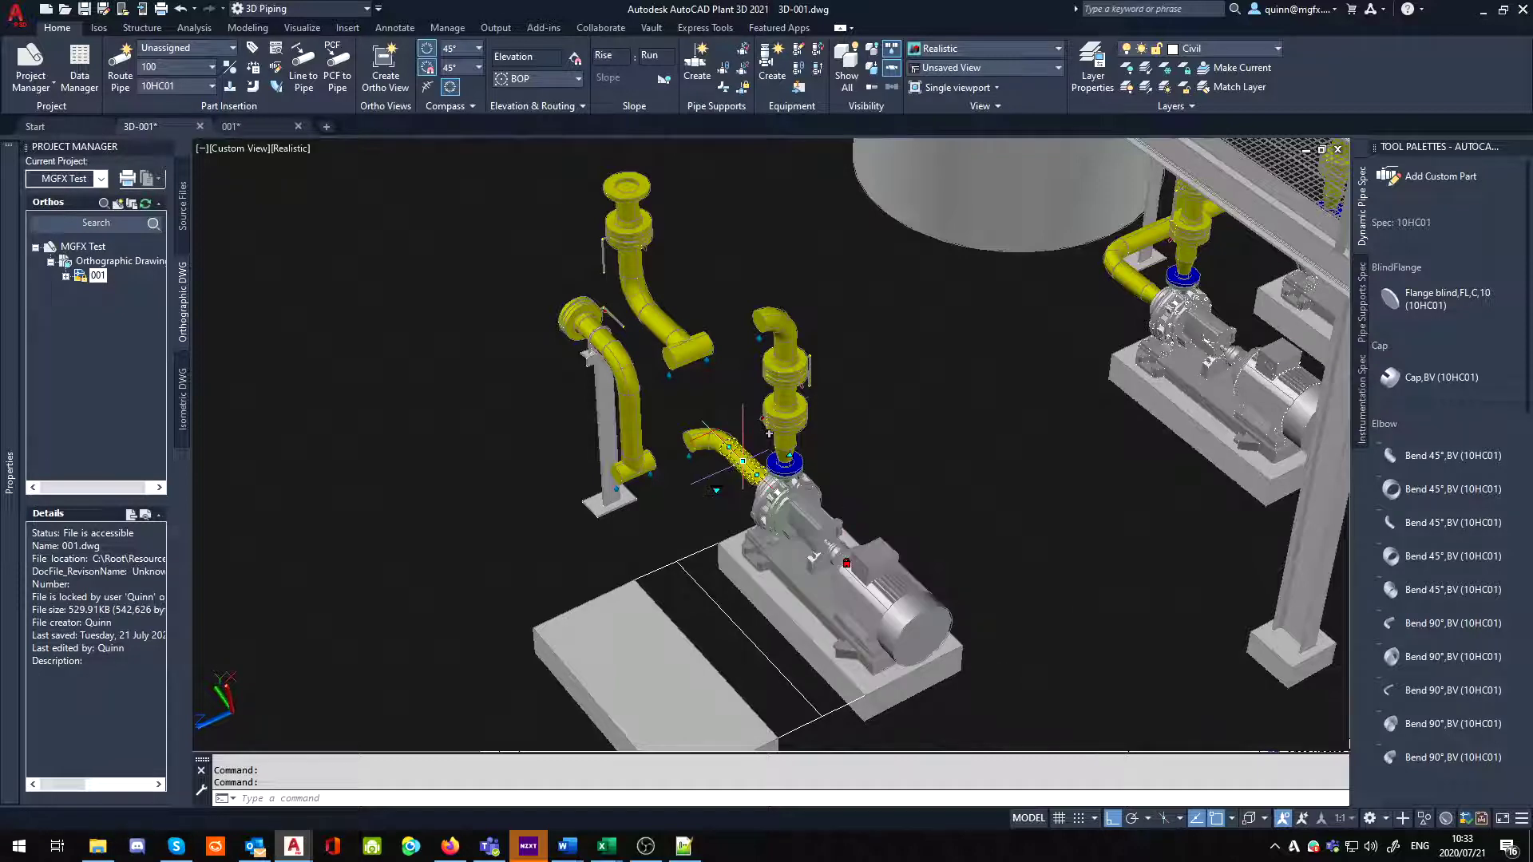
{"action": "left_click", "coordinate": [776, 371]}
{"action": "right_click", "coordinate": [782, 354]}
{"action": "mouse_move", "coordinate": [927, 441]}
{"action": "left_click", "coordinate": [1165, 475]}
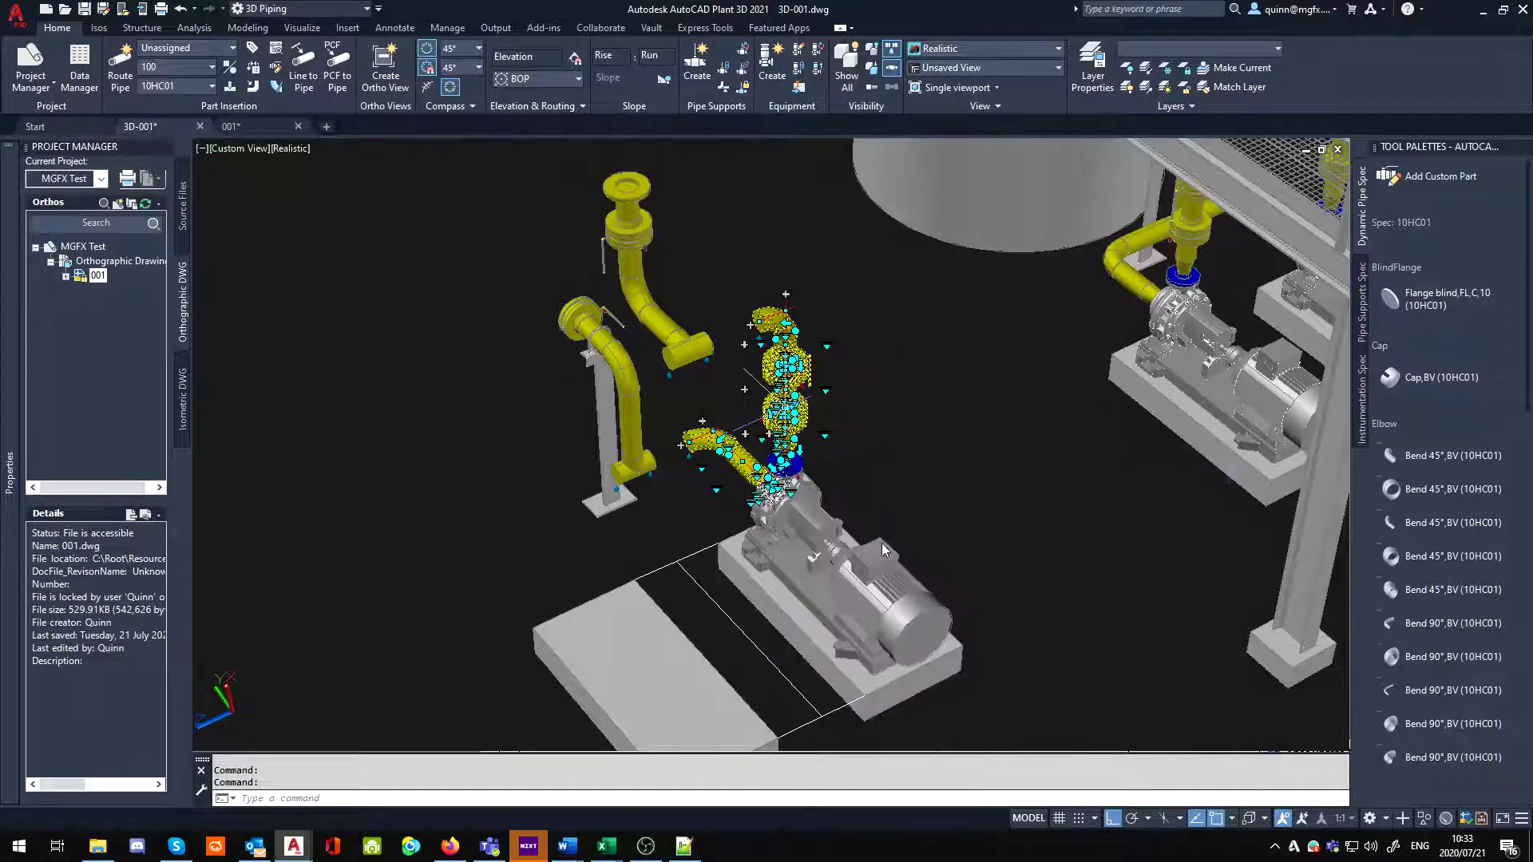
{"action": "left_click", "coordinate": [851, 564]}
{"action": "middle_click_drag", "start_coordinate": [673, 555], "coordinate": [675, 543]}
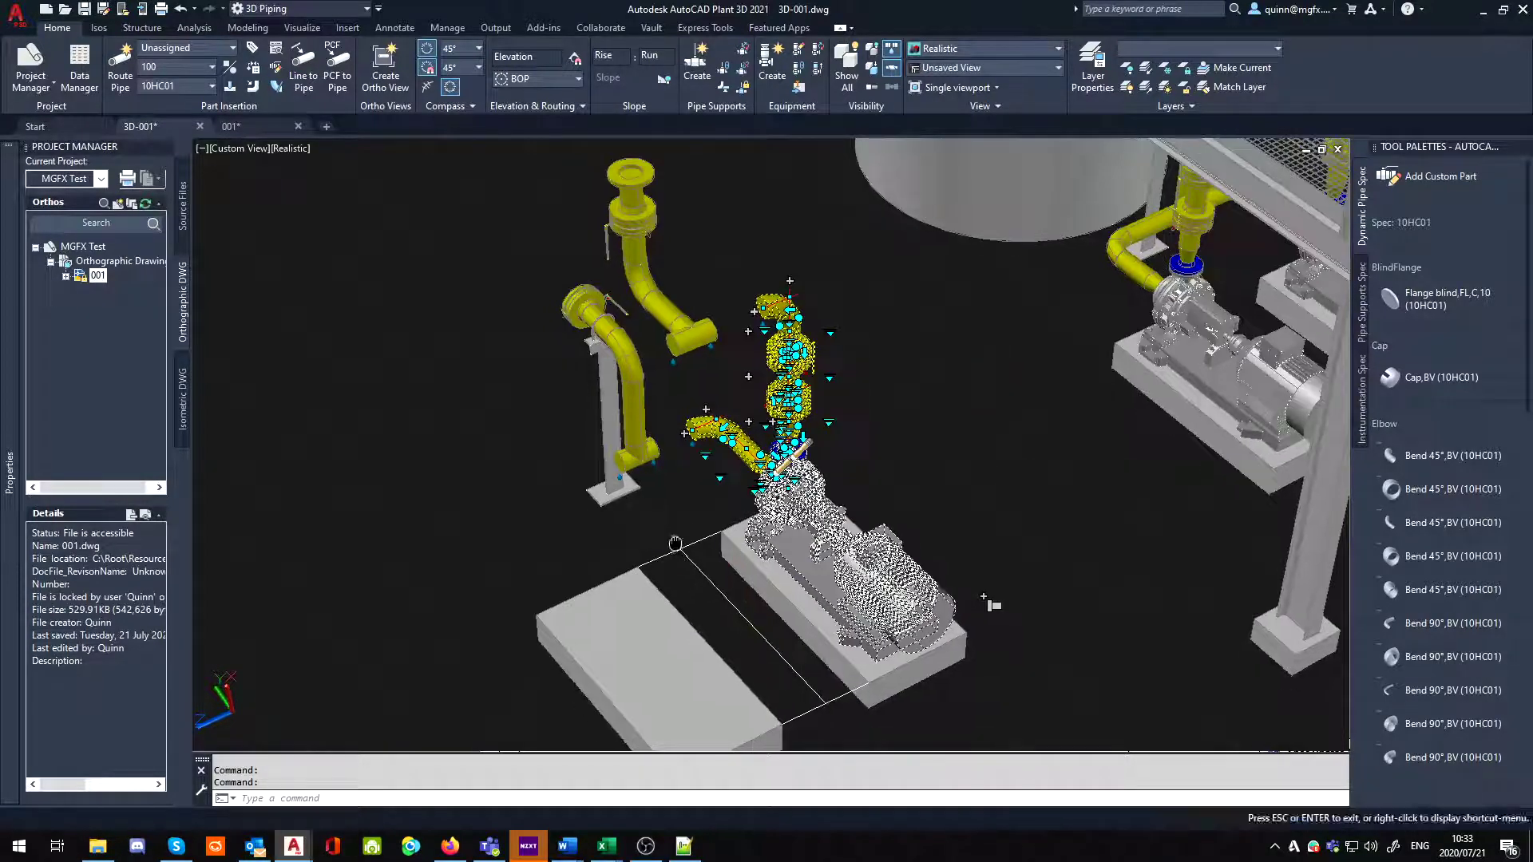
{"action": "key", "text": "Escape"}
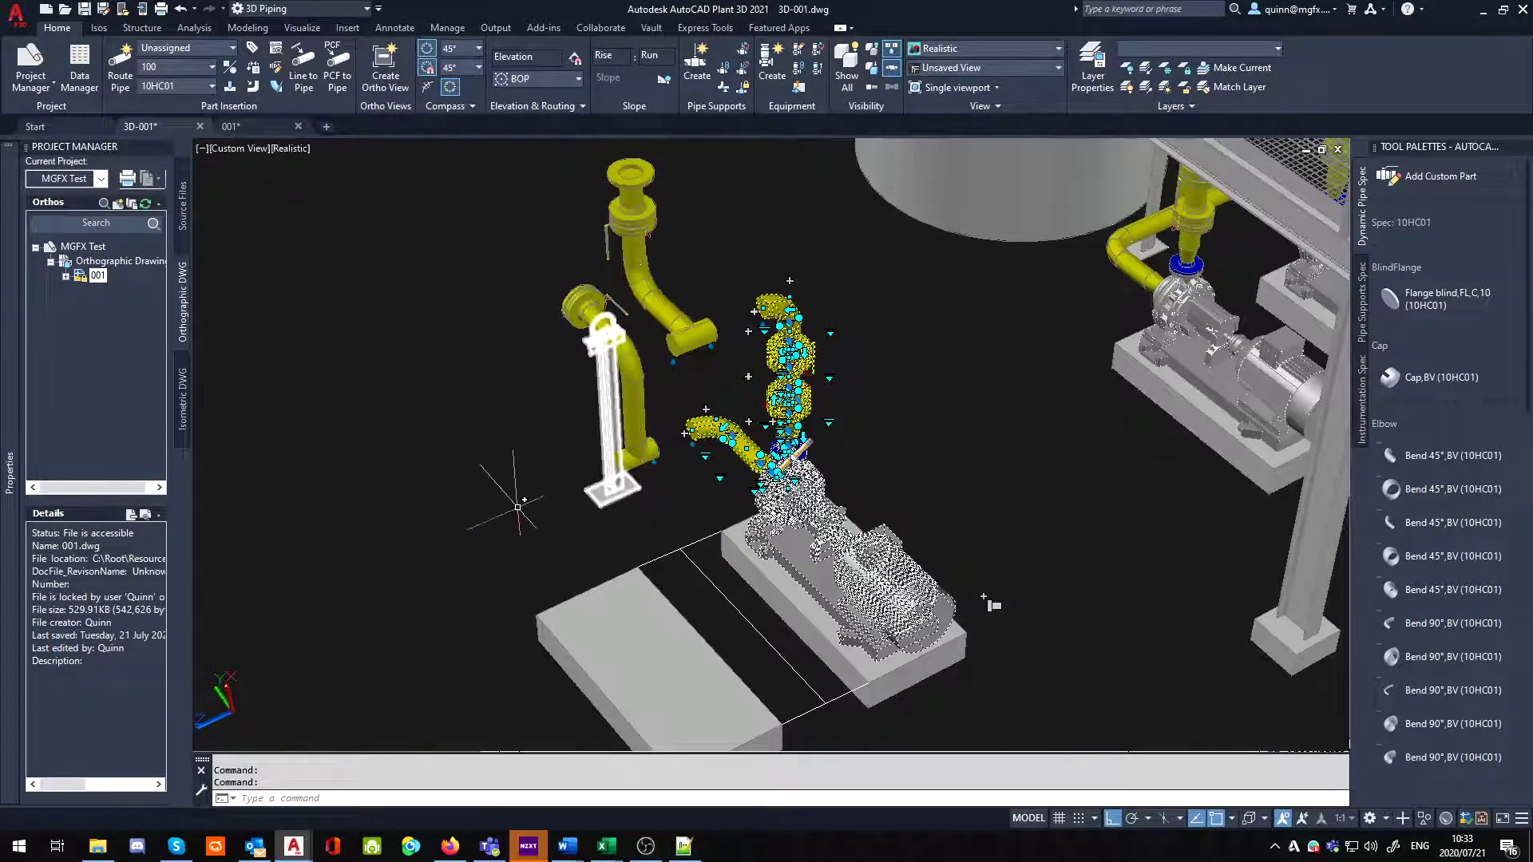
Mirror the selection across a line between the skids, keeping the original pump
{"action": "type", "text": "MI"}
{"action": "key", "text": "Return"}
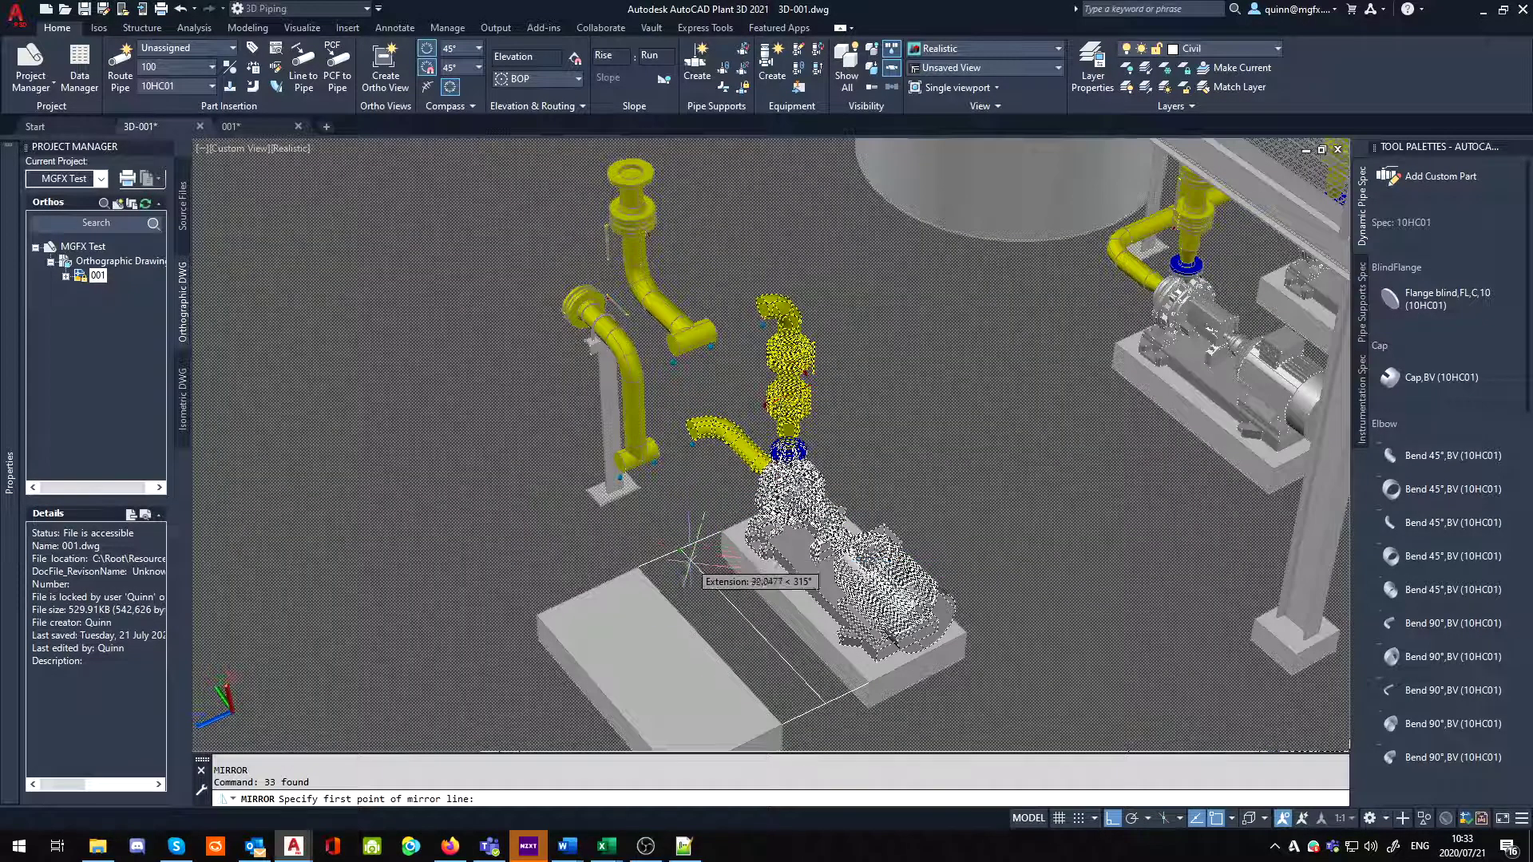
{"action": "scroll", "coordinate": [701, 600], "scroll_direction": "up", "scroll_amount": 1}
{"action": "middle_click_drag", "start_coordinate": [694, 663], "coordinate": [691, 506]}
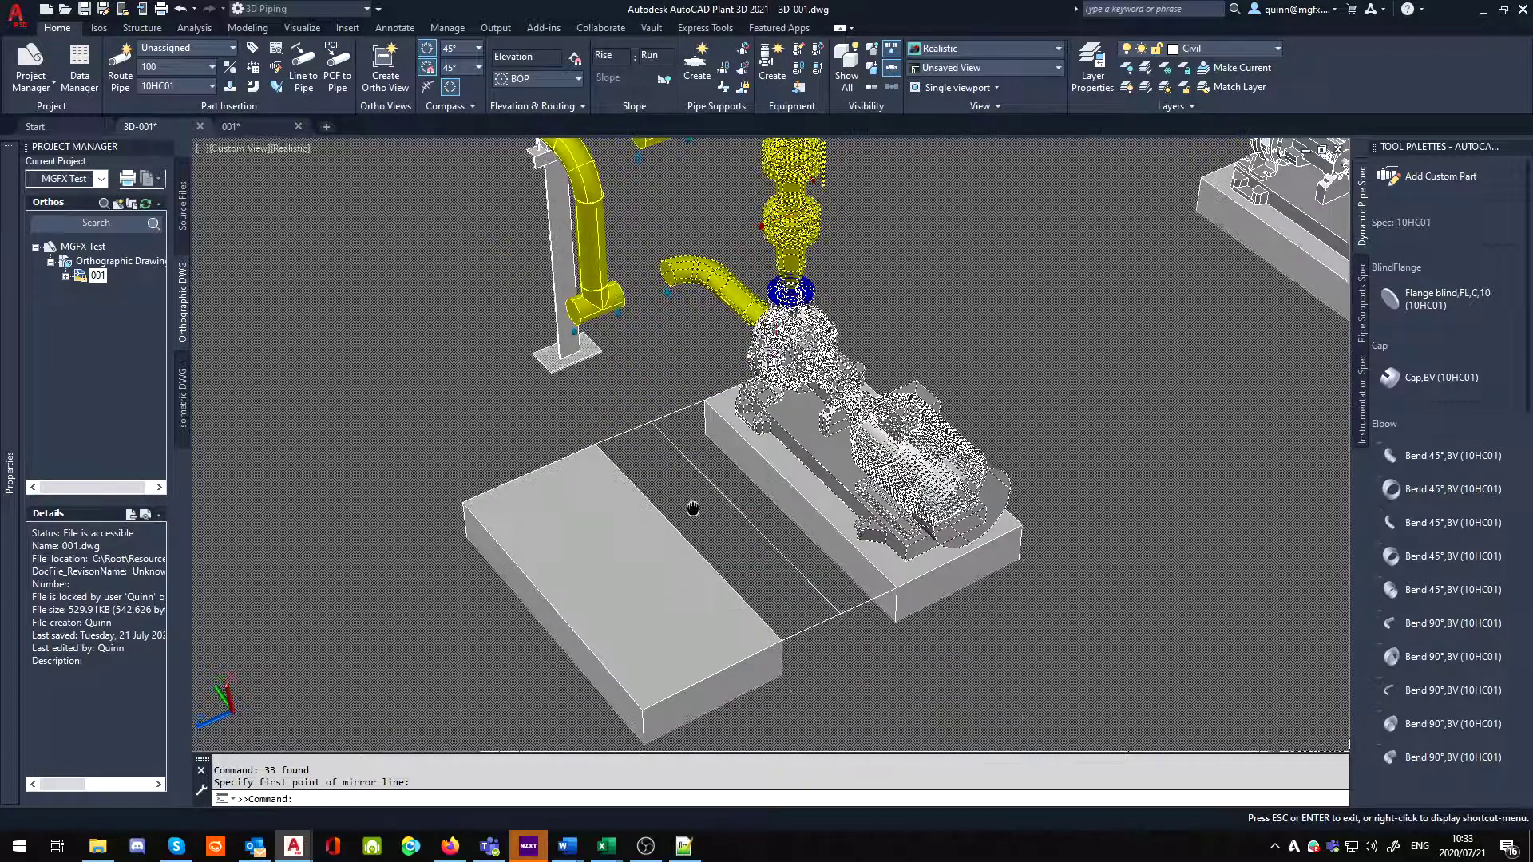
{"action": "left_click", "coordinate": [653, 455]}
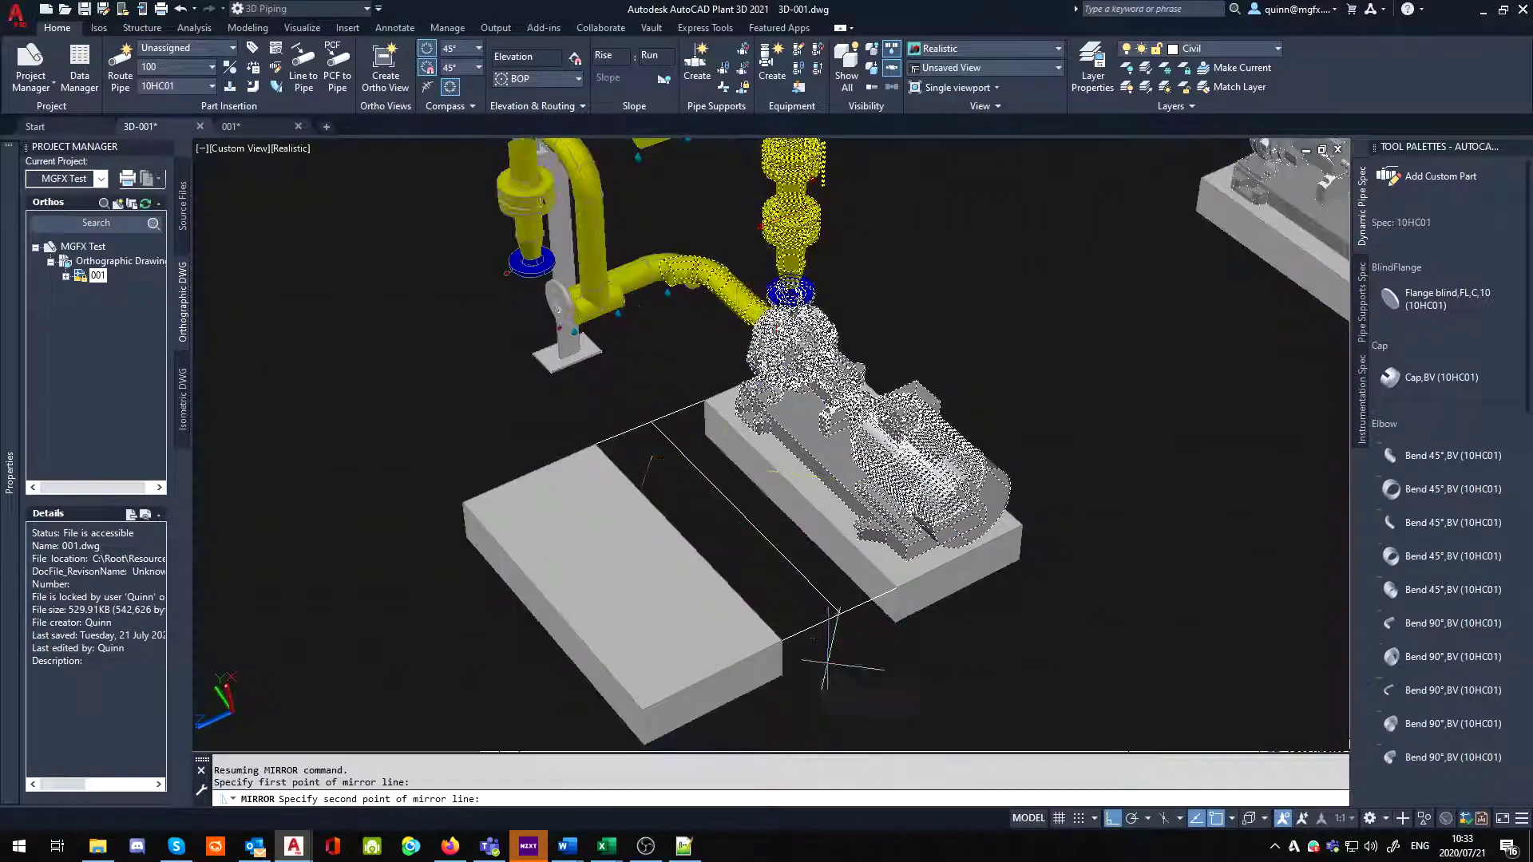
{"action": "left_click", "coordinate": [836, 615]}
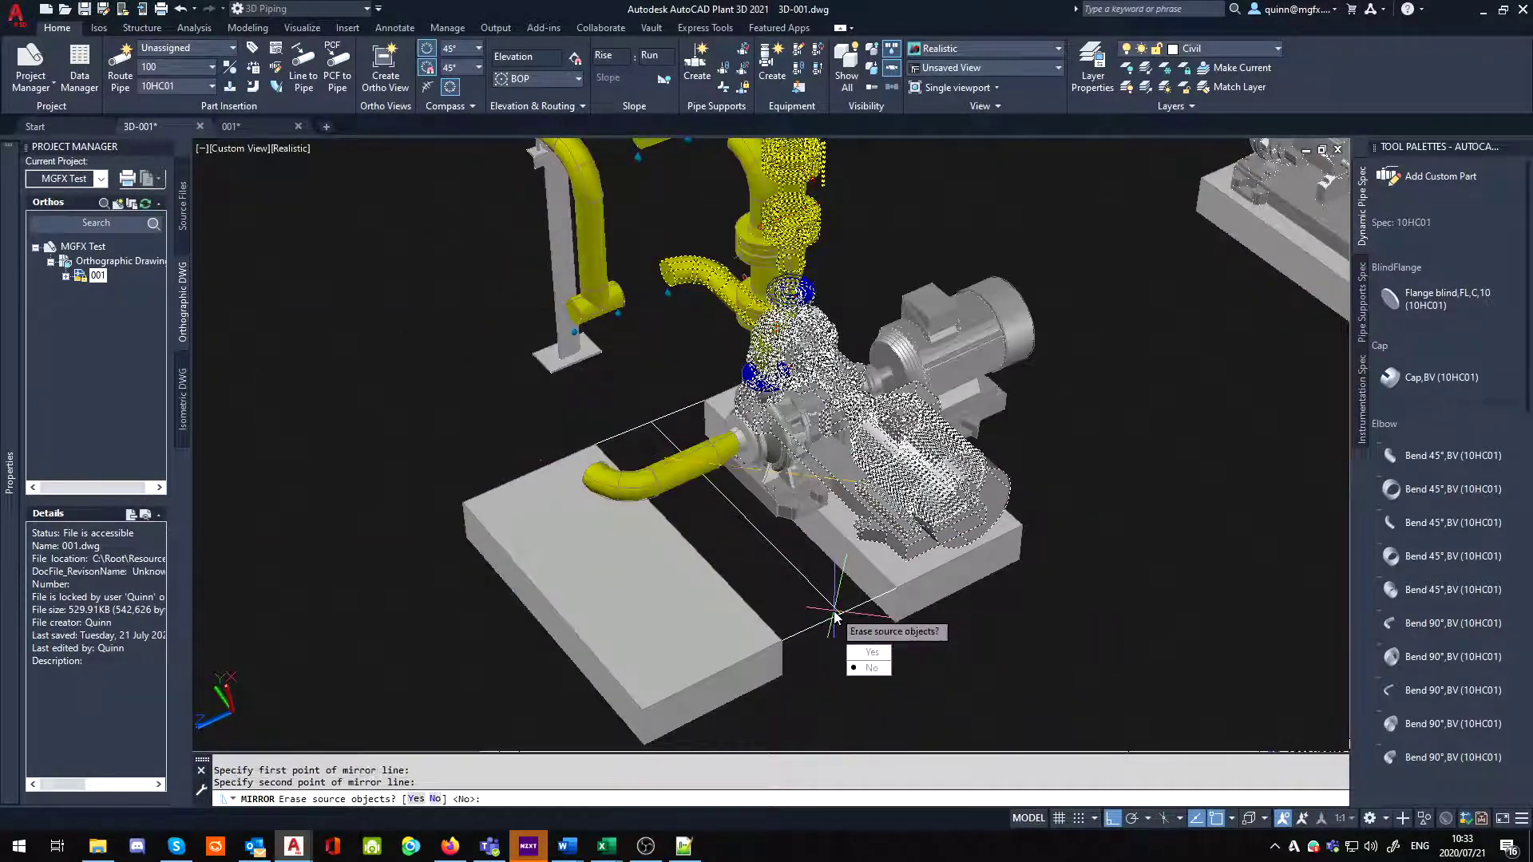
{"action": "left_click", "coordinate": [869, 668]}
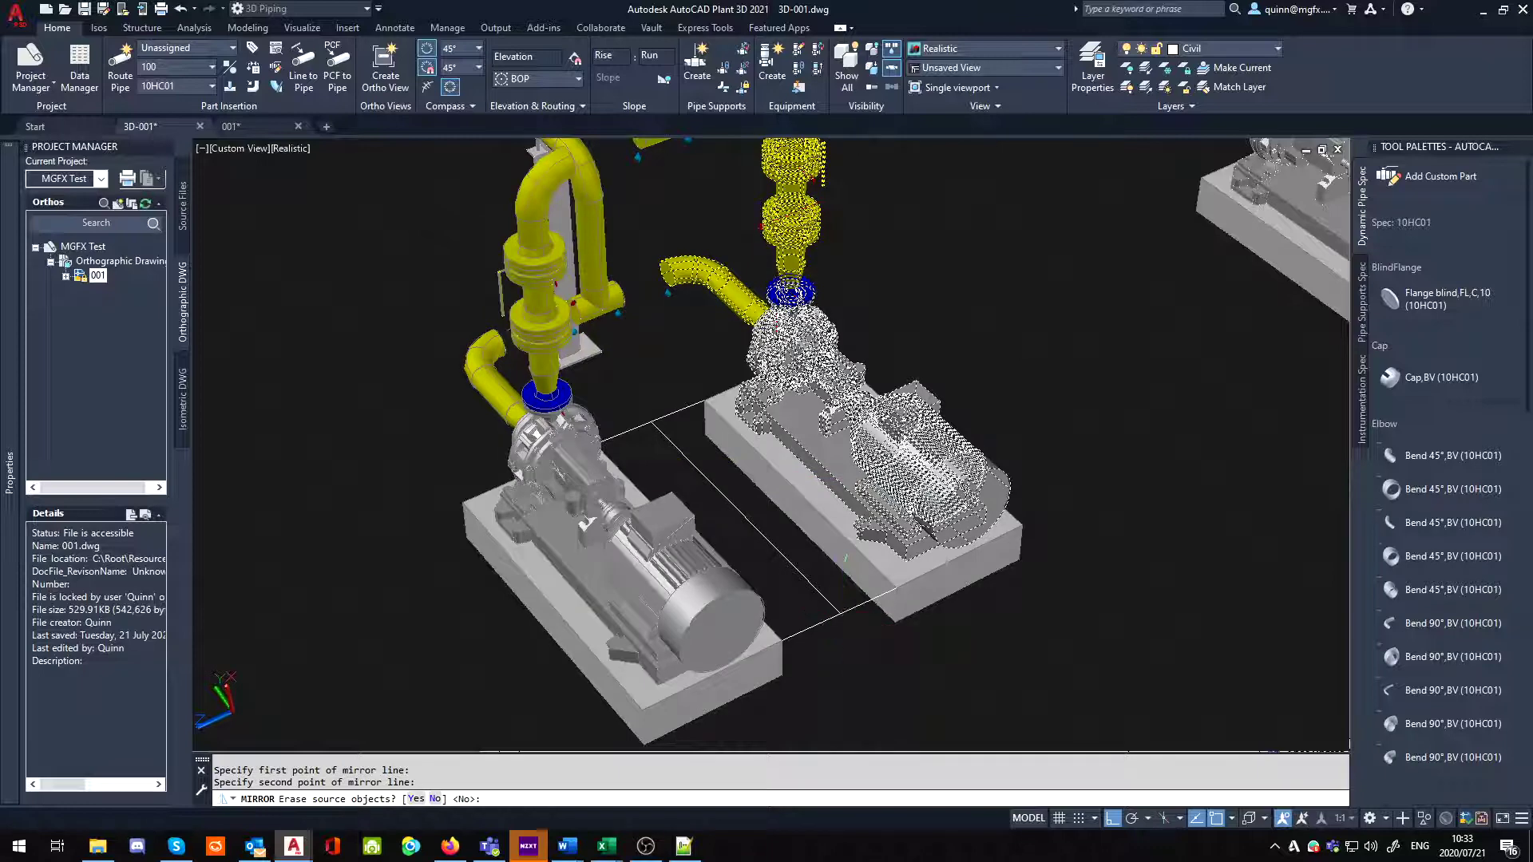
{"action": "middle_click_drag", "start_coordinate": [834, 611], "coordinate": [574, 335], "text": "shift"}
Route an overhead pipe joining the left pump's top elbow to the right elbow
{"action": "left_click", "coordinate": [551, 298]}
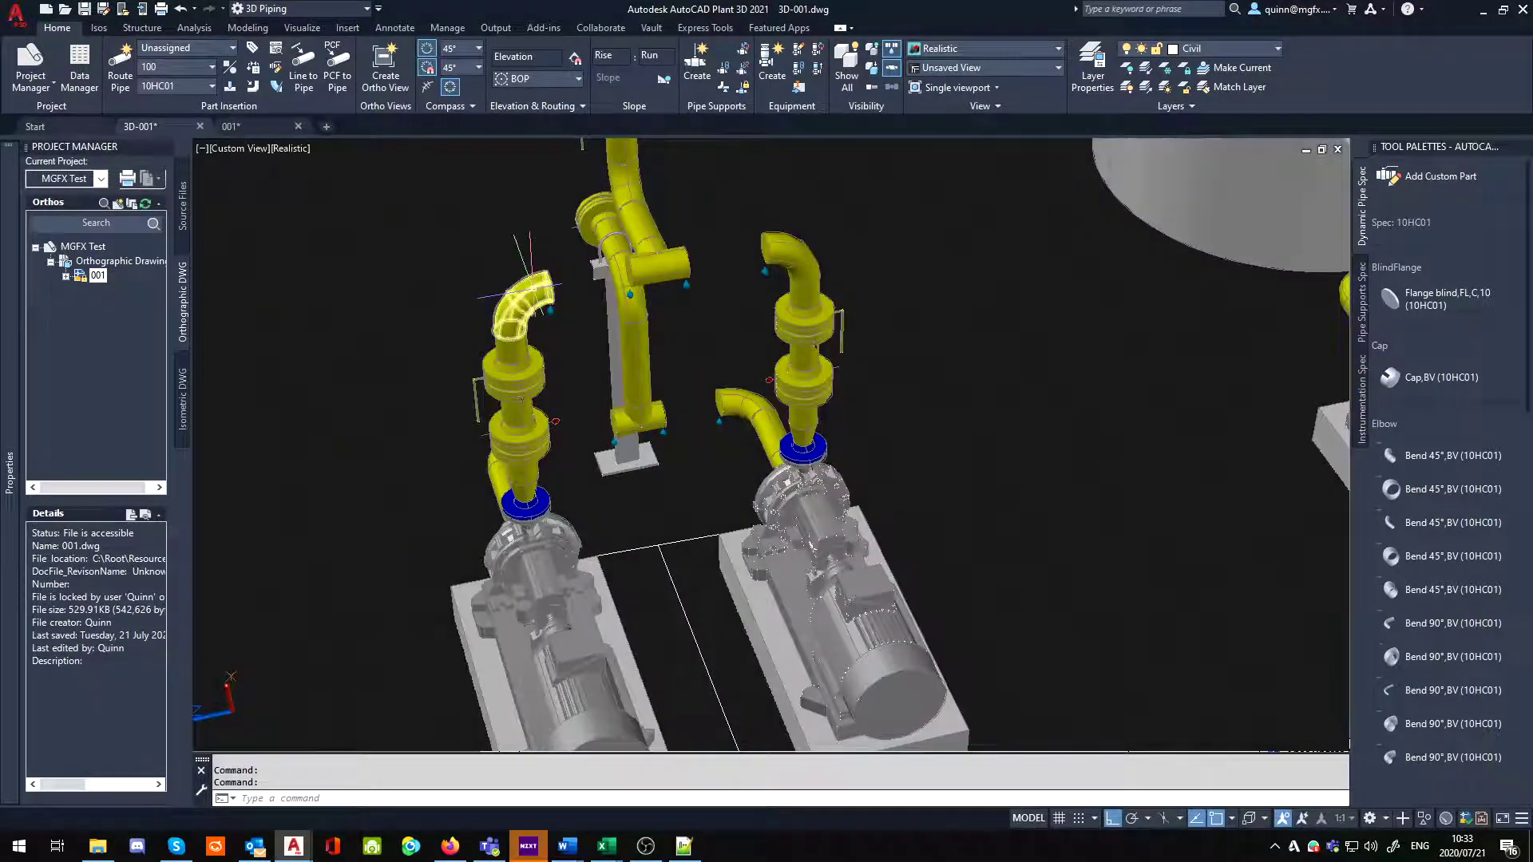
{"action": "left_click", "coordinate": [562, 283]}
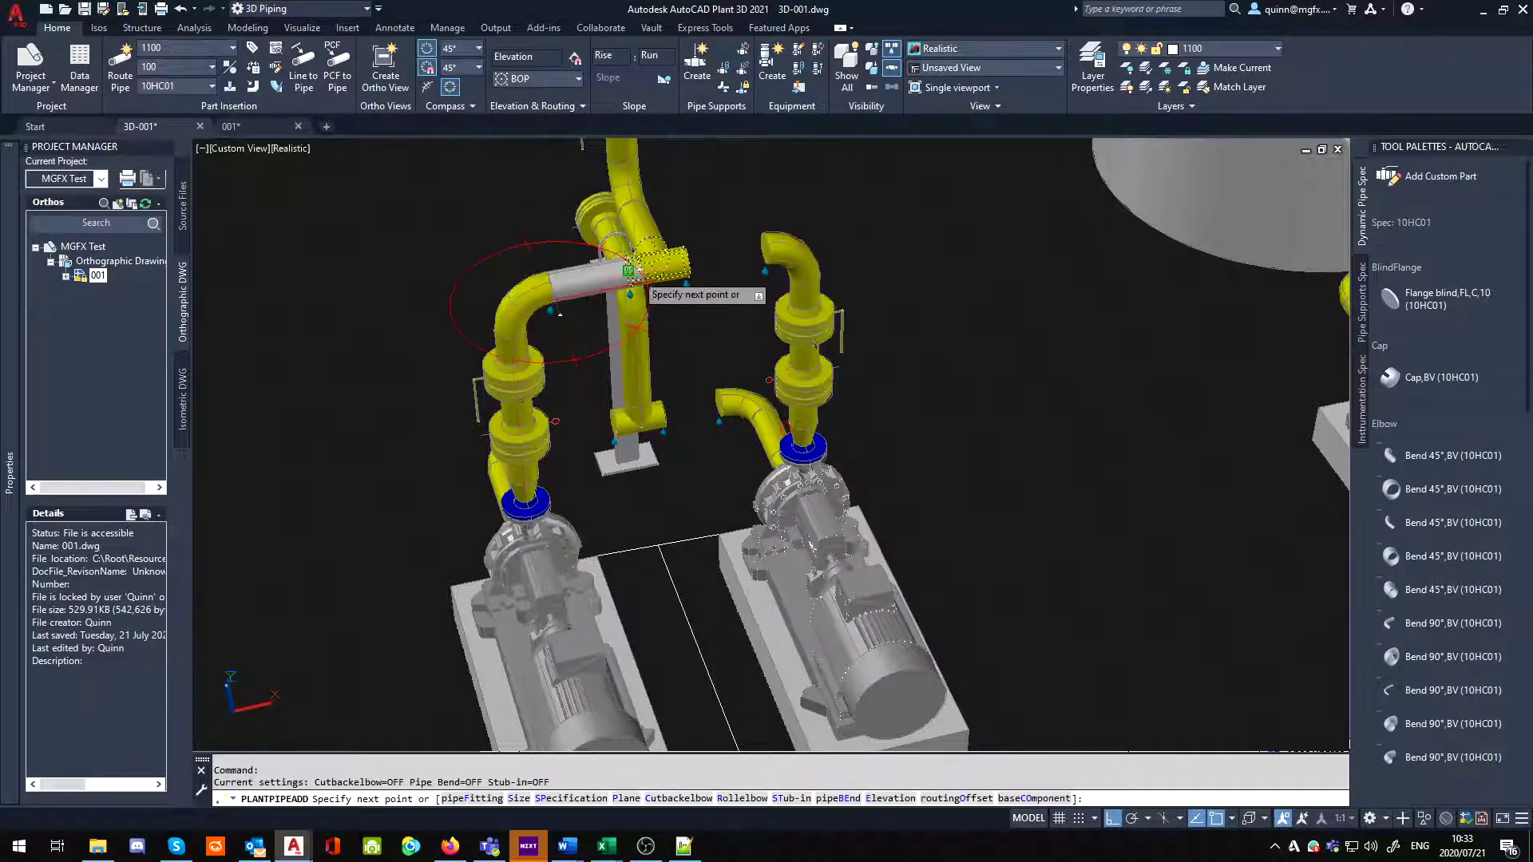
{"action": "left_click", "coordinate": [763, 257]}
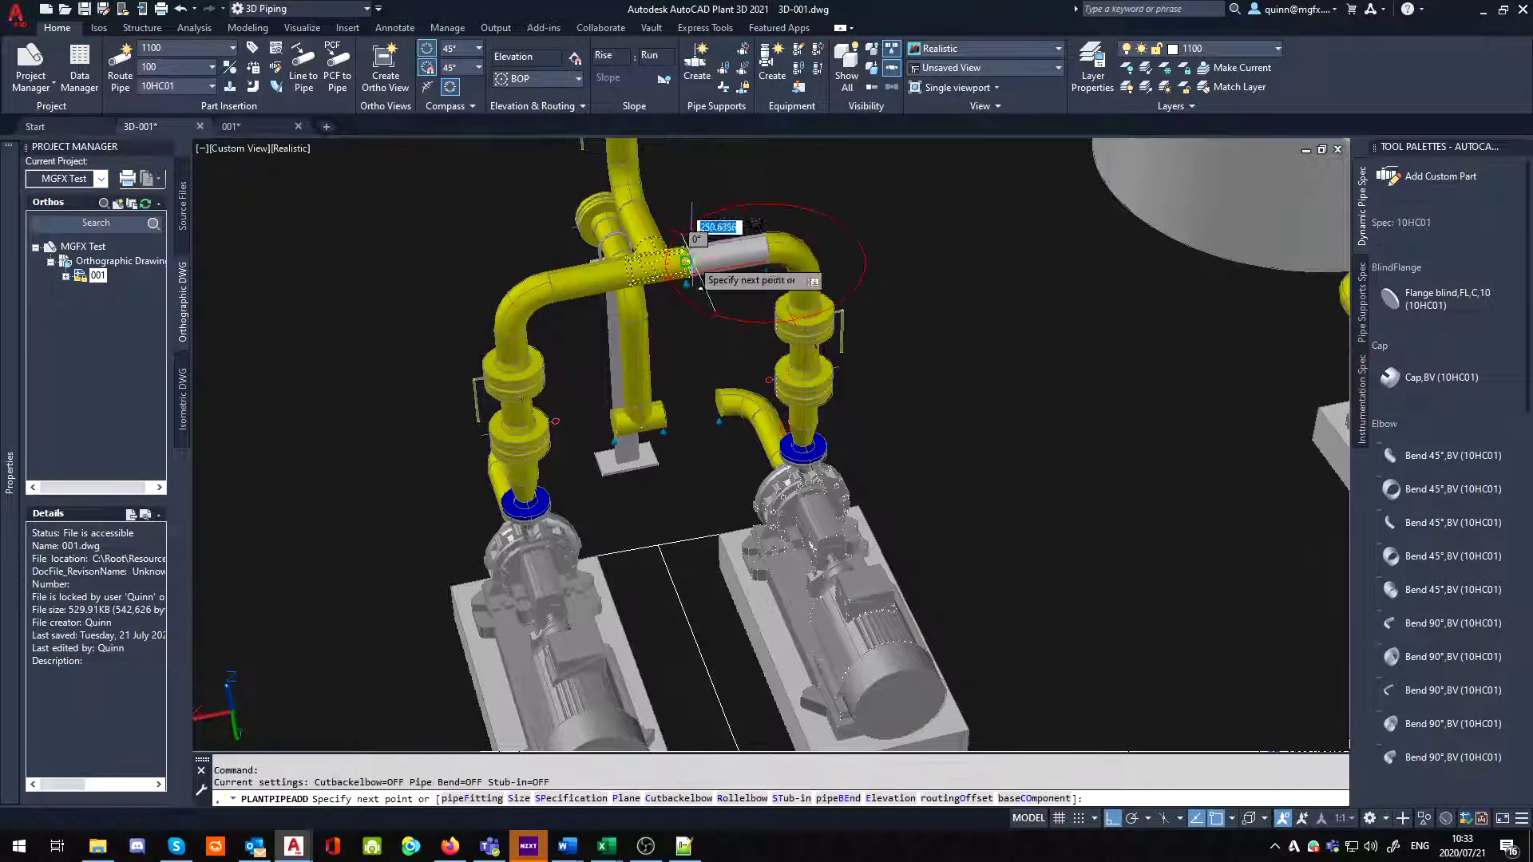
{"action": "key", "text": "Return"}
{"action": "left_click", "coordinate": [707, 404]}
{"action": "left_click", "coordinate": [686, 432]}
{"action": "key", "text": "Return"}
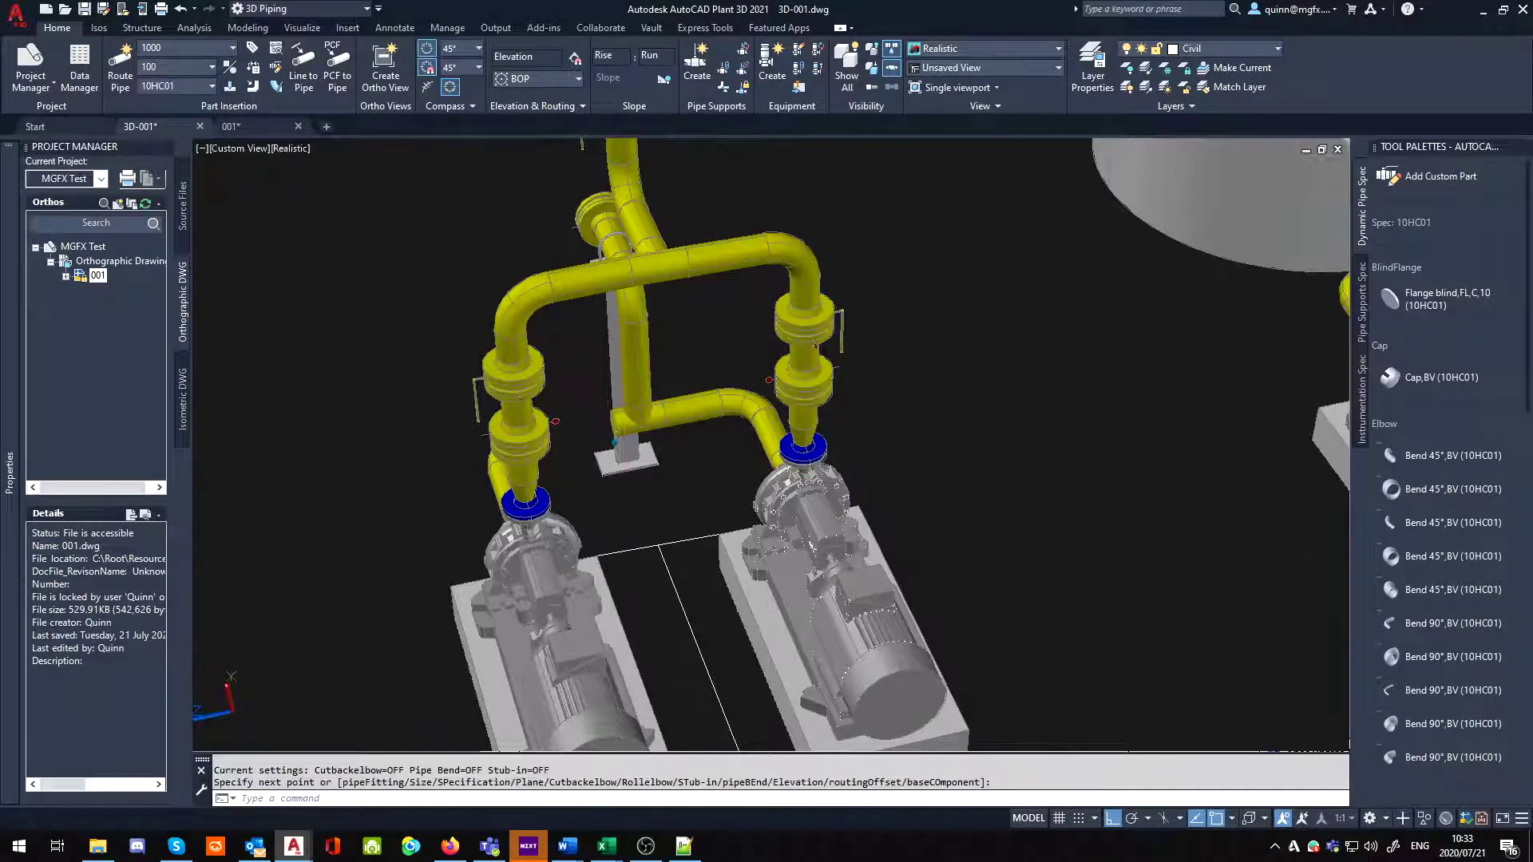
{"action": "middle_click_drag", "start_coordinate": [687, 432], "coordinate": [650, 376], "text": "shift"}
Route a lower pipe from the left pump's outlet elbow to the existing stub
{"action": "left_click", "coordinate": [559, 414]}
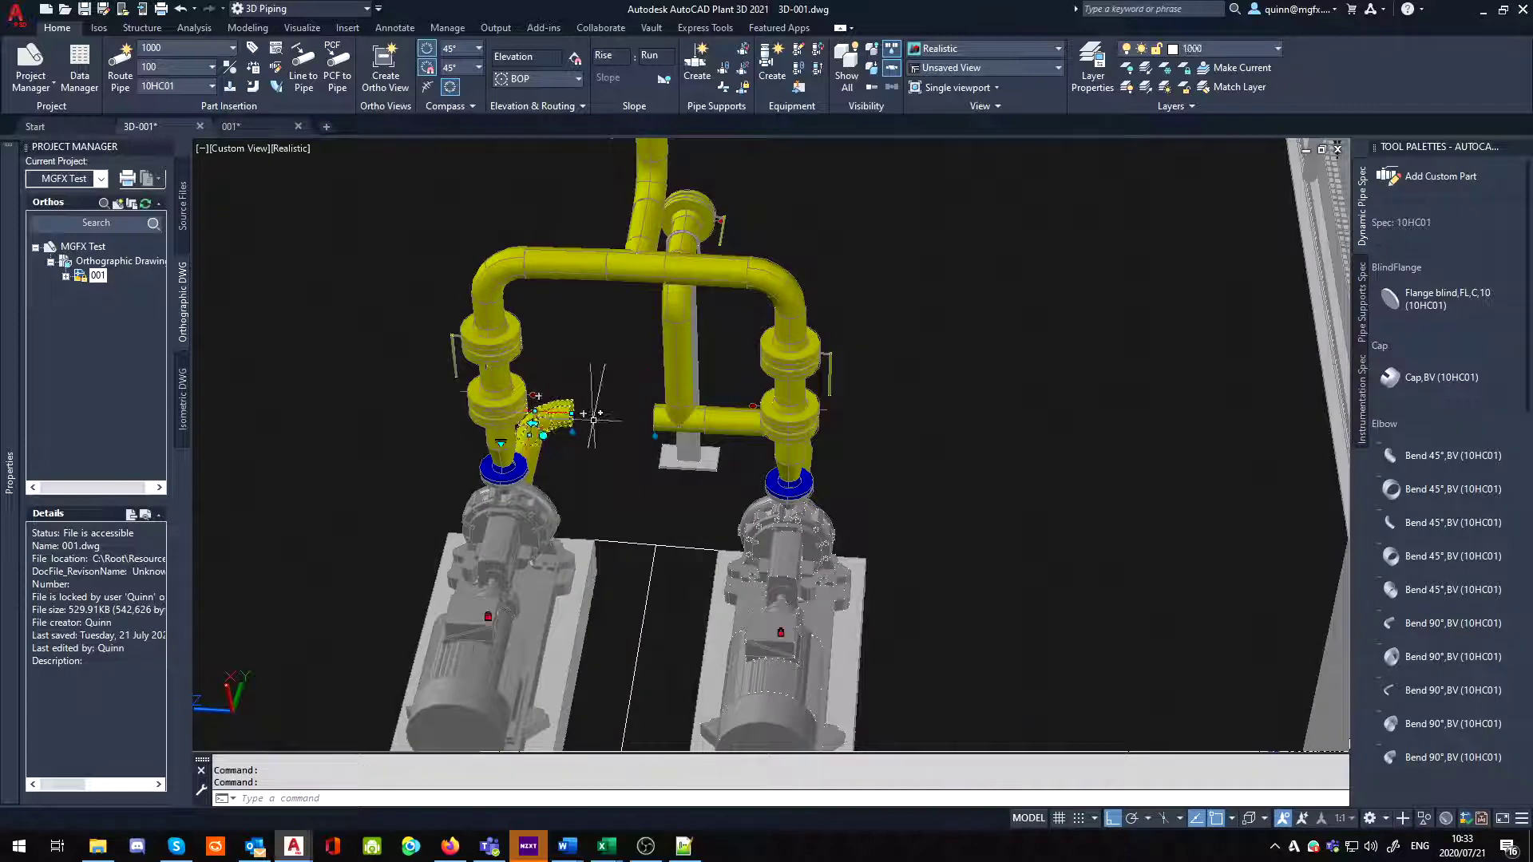
{"action": "left_click", "coordinate": [583, 414]}
{"action": "left_click", "coordinate": [654, 435]}
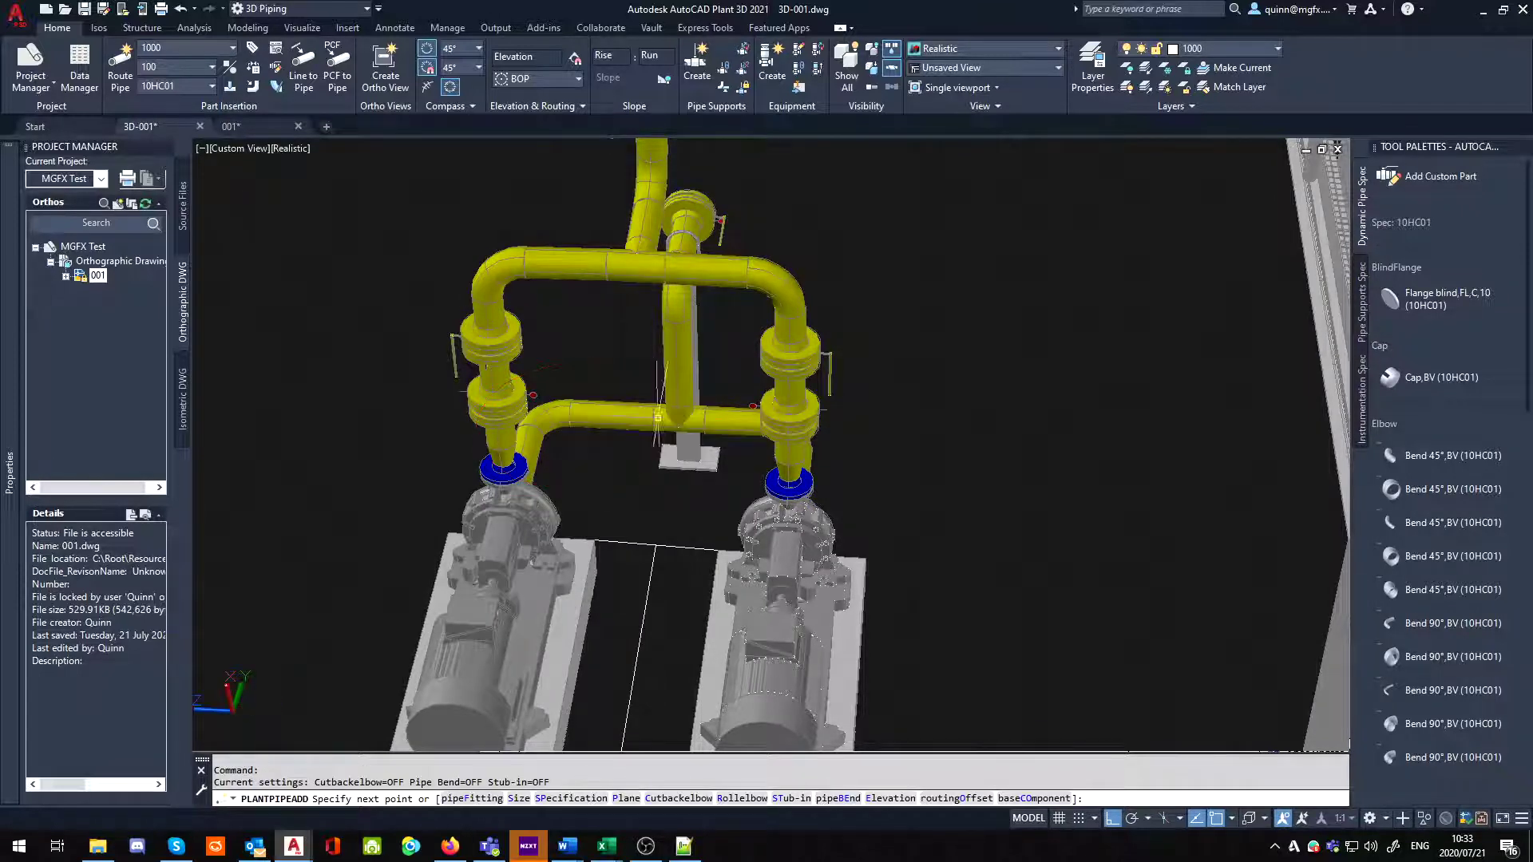
{"action": "key", "text": "Return"}
{"action": "middle_click_drag", "start_coordinate": [679, 520], "coordinate": [838, 511], "text": "shift"}
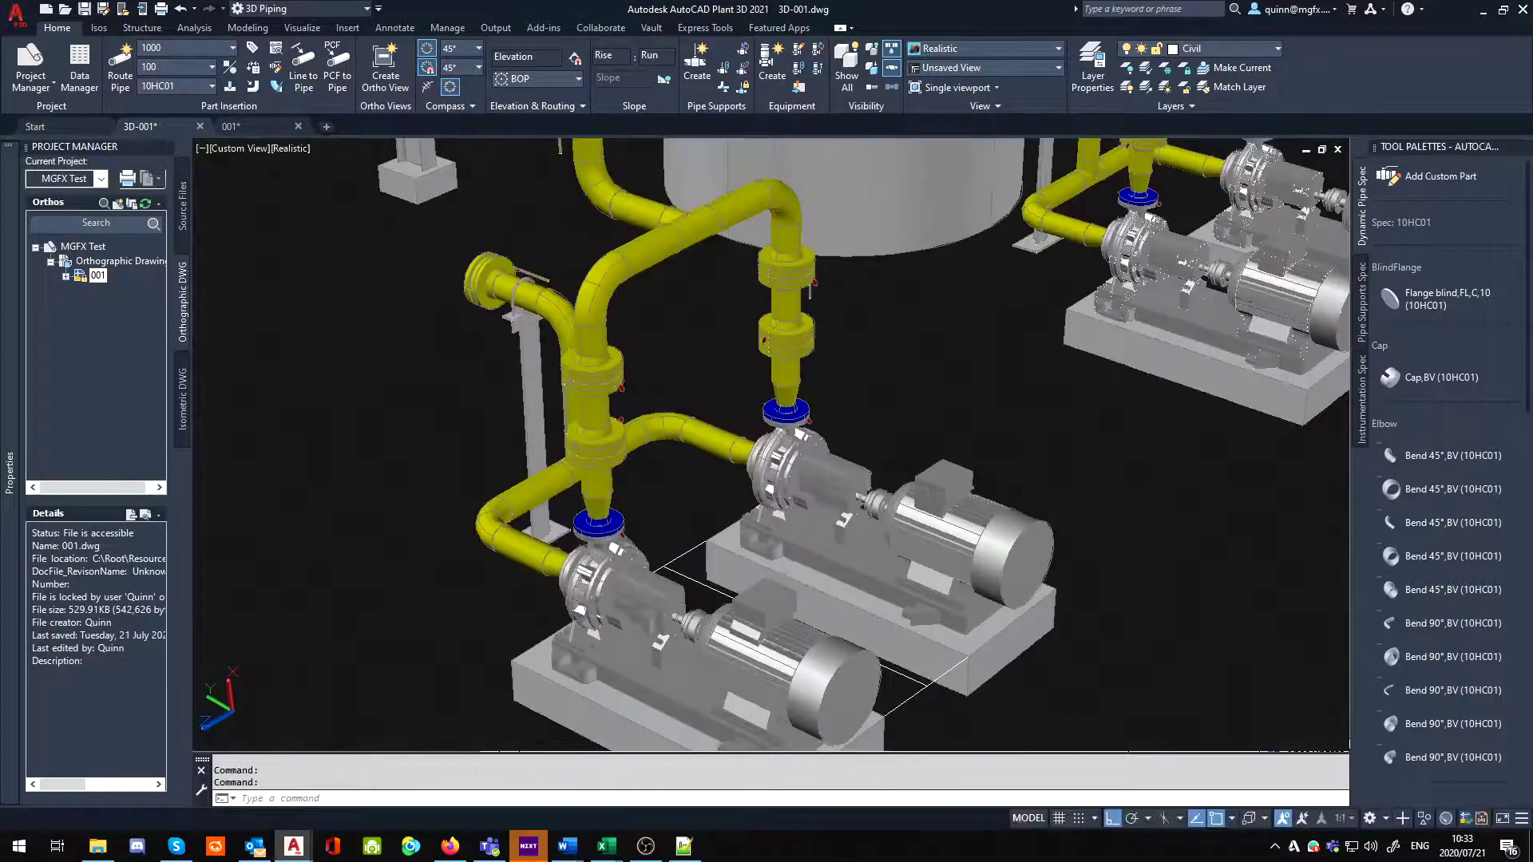
{"action": "middle_click_drag", "start_coordinate": [656, 447], "coordinate": [655, 362]}
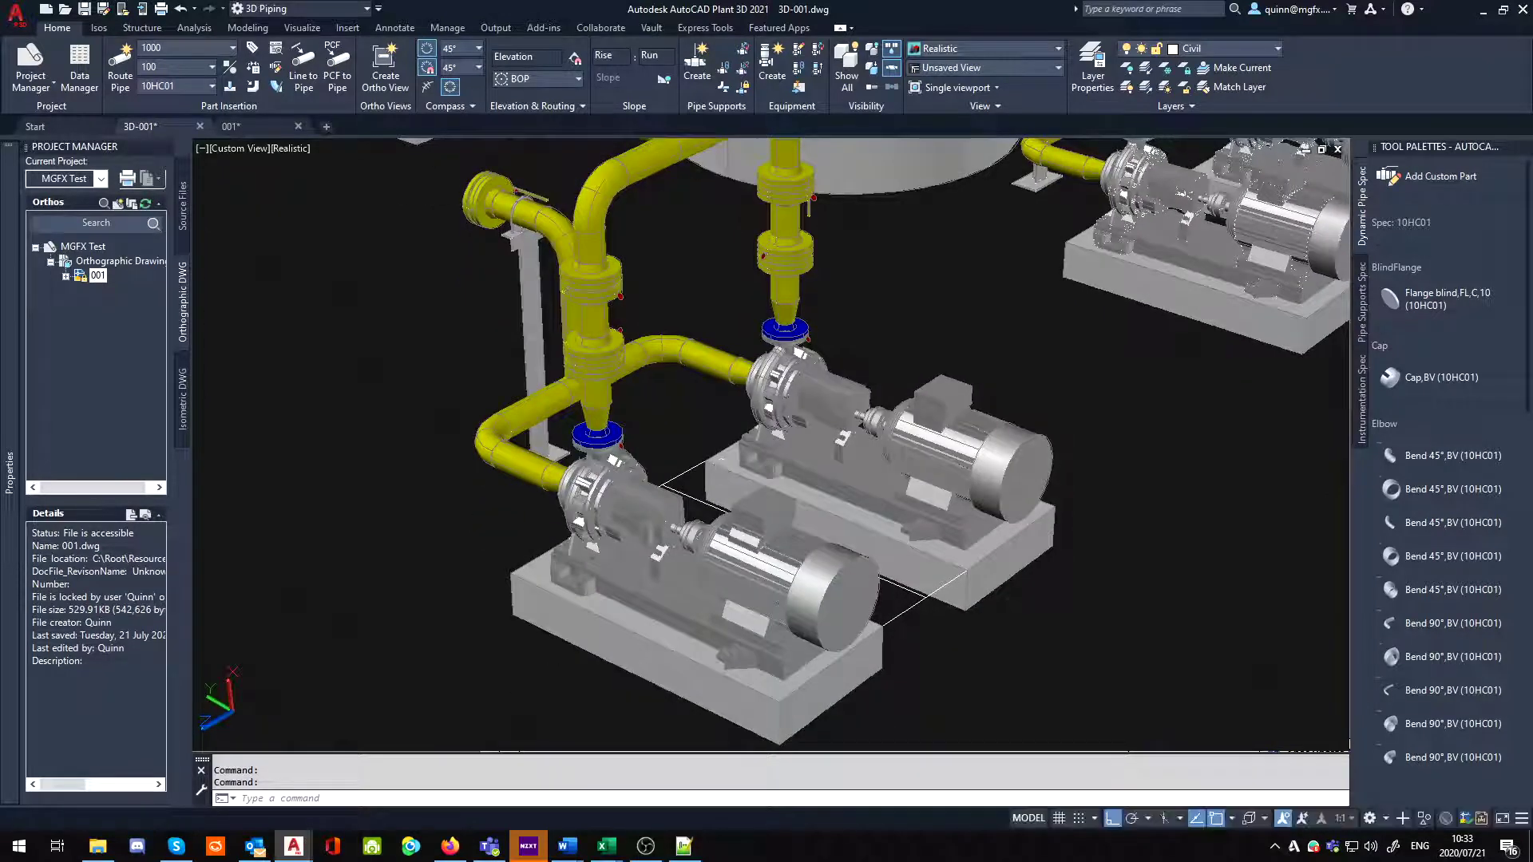
{"action": "left_click", "coordinate": [516, 482]}
{"action": "mouse_move", "coordinate": [14, 515]}
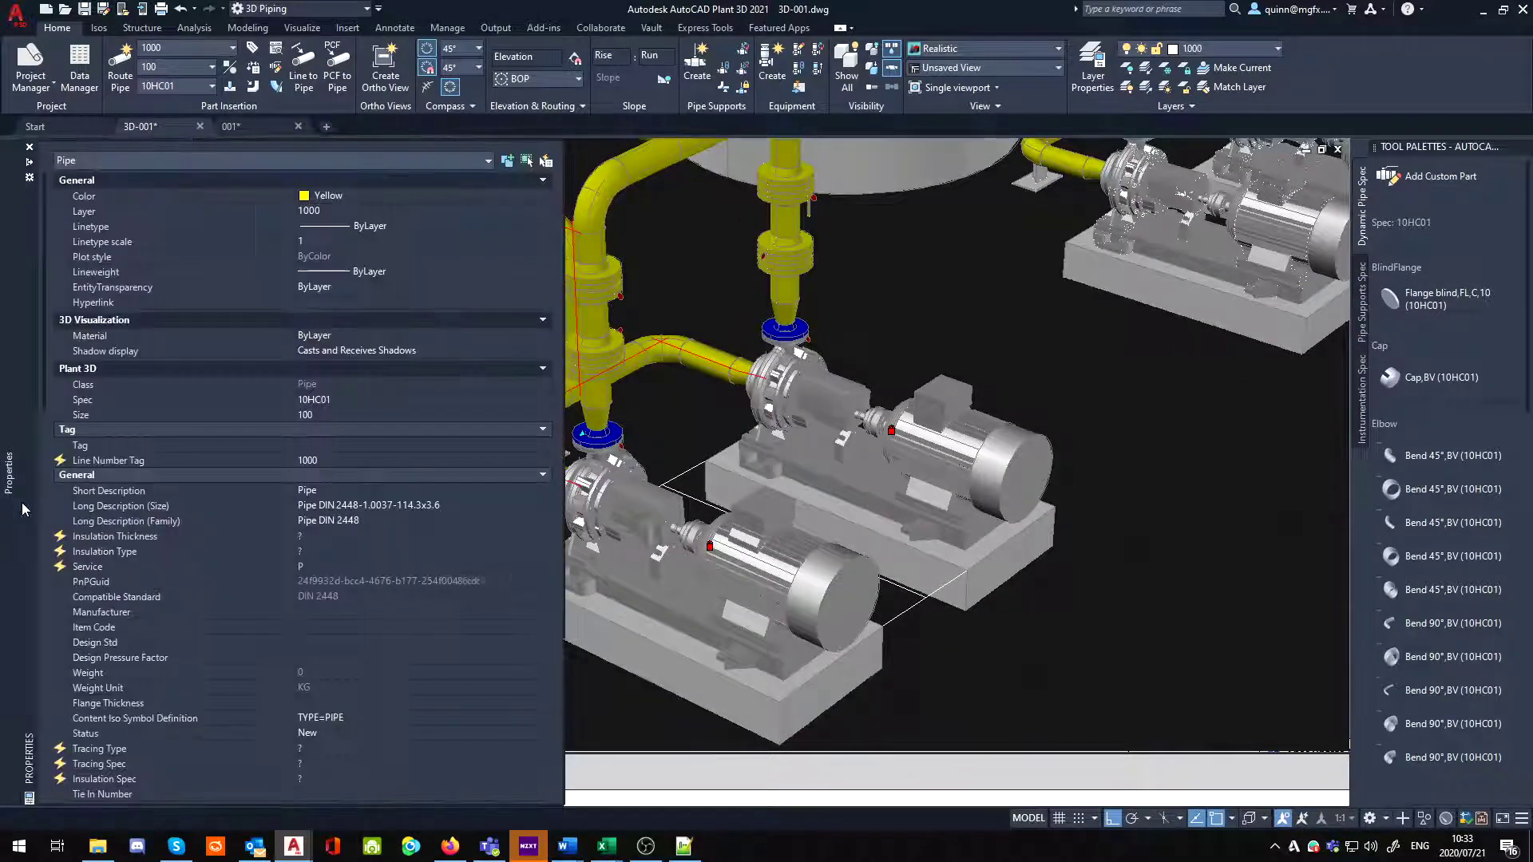
{"action": "key", "text": "Escape"}
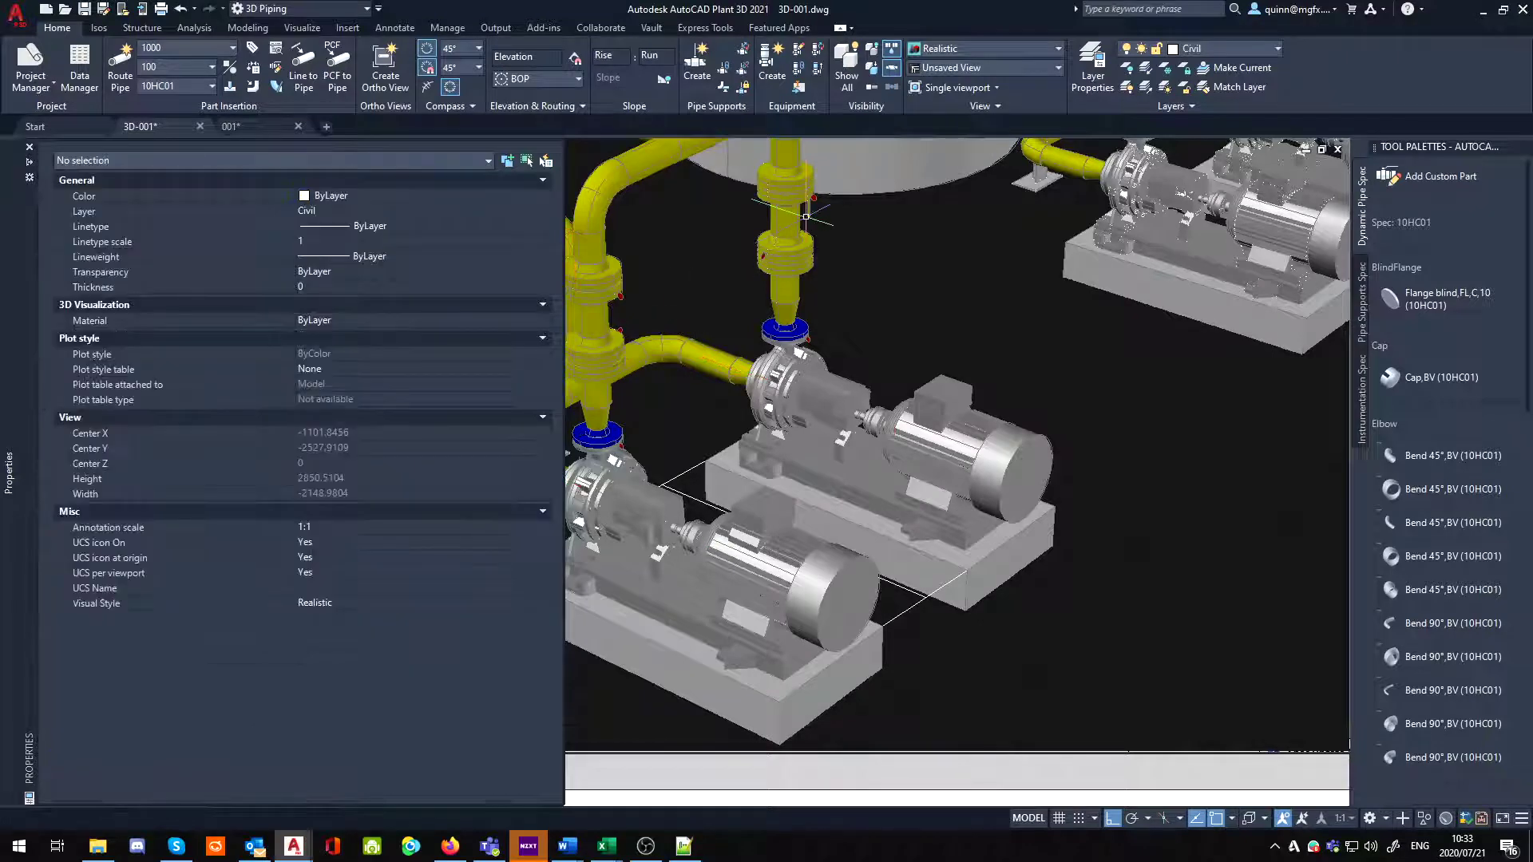
{"action": "left_click", "coordinate": [791, 225]}
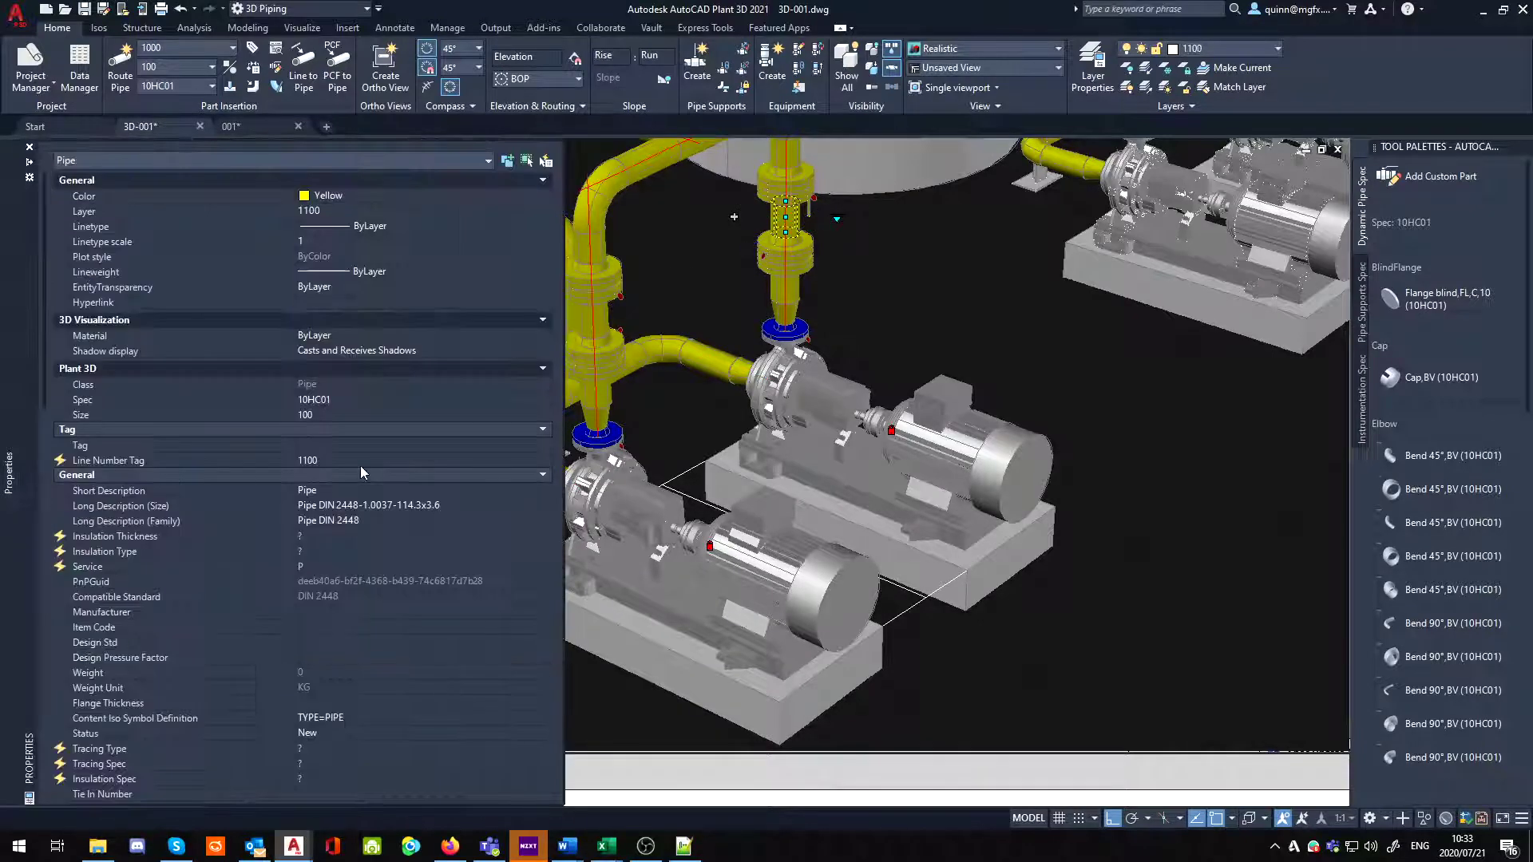
{"action": "key", "text": "Escape"}
{"action": "left_click", "coordinate": [593, 318]}
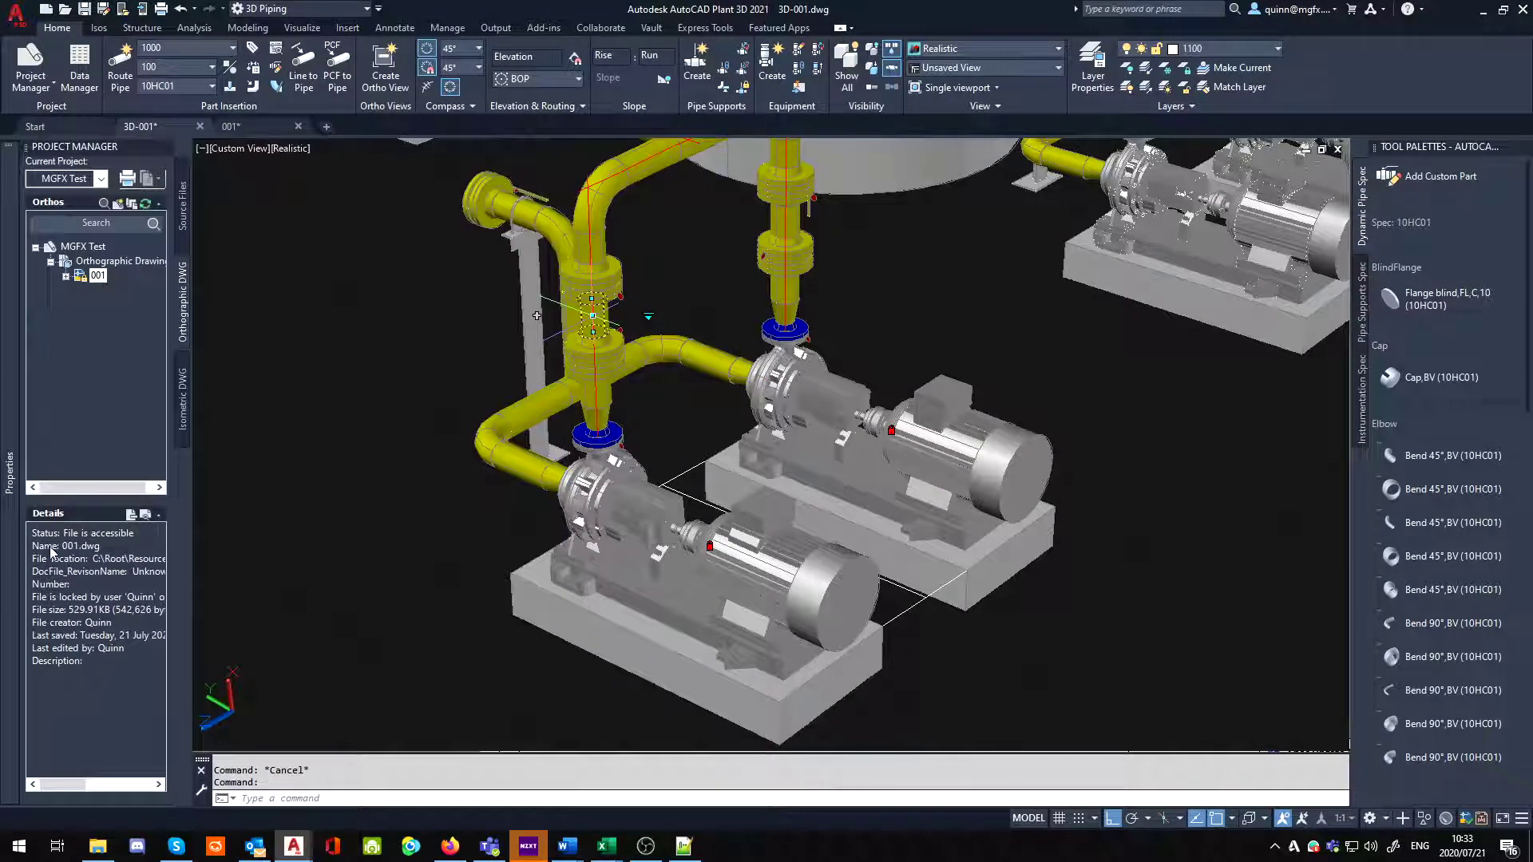
{"action": "mouse_move", "coordinate": [19, 527]}
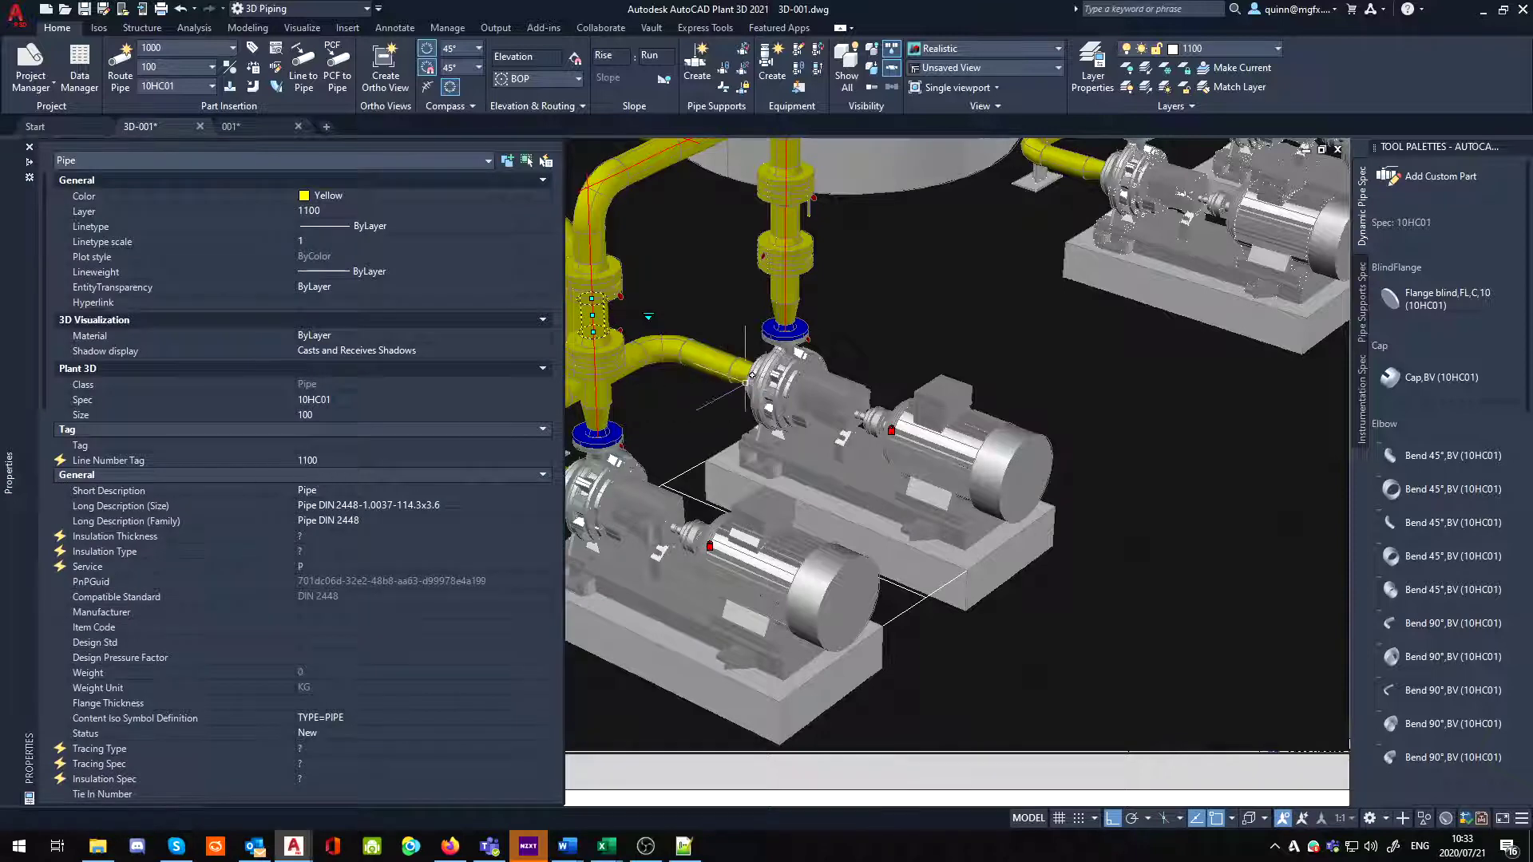
{"action": "key", "text": "Escape"}
{"action": "middle_click_drag", "start_coordinate": [802, 379], "coordinate": [876, 515]}
{"action": "middle_click_drag", "start_coordinate": [876, 515], "coordinate": [814, 513], "text": "shift"}
{"action": "left_click", "coordinate": [942, 607]}
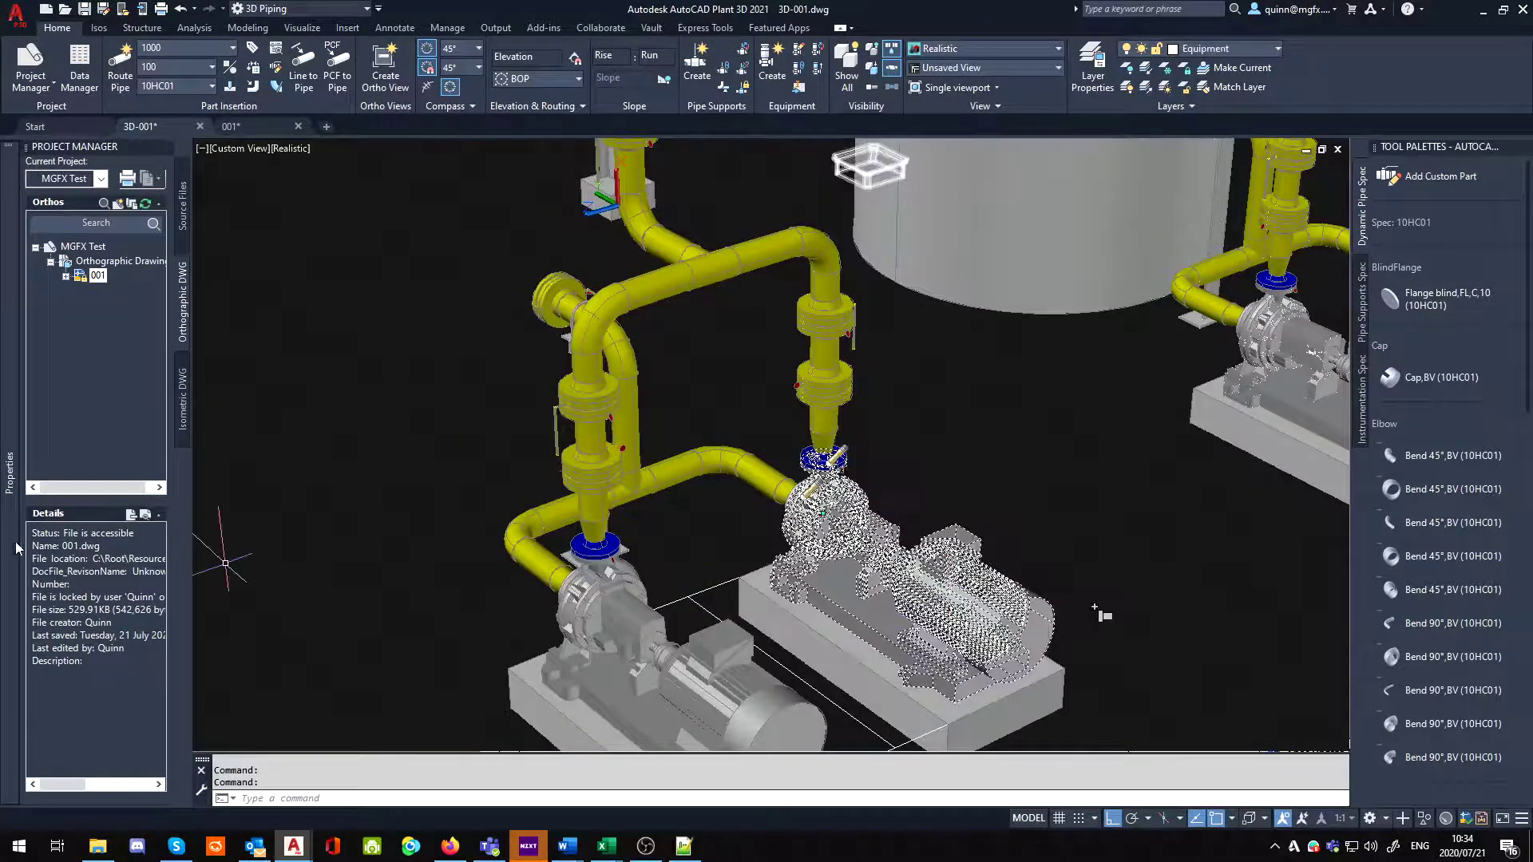
{"action": "mouse_move", "coordinate": [17, 548]}
{"action": "key", "text": "Escape"}
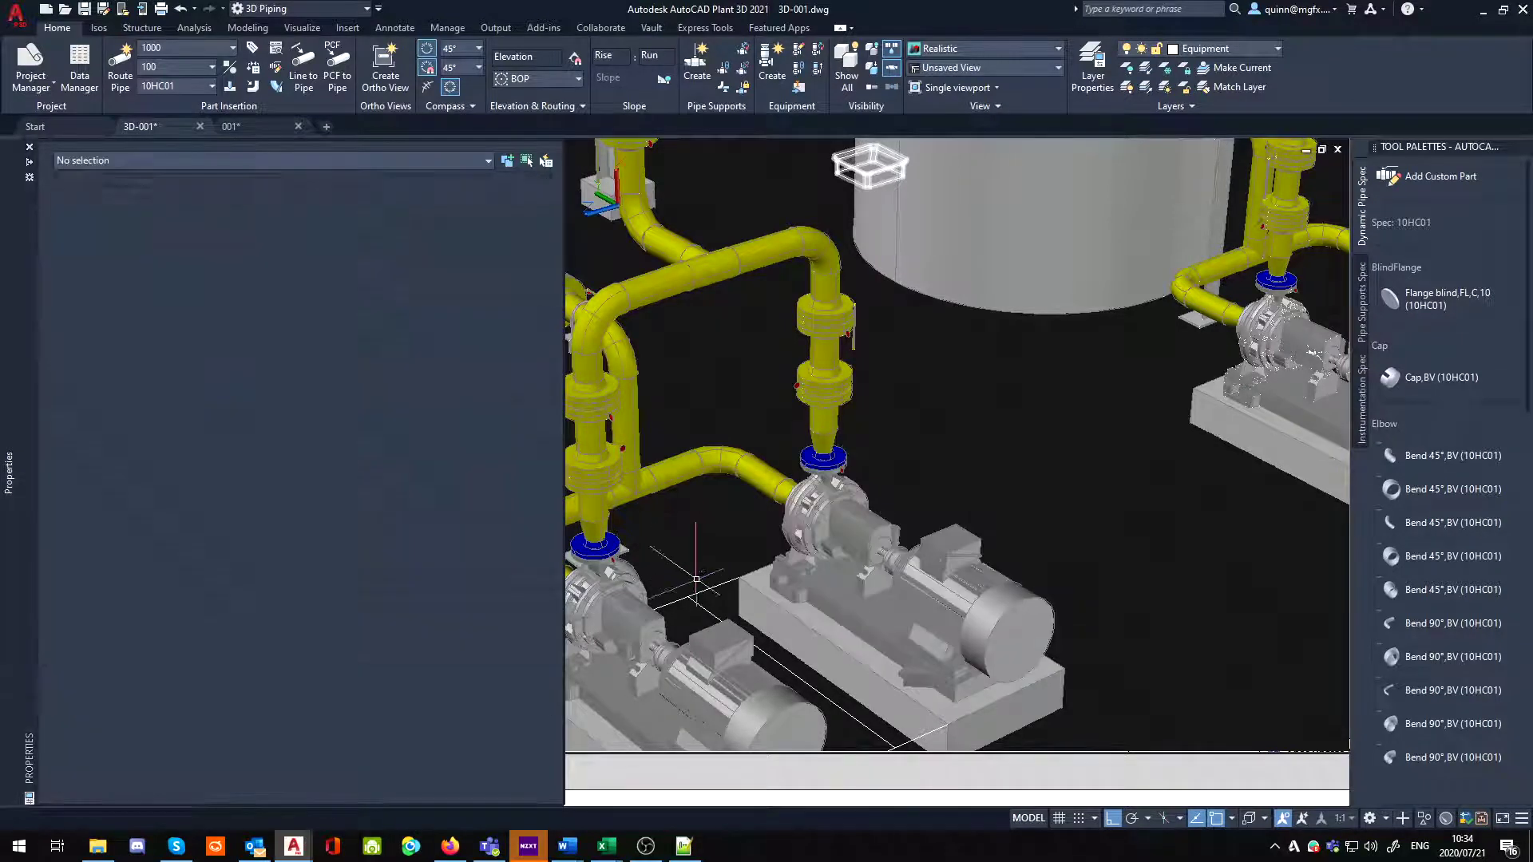
{"action": "left_click", "coordinate": [655, 671]}
{"action": "mouse_move", "coordinate": [17, 559]}
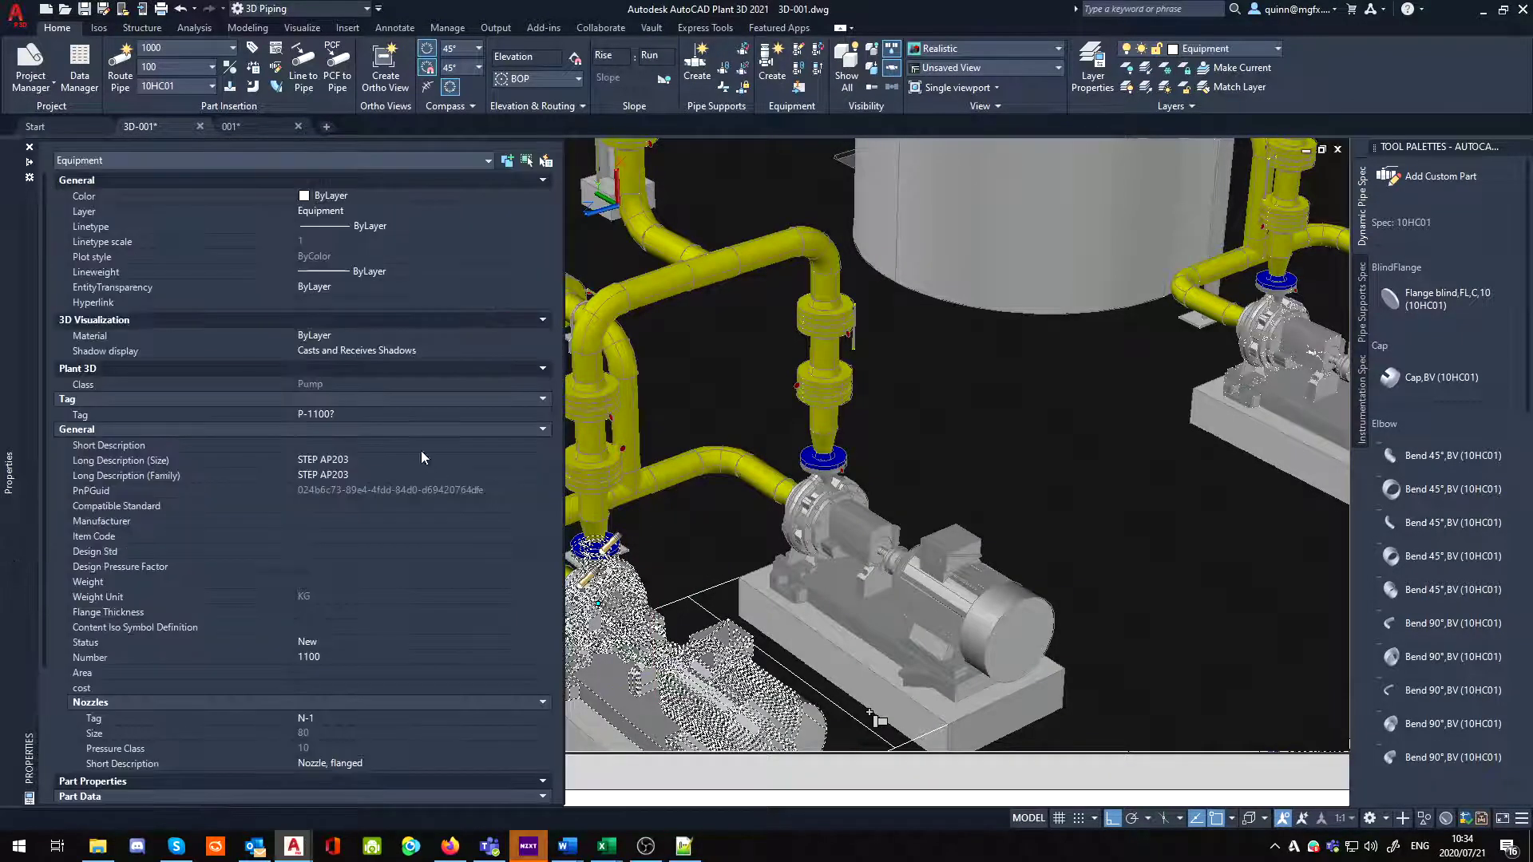
{"action": "key", "text": "Escape"}
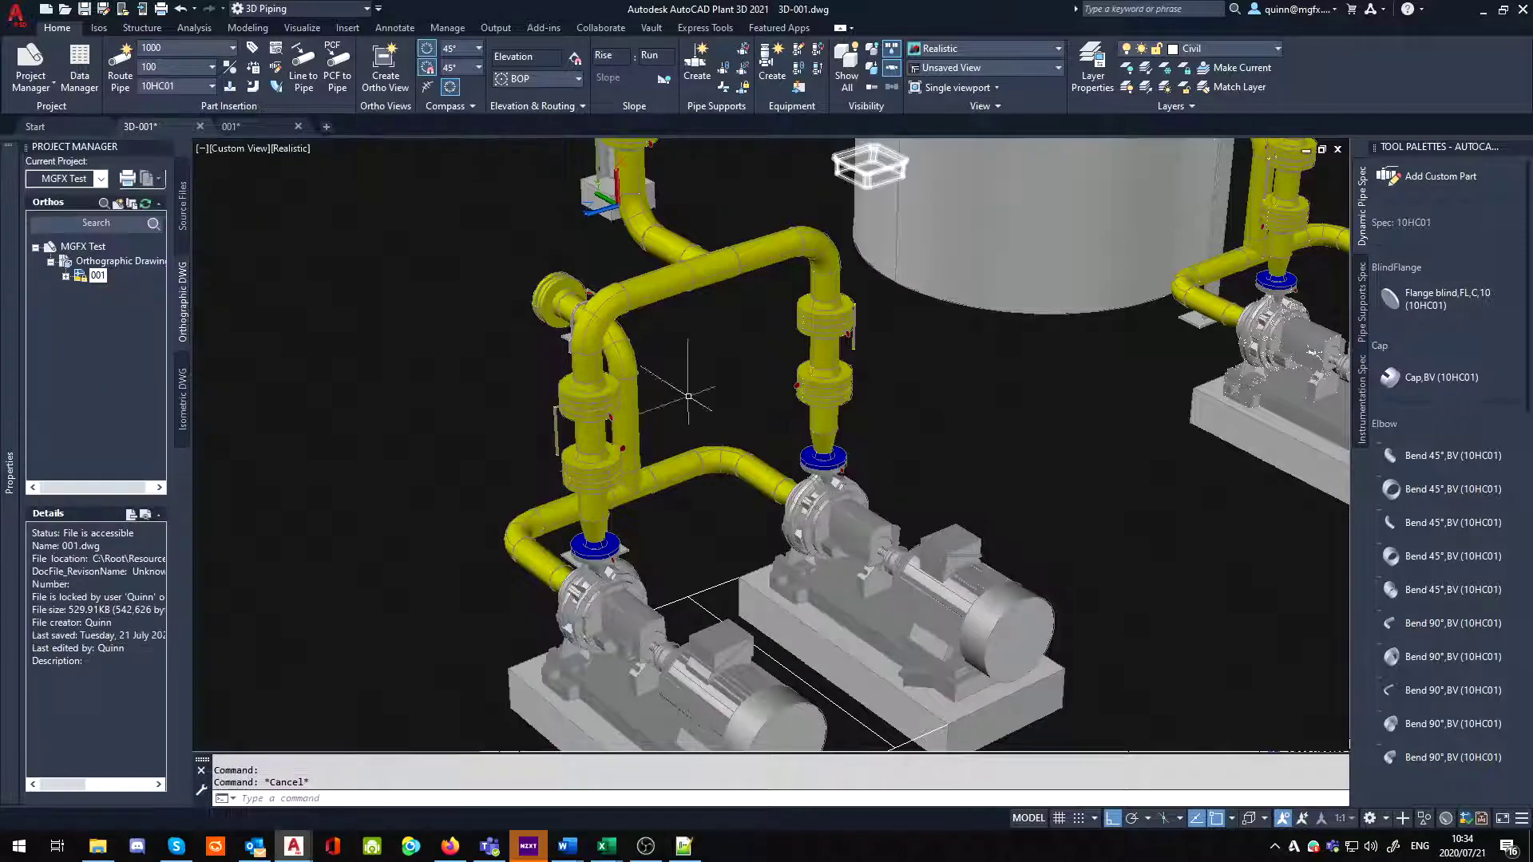
{"action": "left_click", "coordinate": [814, 580]}
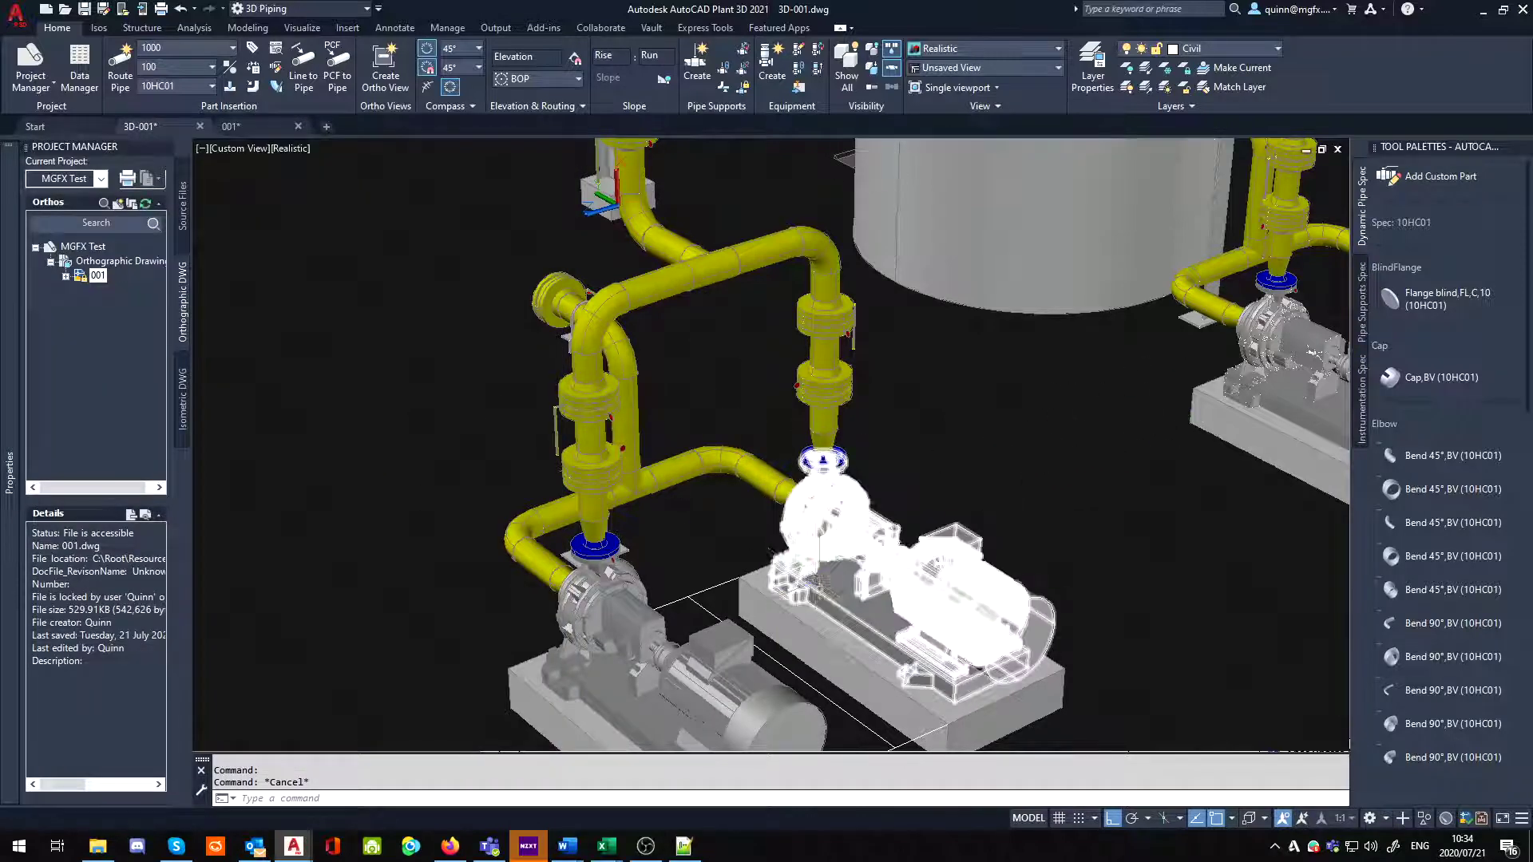
{"action": "key", "text": "Escape"}
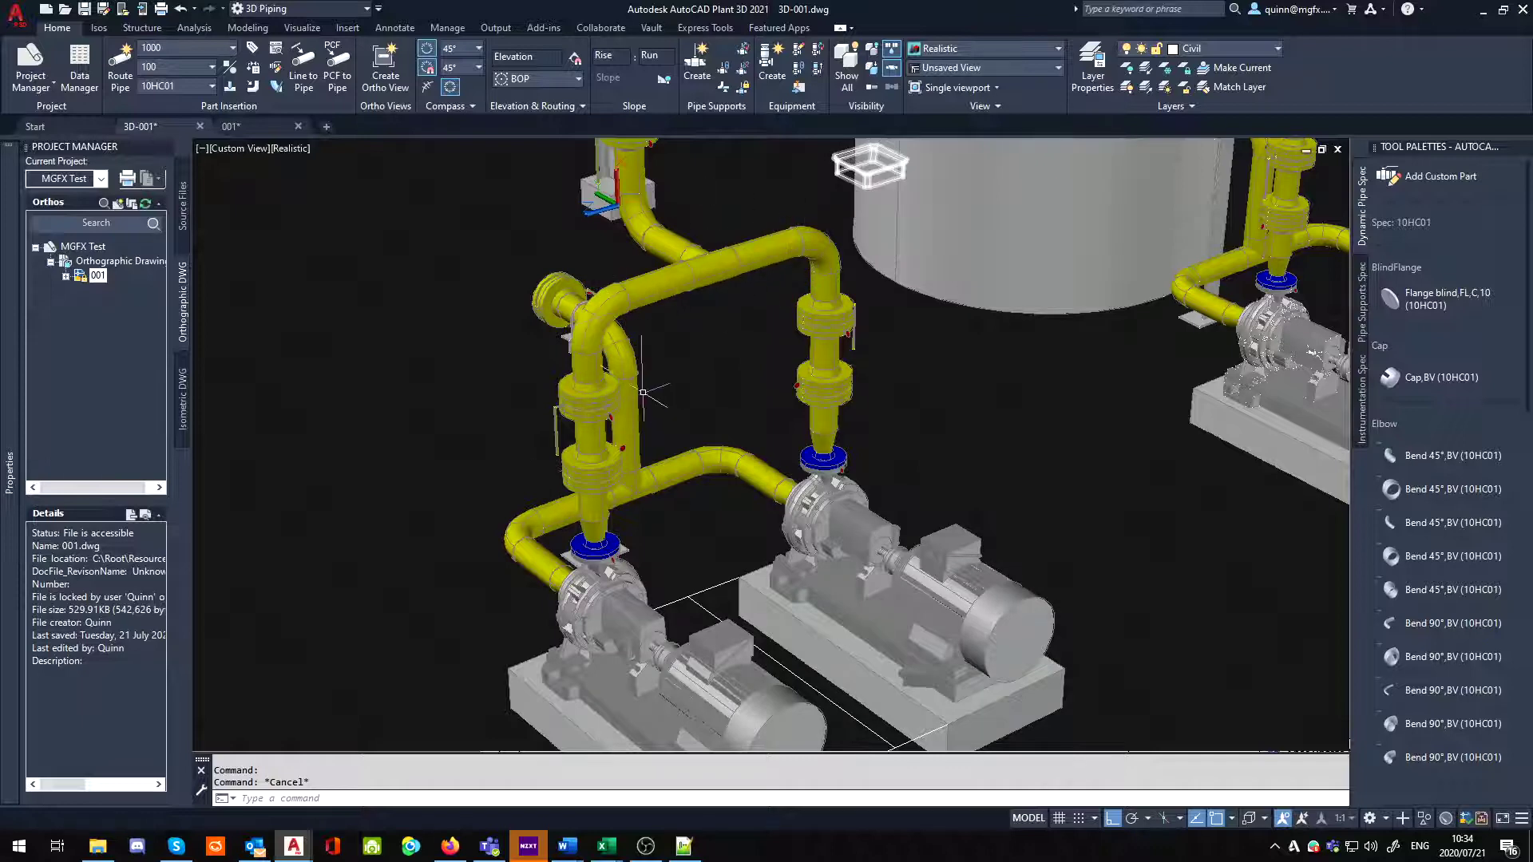
{"action": "scroll", "coordinate": [703, 431], "scroll_direction": "down", "scroll_amount": 2}
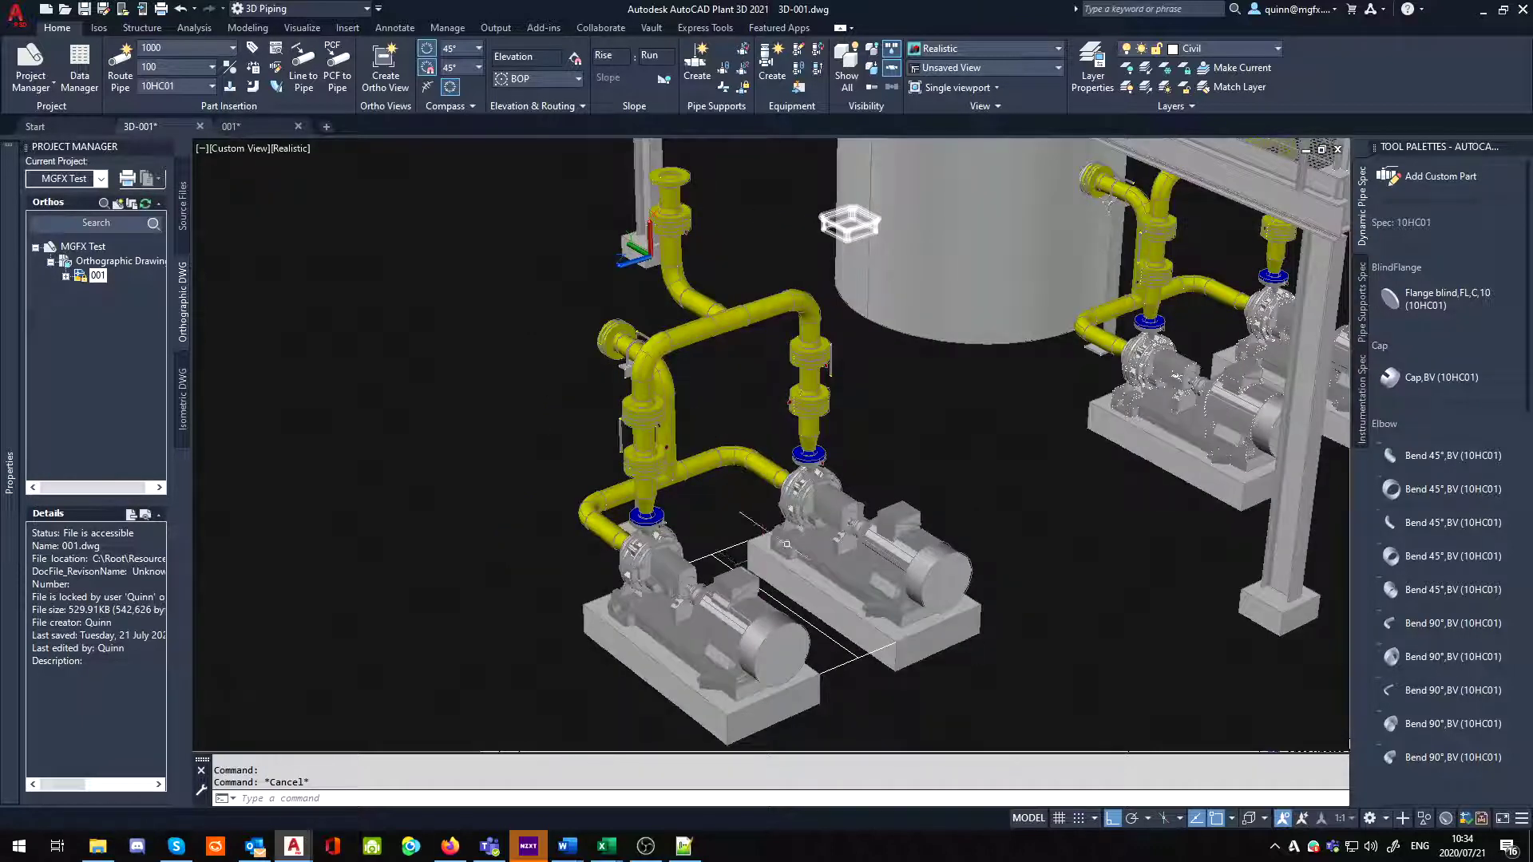
{"action": "middle_click_drag", "start_coordinate": [759, 571], "coordinate": [669, 478], "text": "shift"}
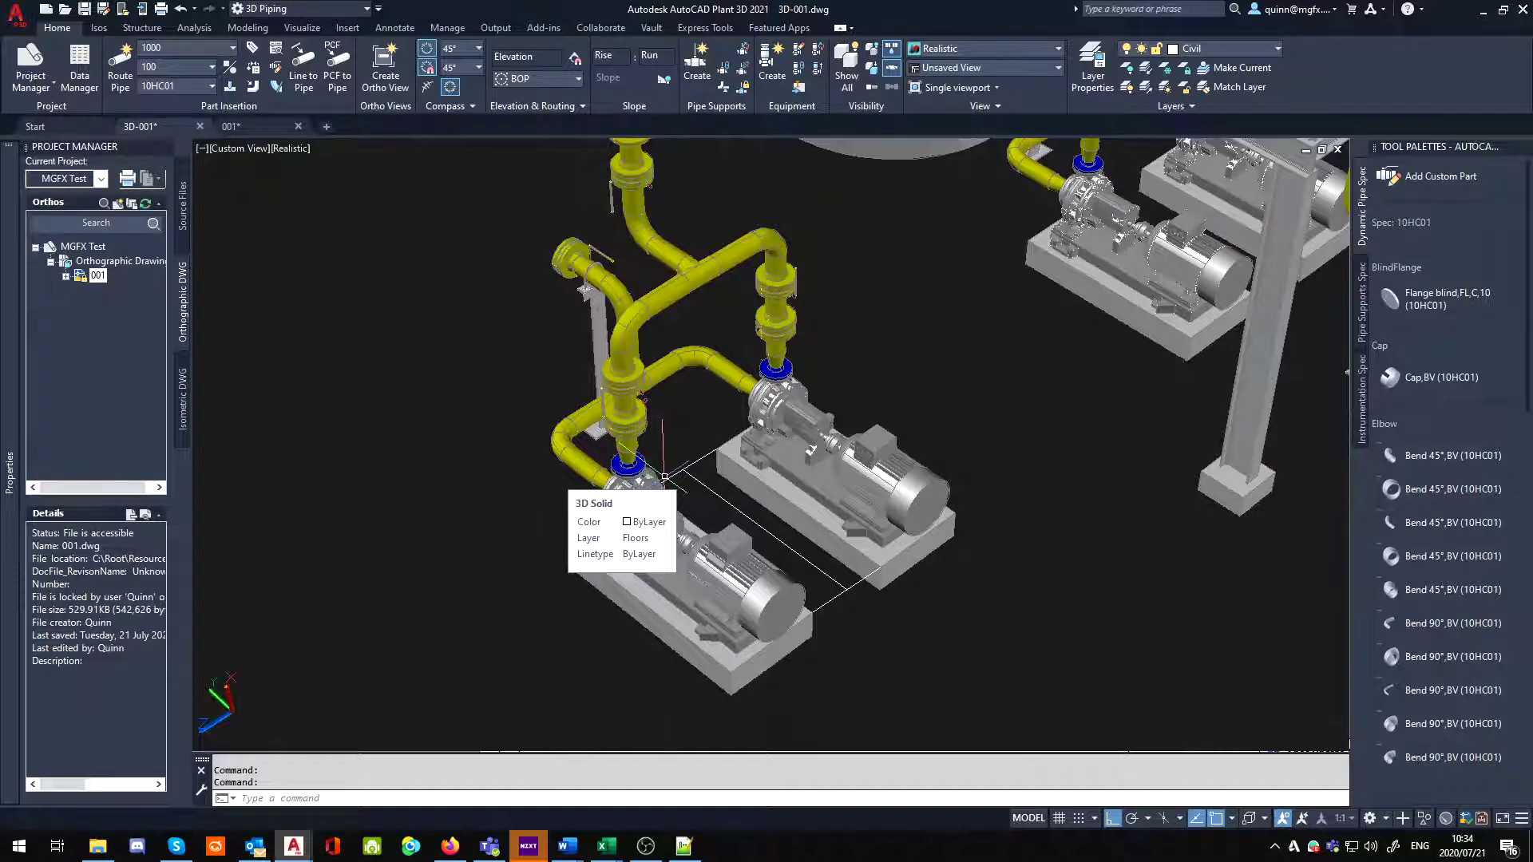
{"action": "middle_click_drag", "start_coordinate": [664, 477], "coordinate": [668, 554], "text": "shift"}
{"action": "middle_click_drag", "start_coordinate": [721, 438], "coordinate": [721, 414]}
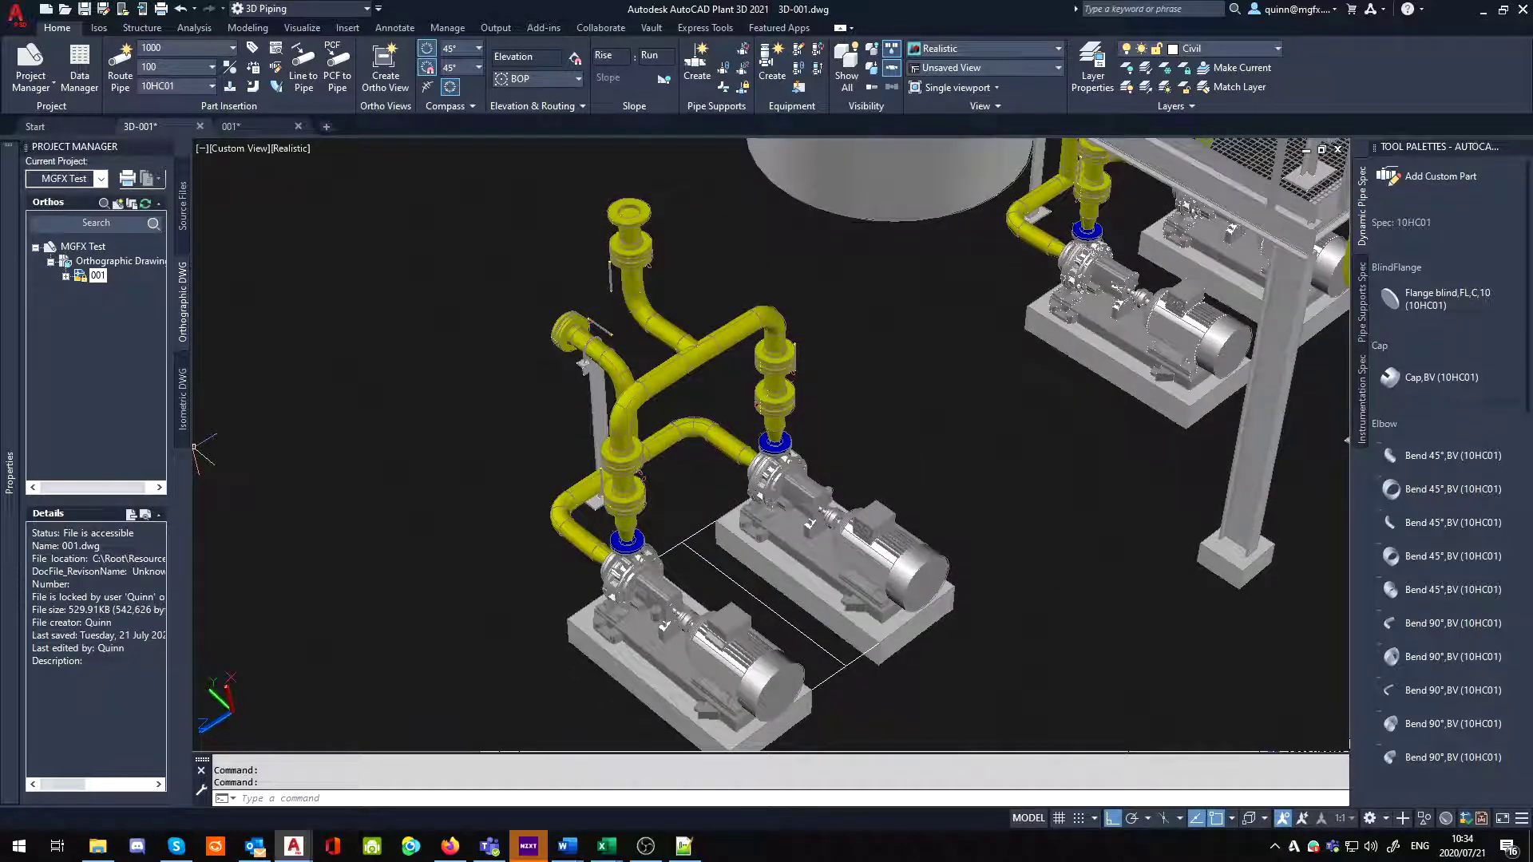